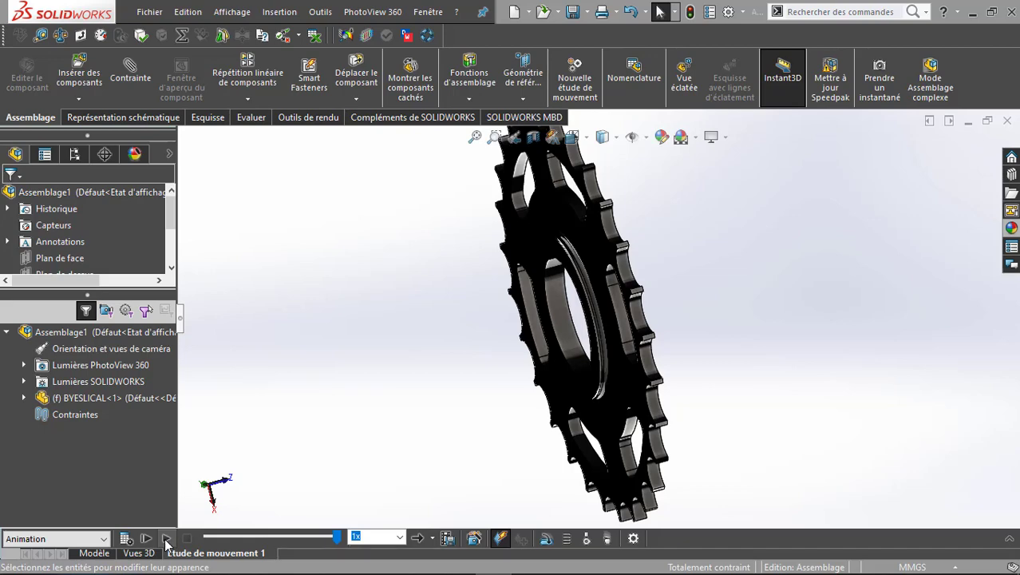
Play the gear rotation animation twice, then open the BYESLICAL chainring part on its own
click(166, 539)
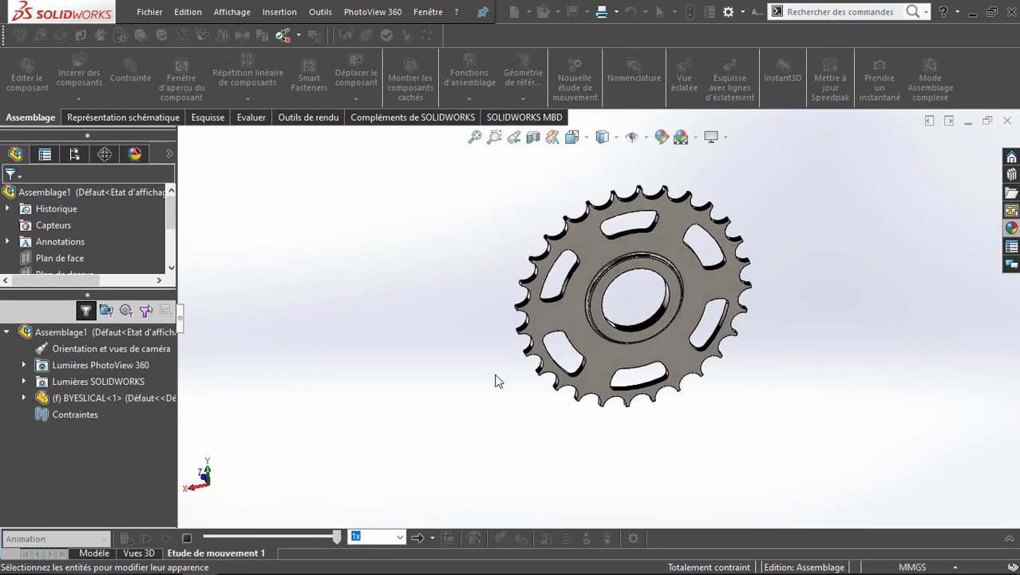
click(175, 541)
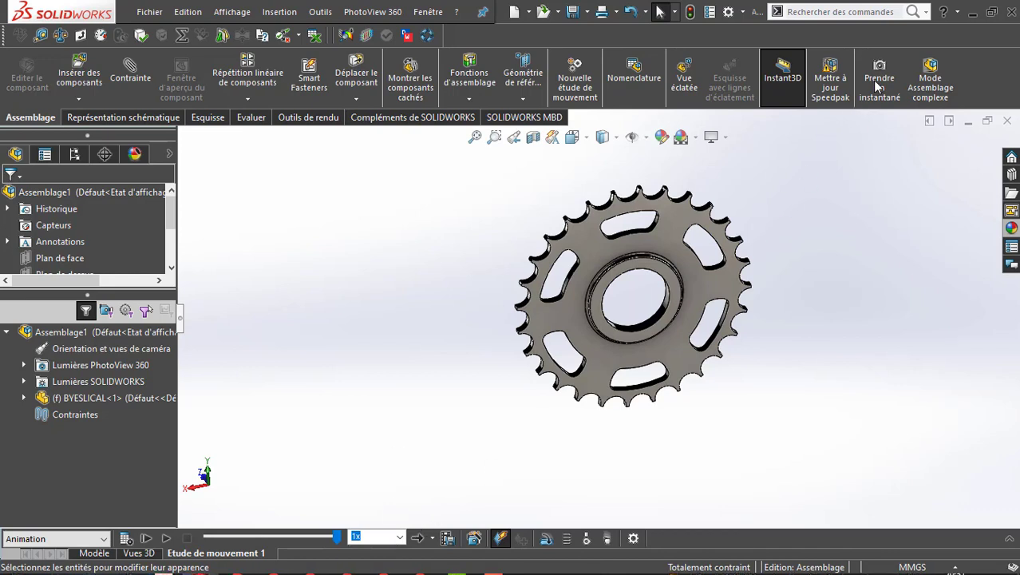
click(971, 14)
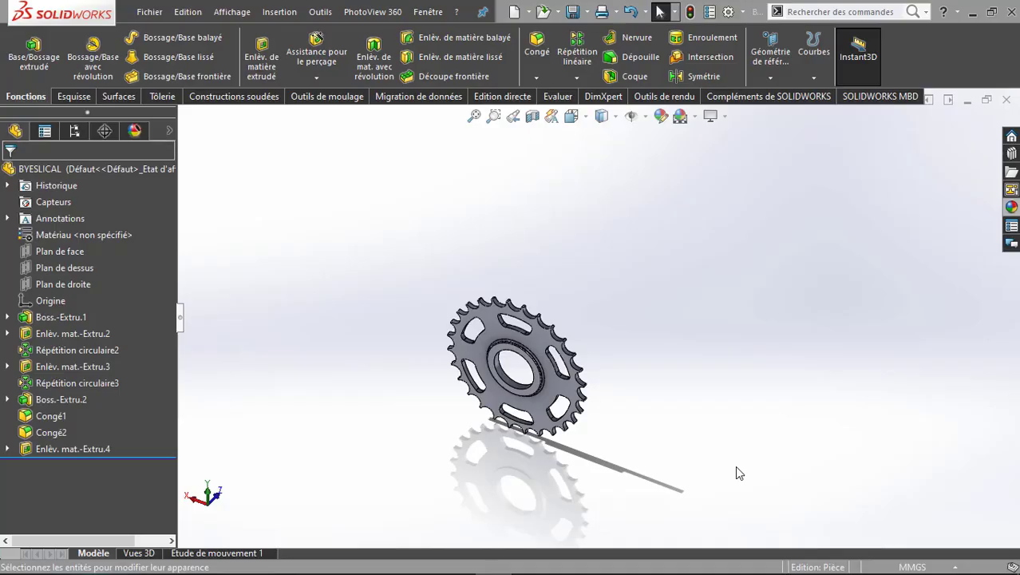
Create a new part document (Fichier > Nouveau > Pièce)
click(148, 12)
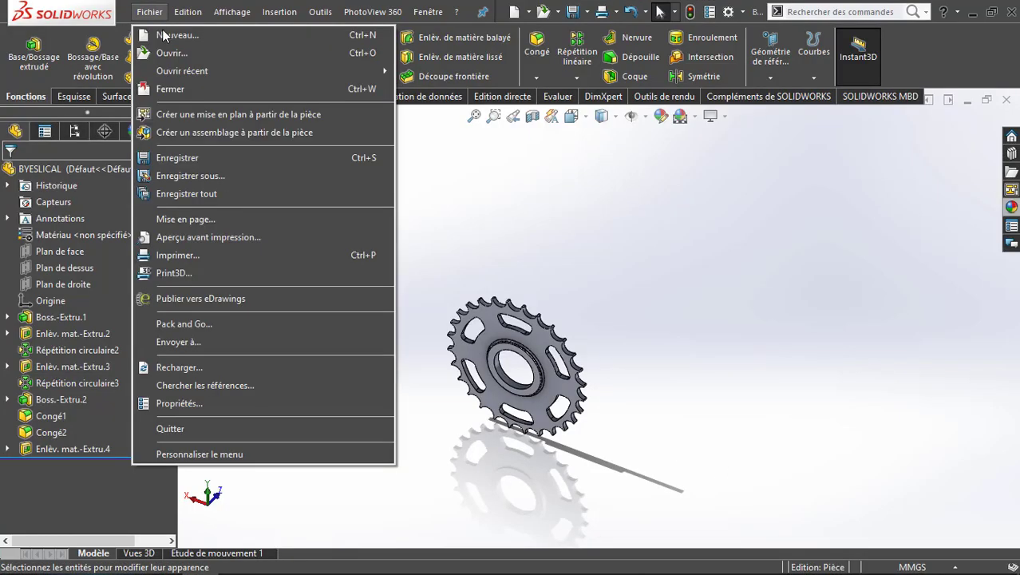
click(167, 32)
click(370, 227)
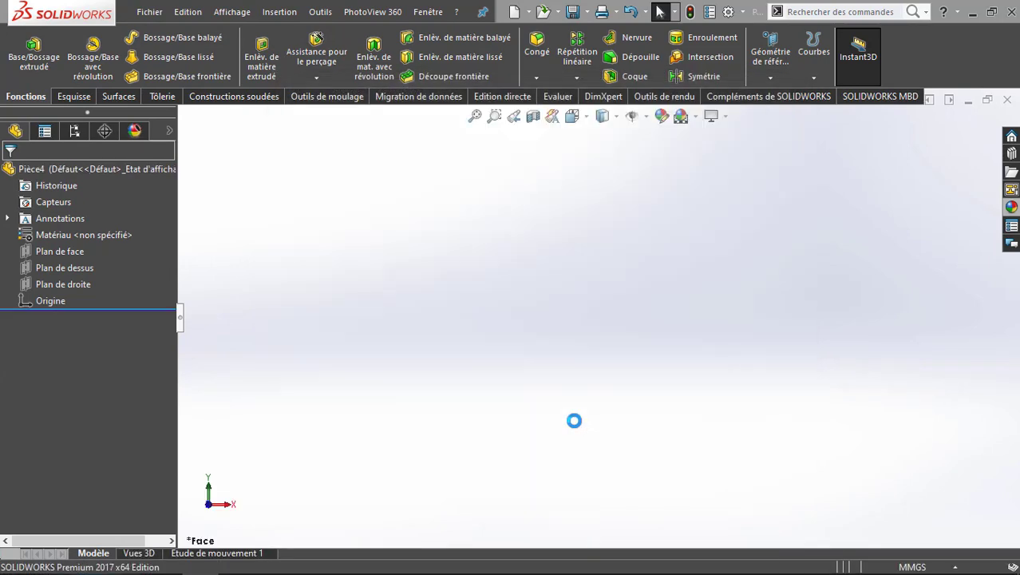
Sketch a 100 mm diameter circle at the origin on the front plane and exit the sketch
click(31, 256)
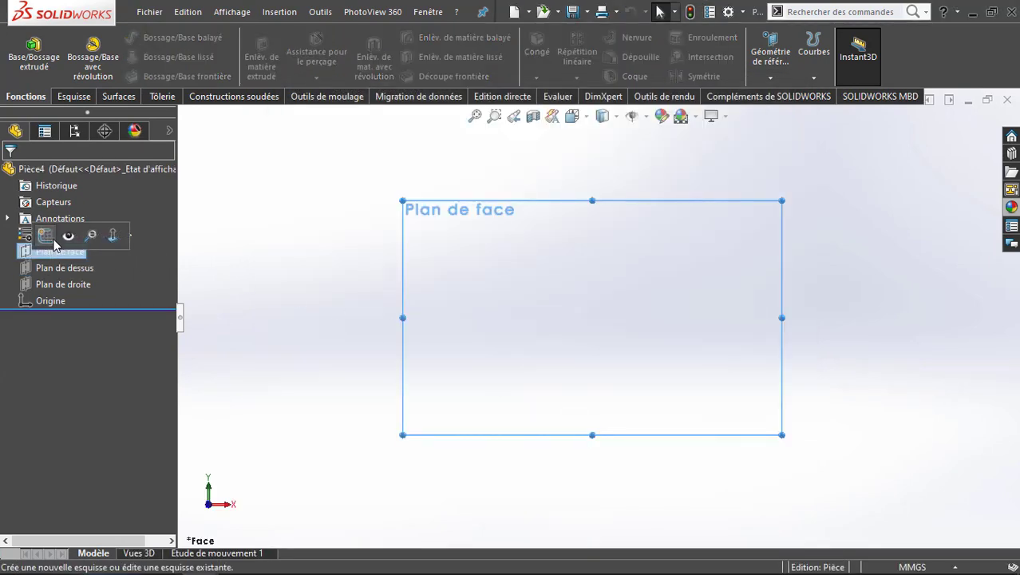
click(54, 245)
click(140, 38)
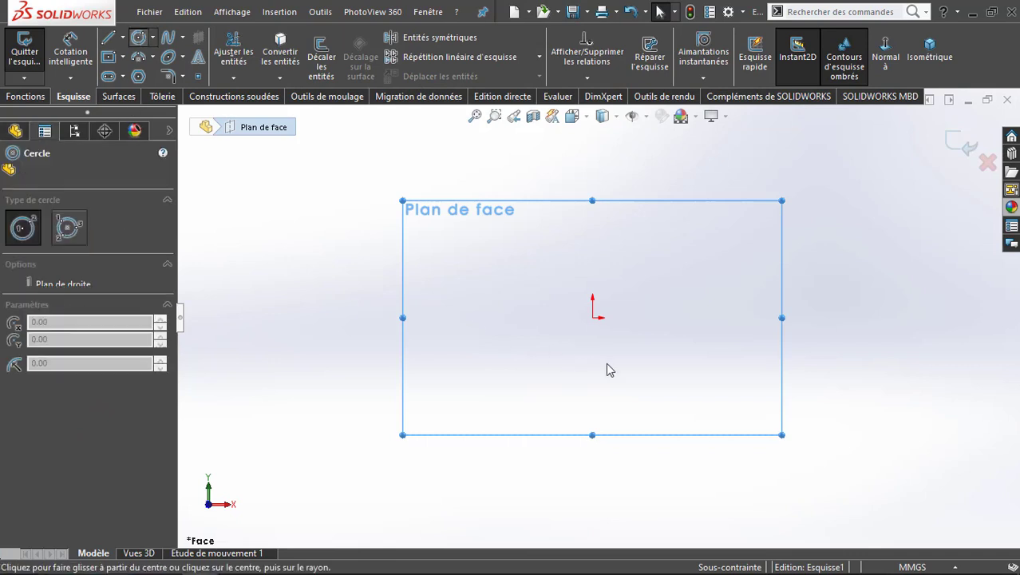
click(592, 317)
text(100)
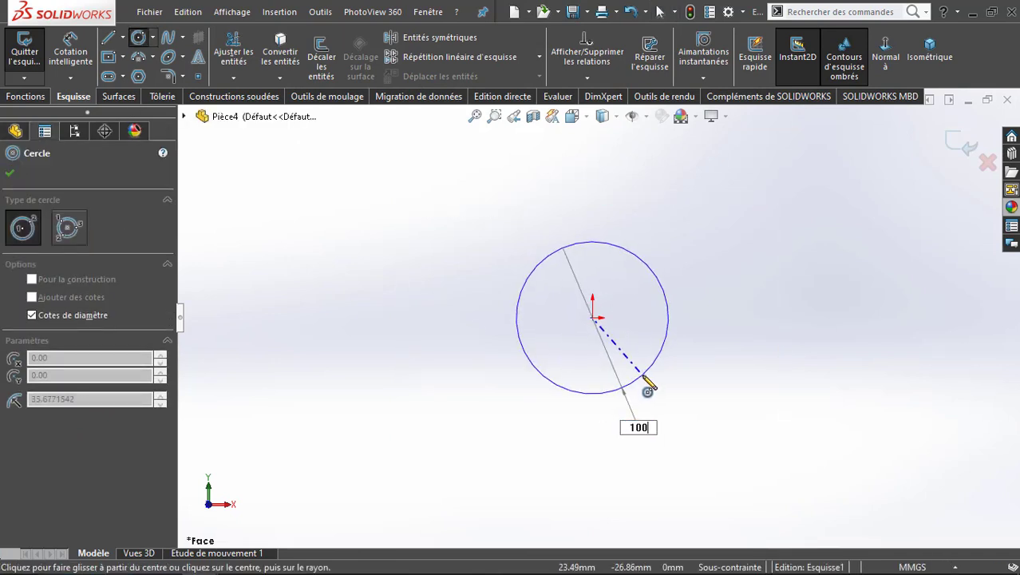
key(Return)
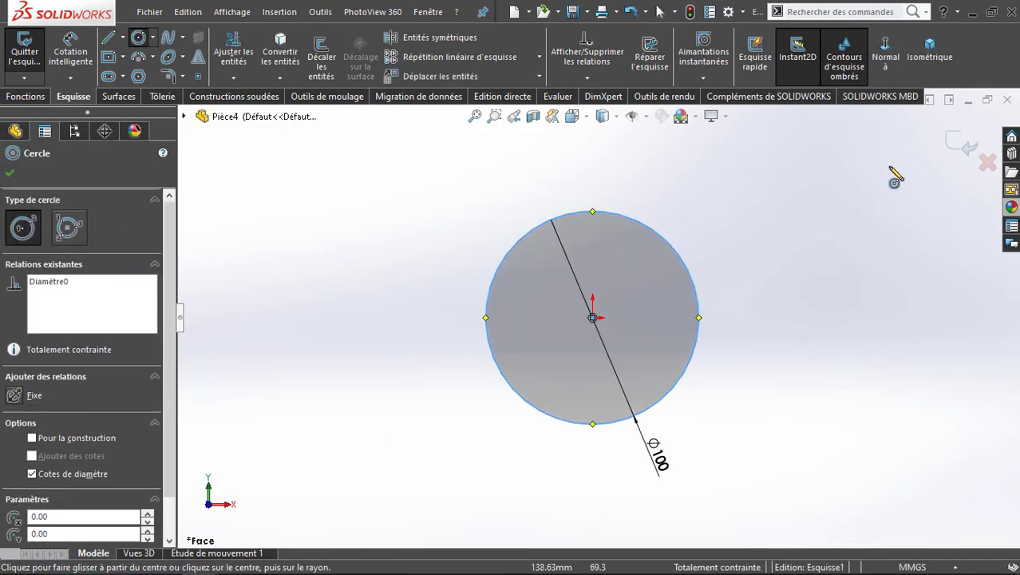
click(950, 140)
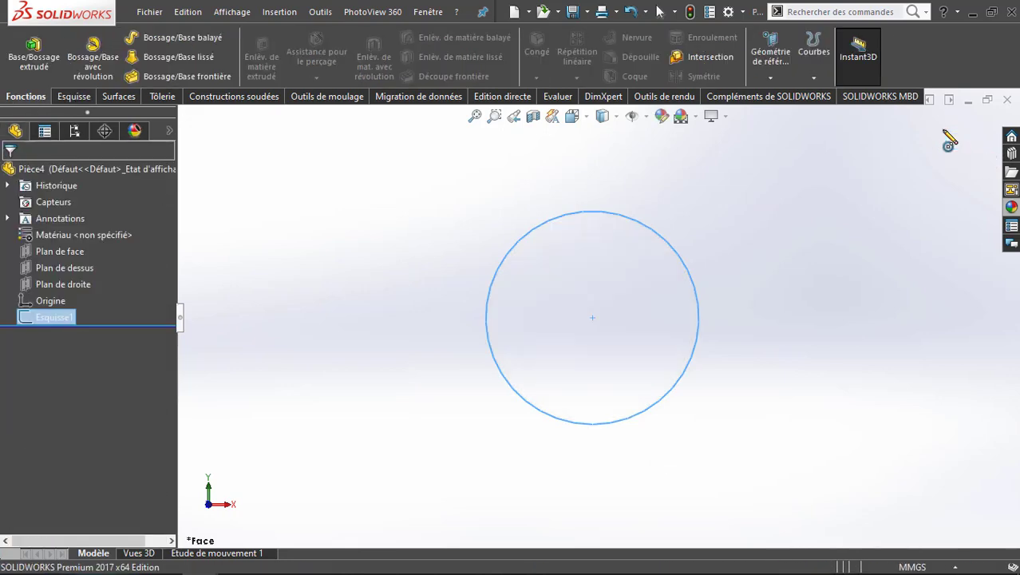
Extrude the 100 mm circle mid-plane (Plan milieu) to a 5 mm thick disc
click(33, 49)
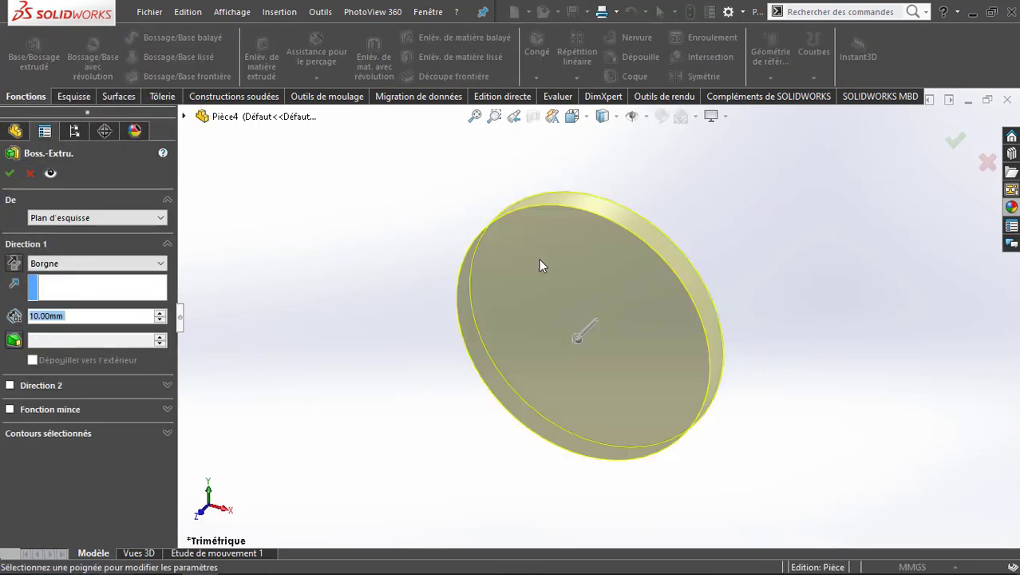
click(80, 265)
click(87, 322)
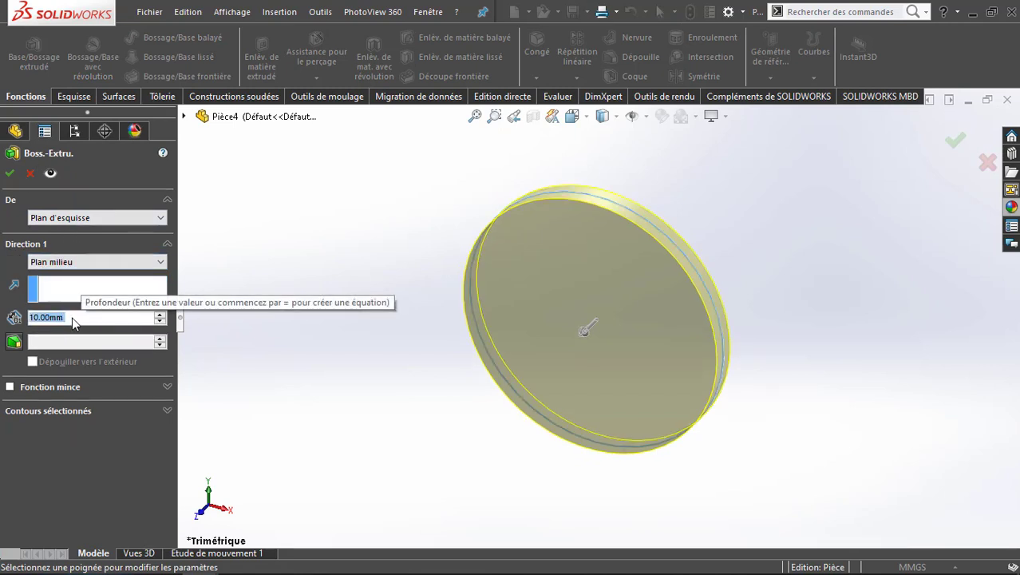
text(5)
key(Return)
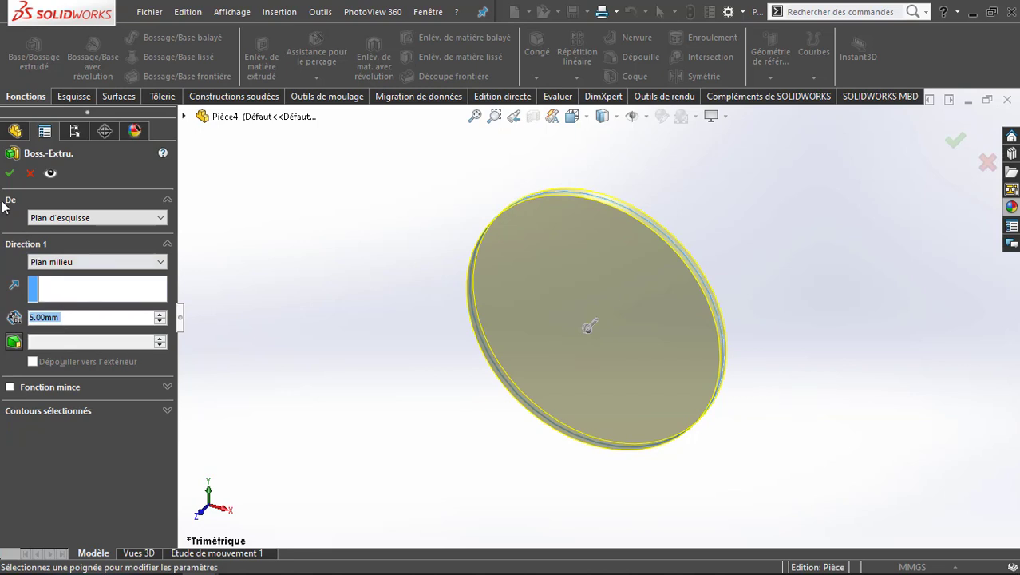
click(9, 176)
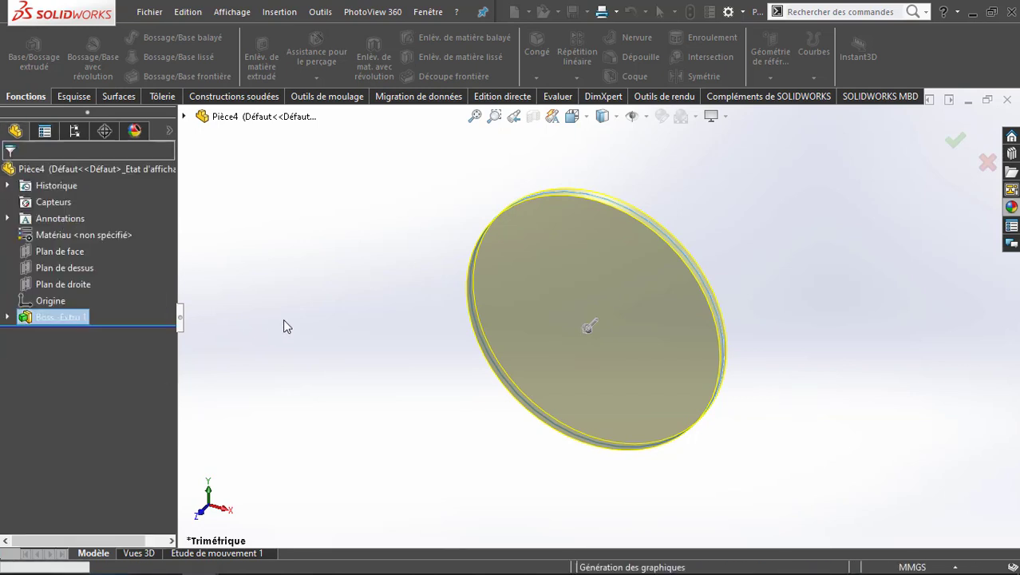
click(597, 273)
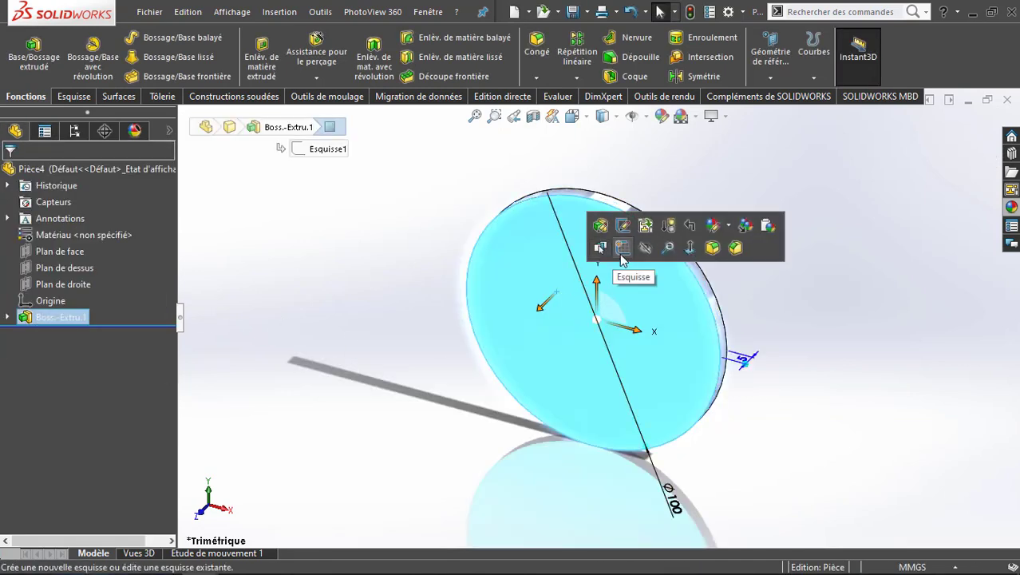
Sketch a 10 mm diameter circle centred on the disc's top edge
click(621, 249)
click(895, 188)
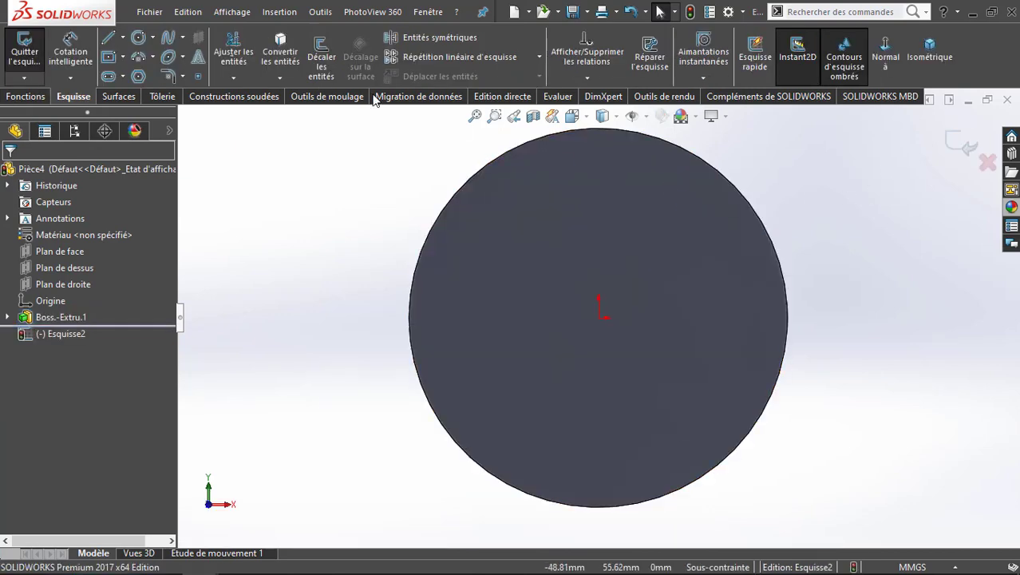
click(138, 38)
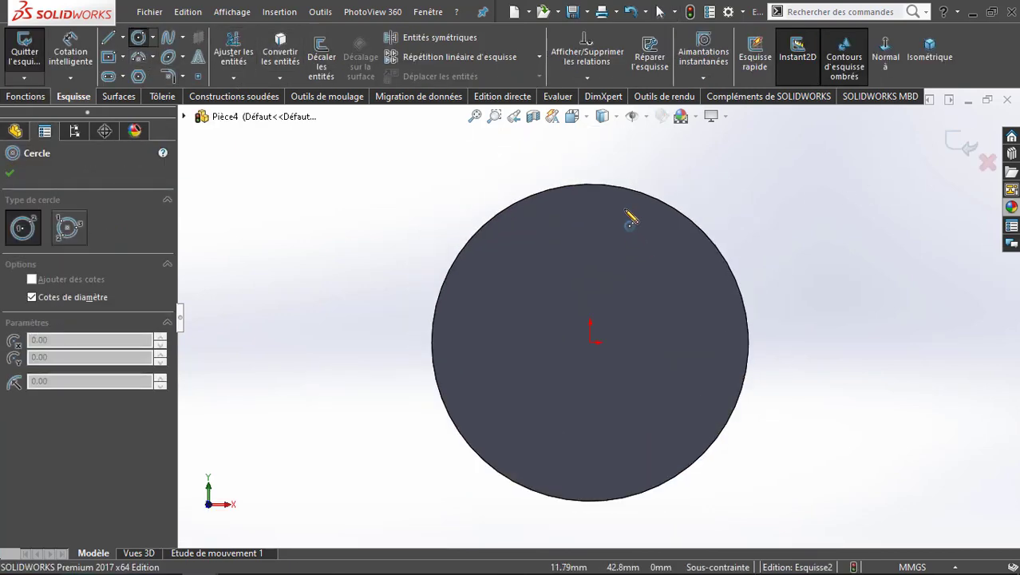
scroll(634, 217, down, 3)
scroll(587, 222, down, 2)
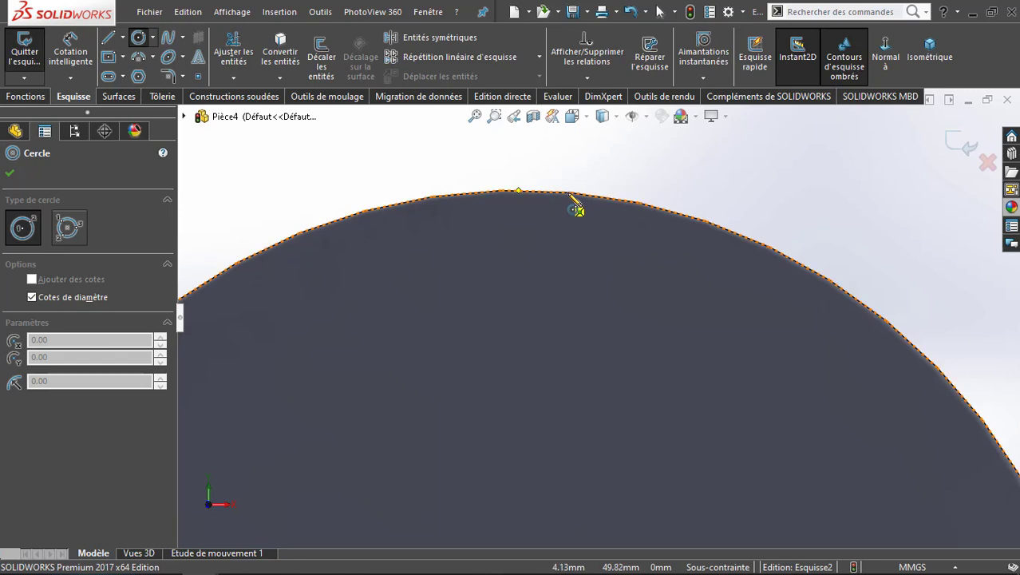
click(519, 192)
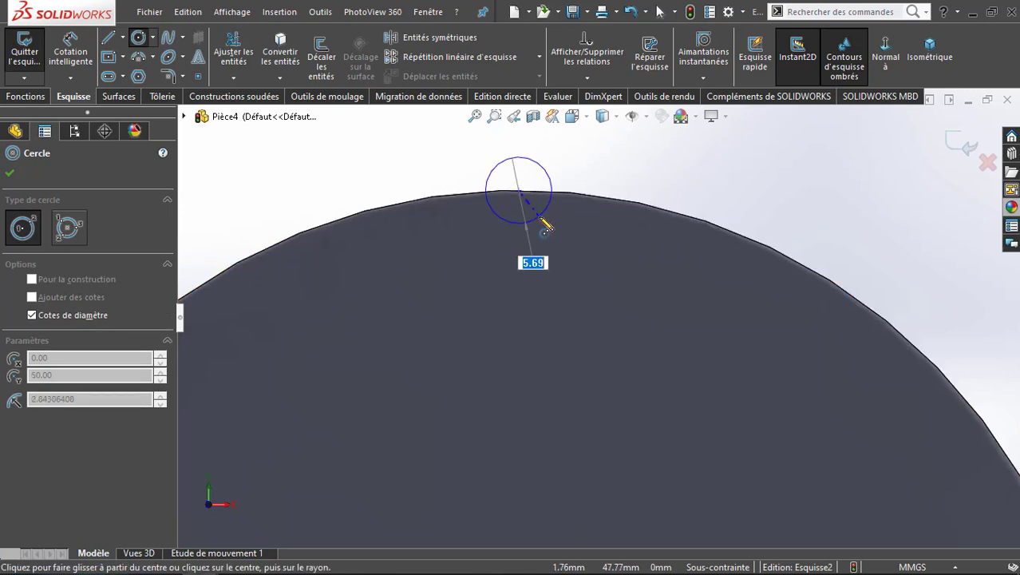
text(10)
key(Return)
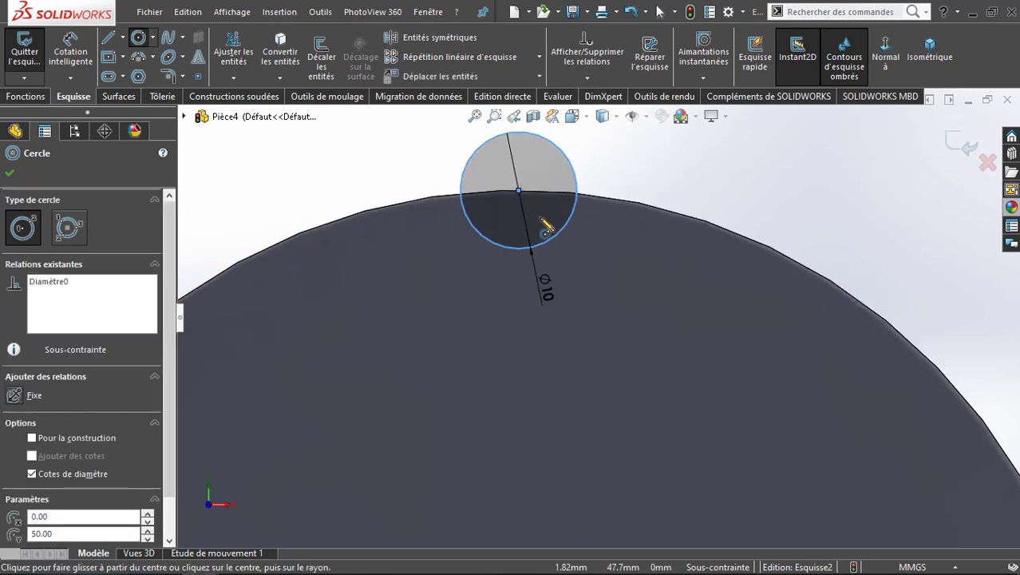
key(Escape)
Convert the disc's outer edge and trim it with the circle into a semicircular notch profile
click(398, 209)
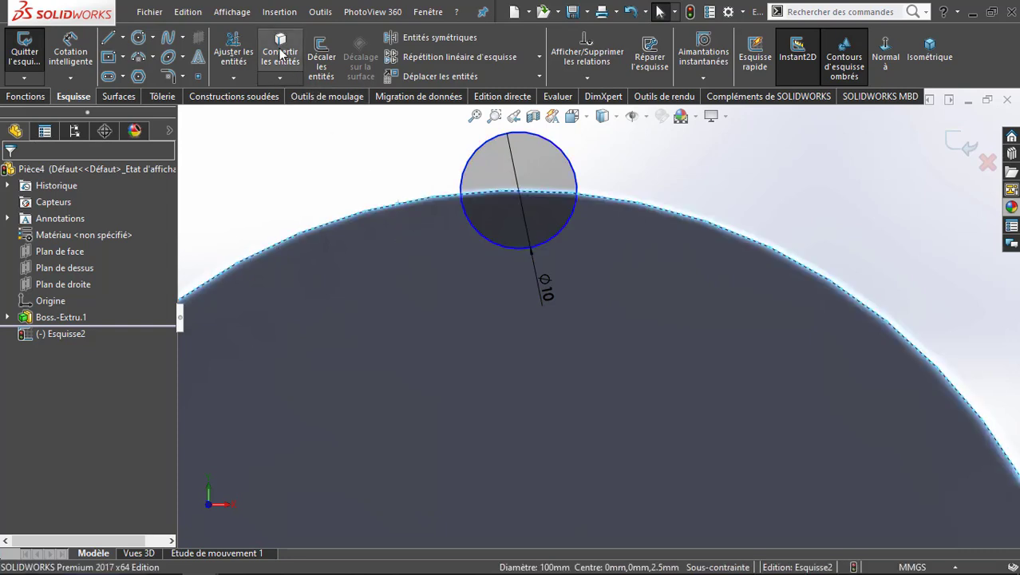
click(280, 53)
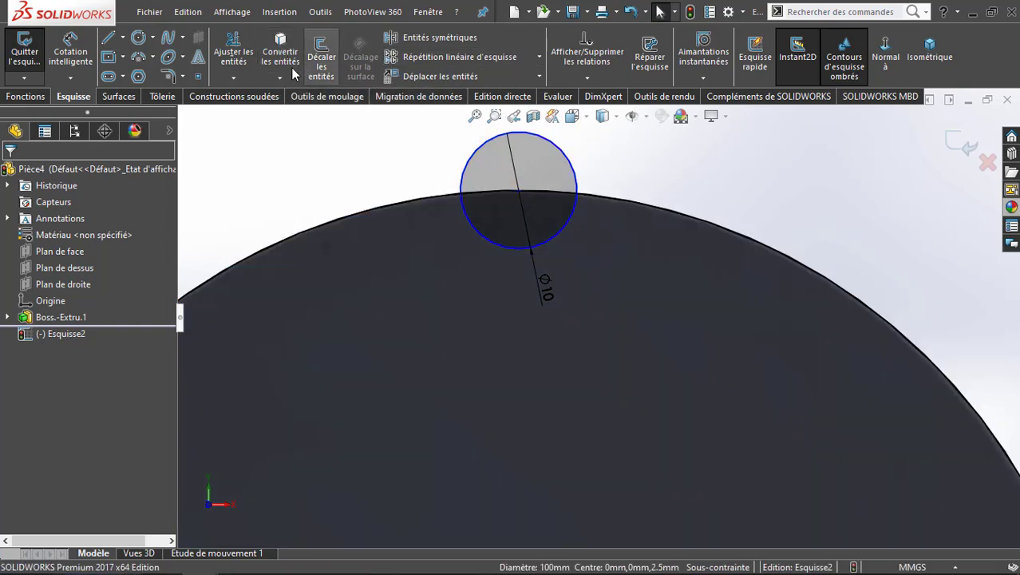
click(234, 49)
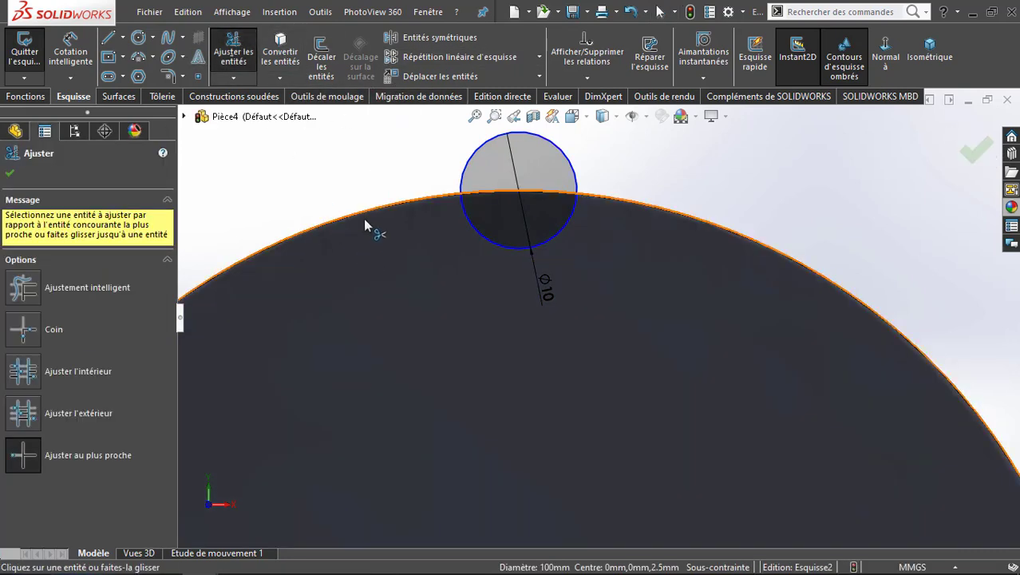
scroll(600, 205, down, 1)
scroll(604, 200, down, 5)
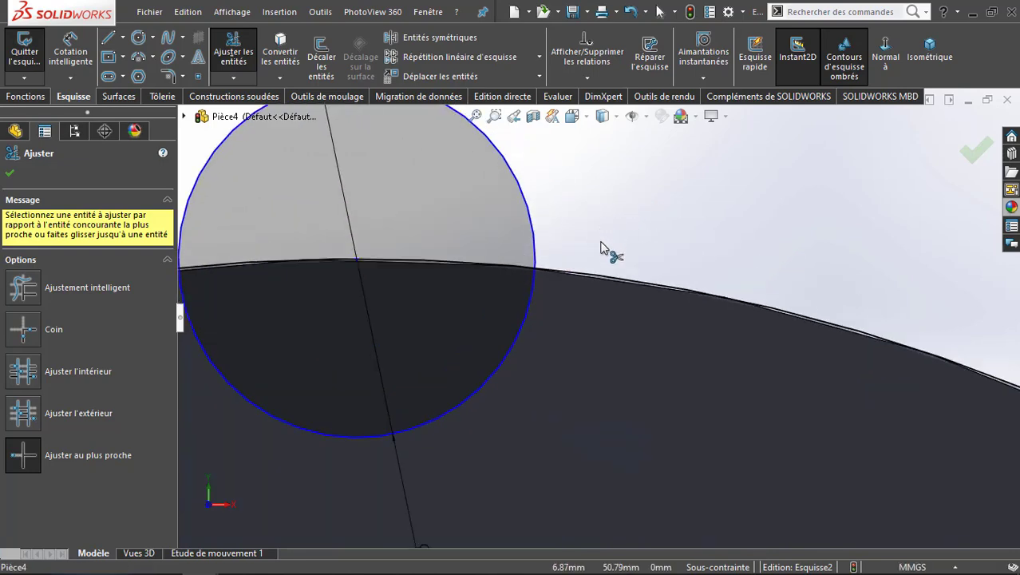
click(535, 227)
click(587, 278)
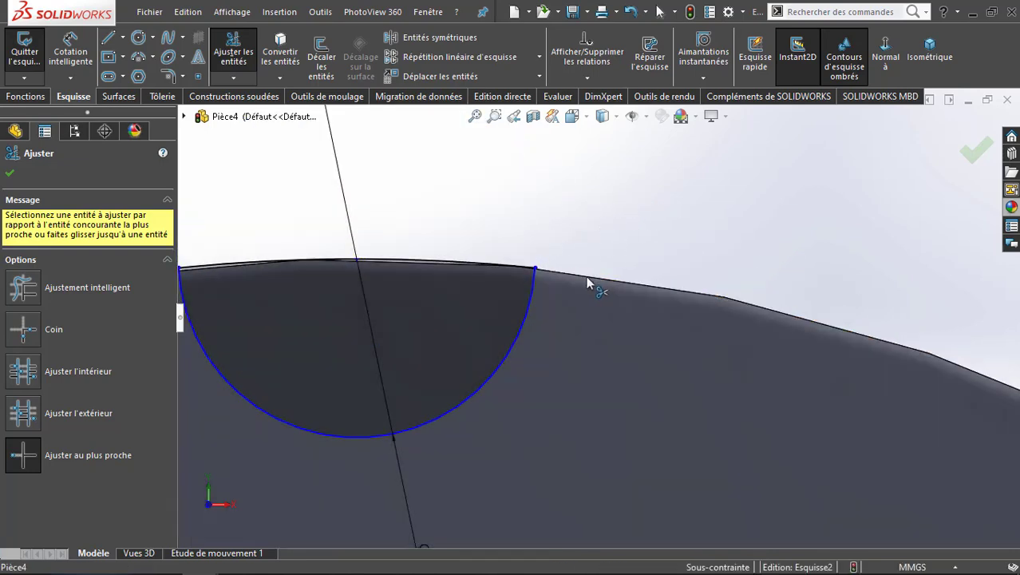
scroll(588, 283, up, 6)
key(Escape)
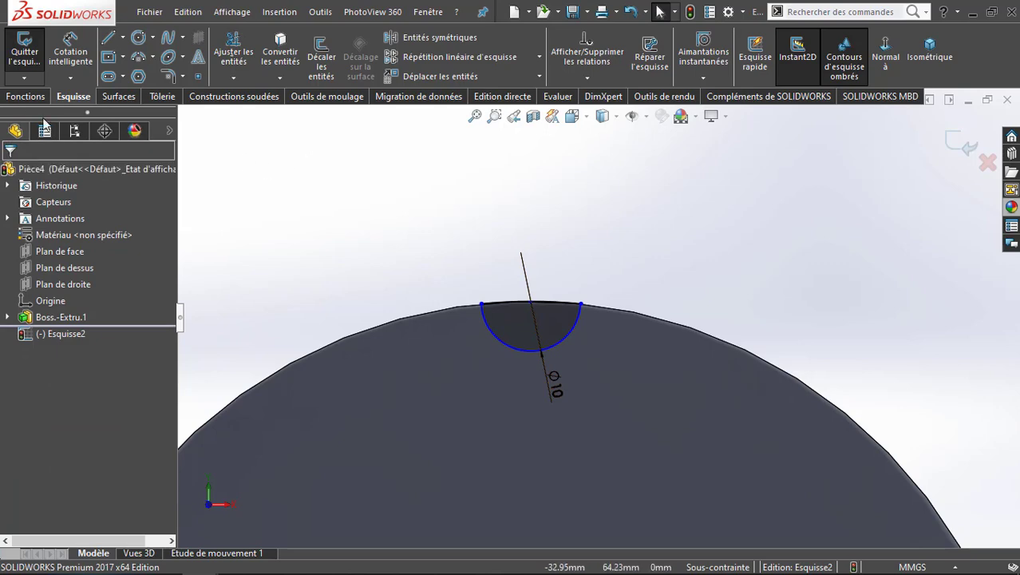
Extrude-cut the semicircular notch into the disc's rim
click(24, 101)
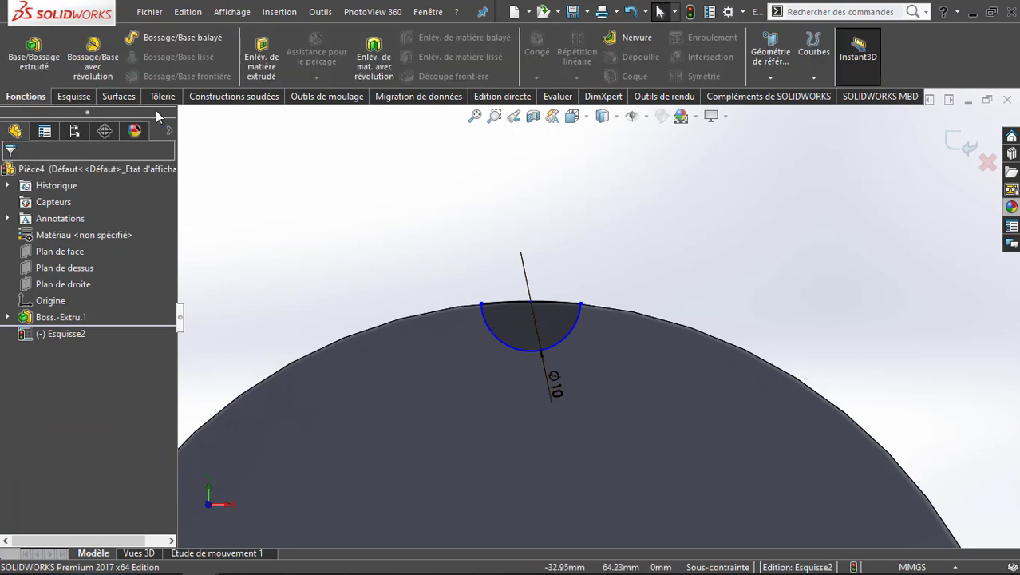
click(262, 54)
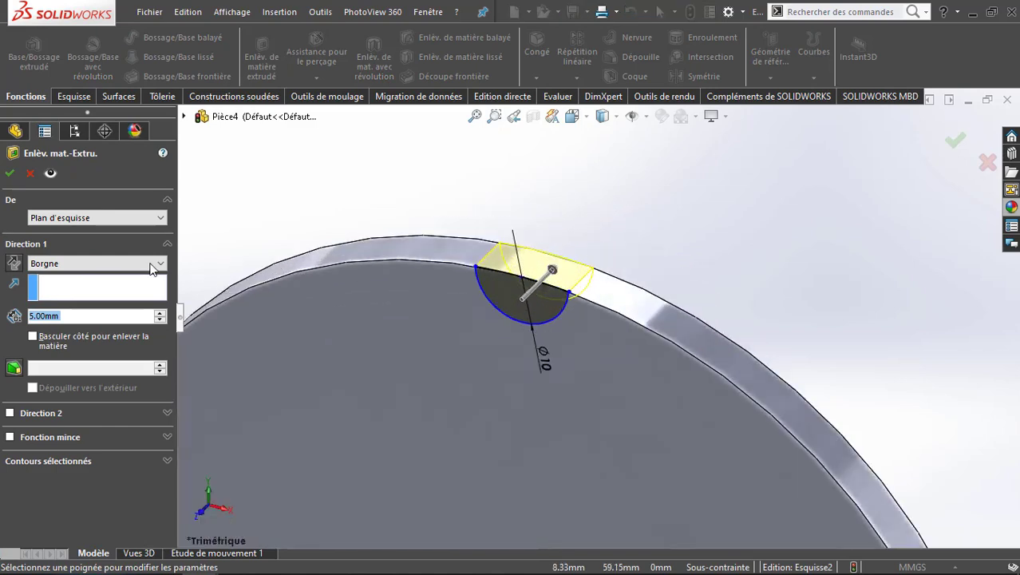
click(10, 174)
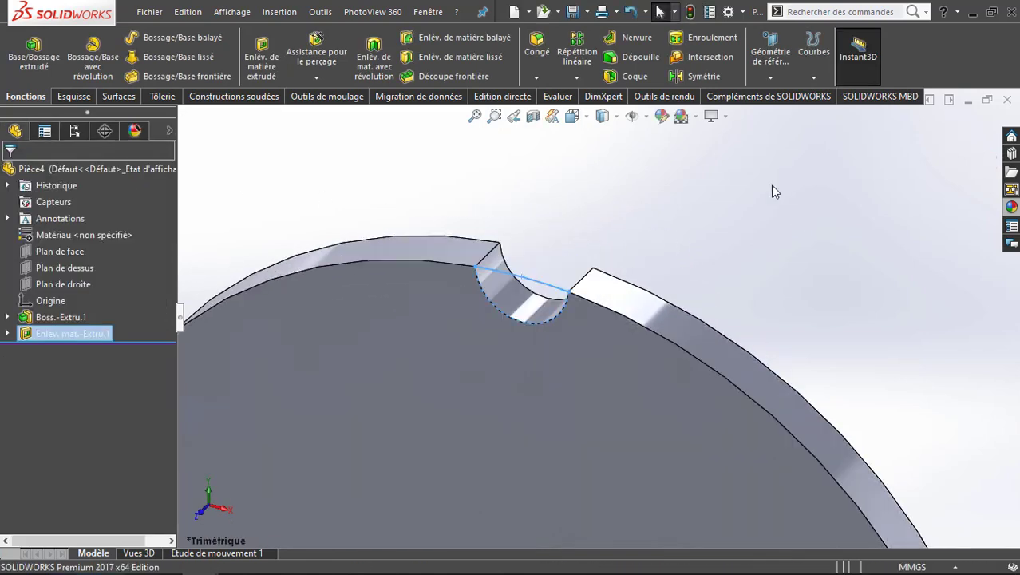
Circularly pattern the notch 22 times over 360° about the disc's outer edge
click(577, 77)
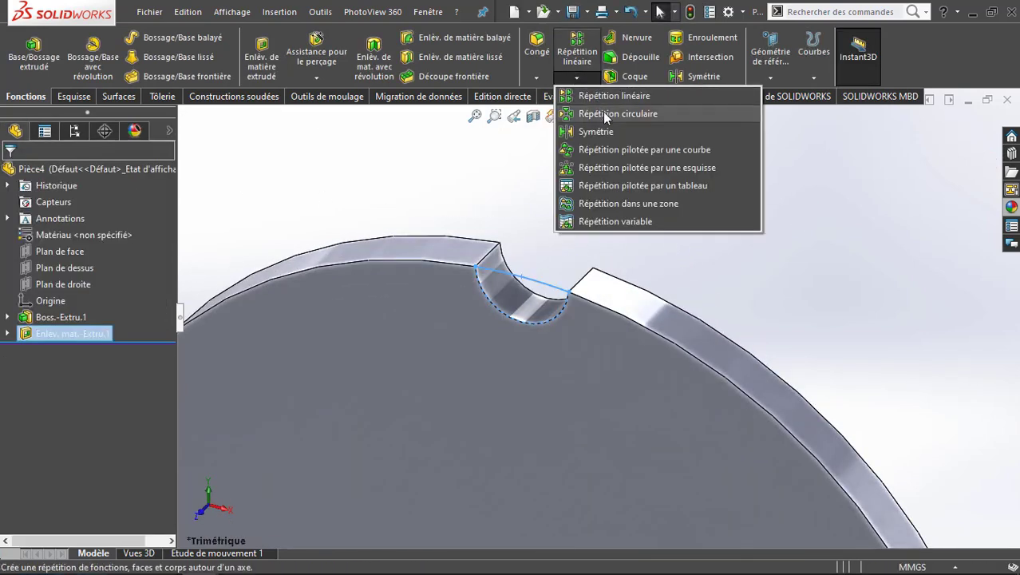
click(605, 116)
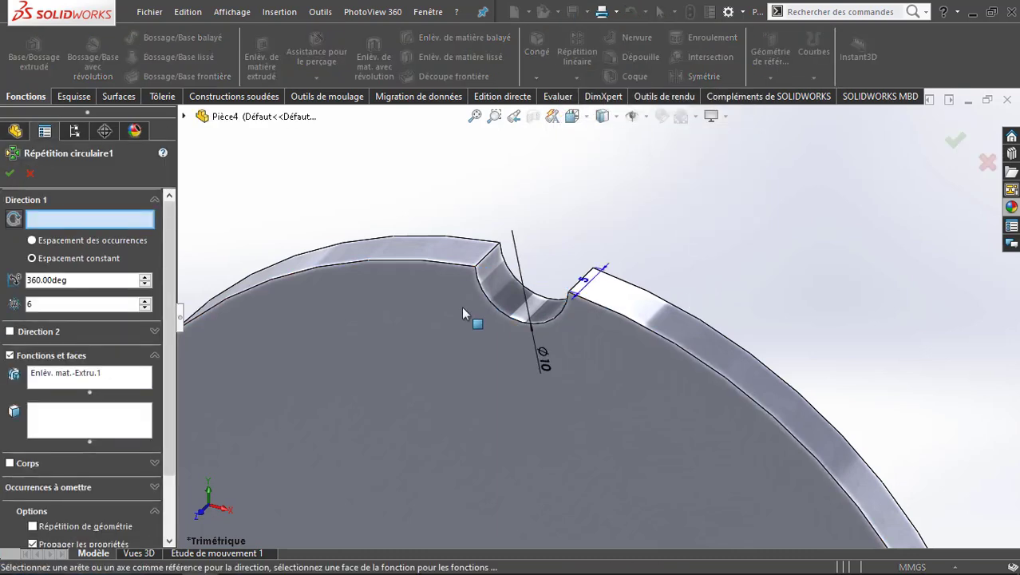
click(374, 263)
key(f)
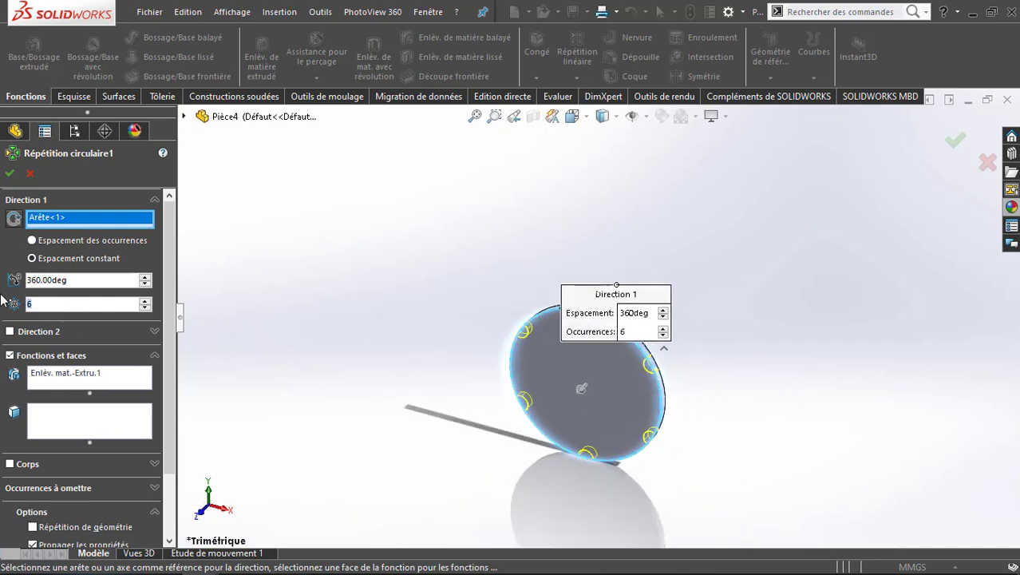
text(16)
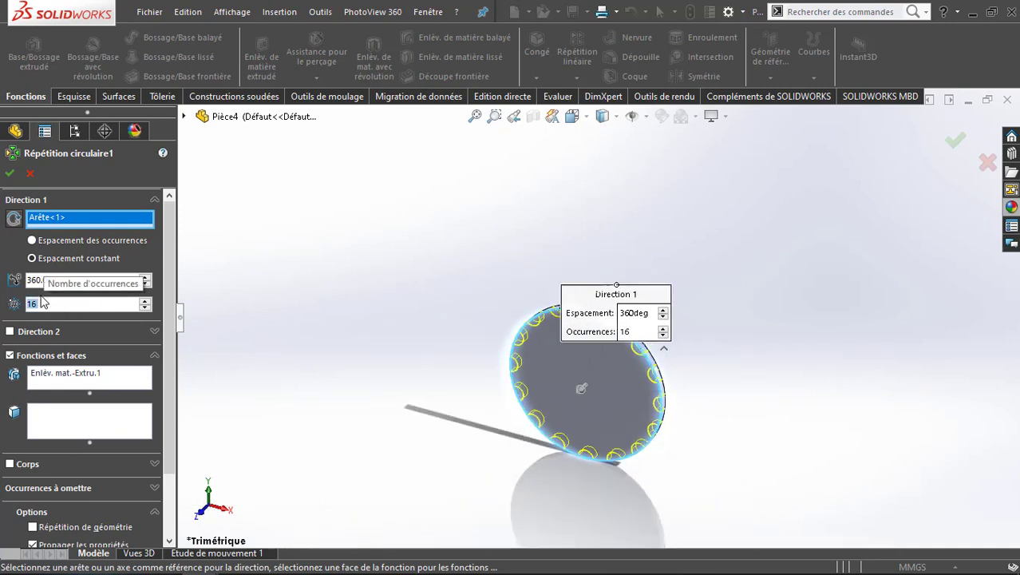
scroll(677, 373, down, 2)
scroll(677, 373, down, 3)
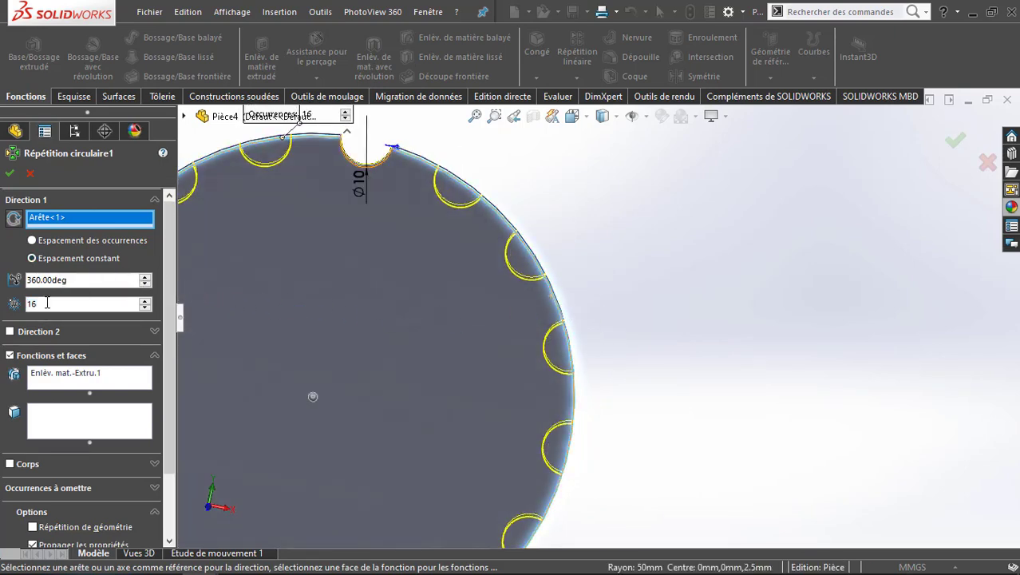
text(8)
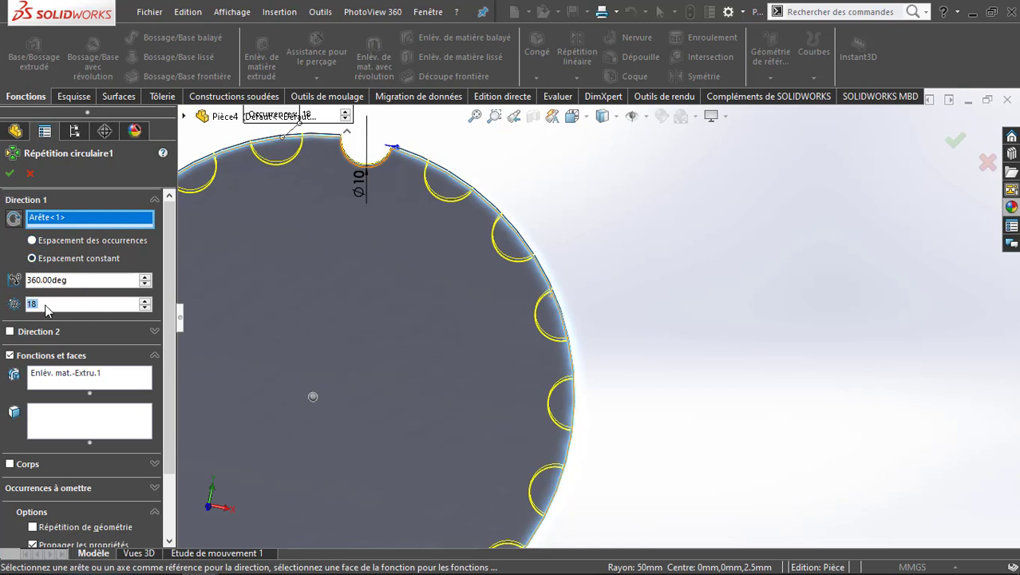
text(0)
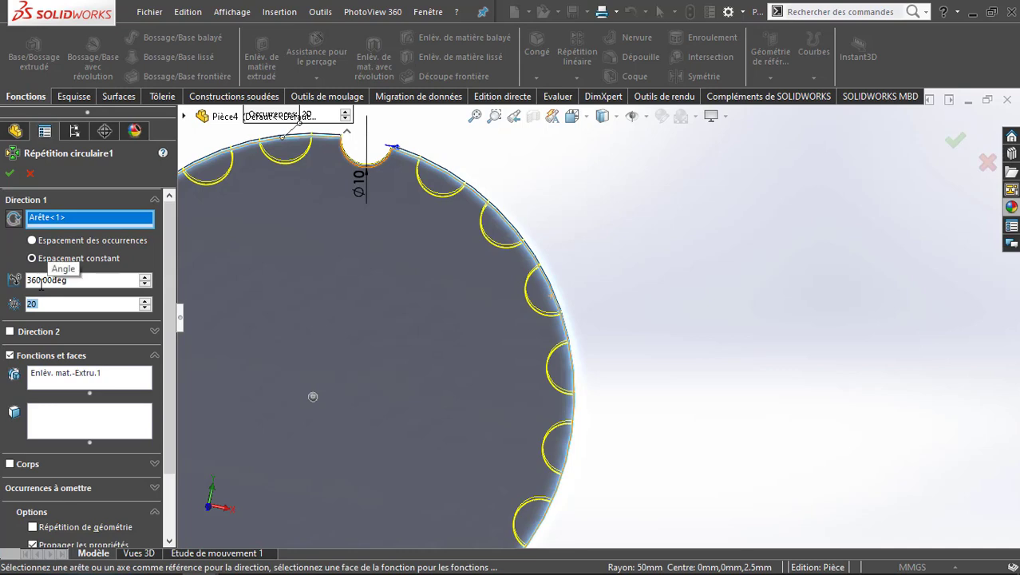
text(22)
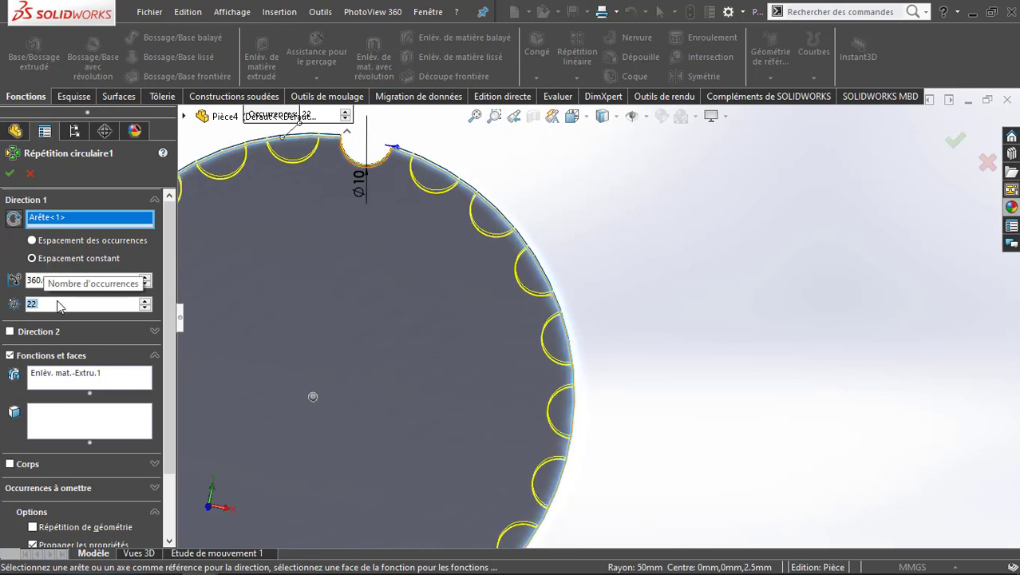
click(10, 176)
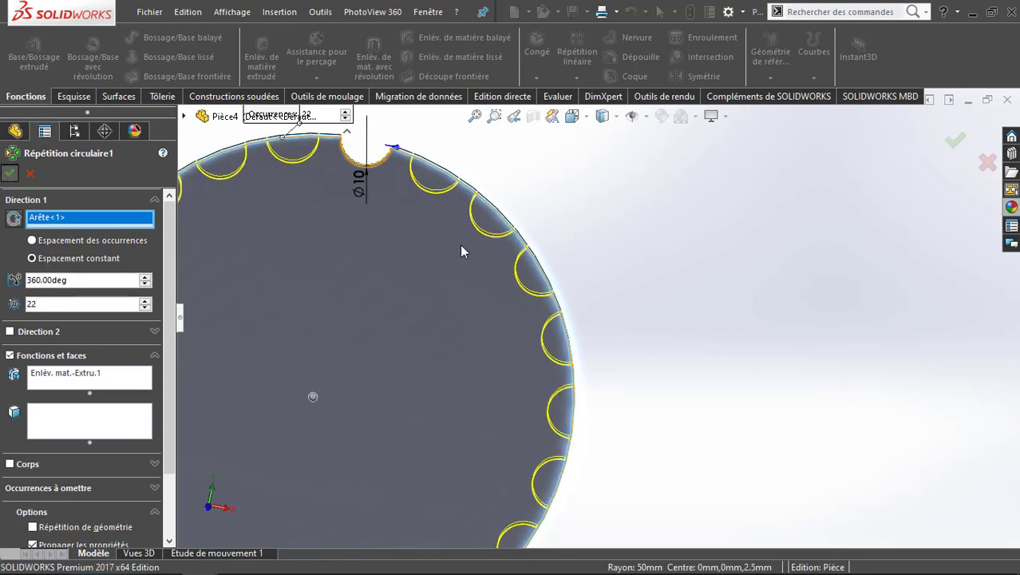
scroll(691, 295, up, 3)
mouse_move(684, 299)
middle_down()
mouse_move(569, 262)
mouse_move(403, 303)
mouse_move(458, 357)
mouse_move(550, 293)
mouse_move(537, 339)
mouse_move(529, 325)
mouse_move(588, 264)
mouse_move(747, 303)
mouse_move(733, 228)
mouse_move(784, 255)
mouse_move(715, 344)
middle_up()
Sketch an origin-centred circle on the gear face and dimension it to 80 mm diameter
click(511, 359)
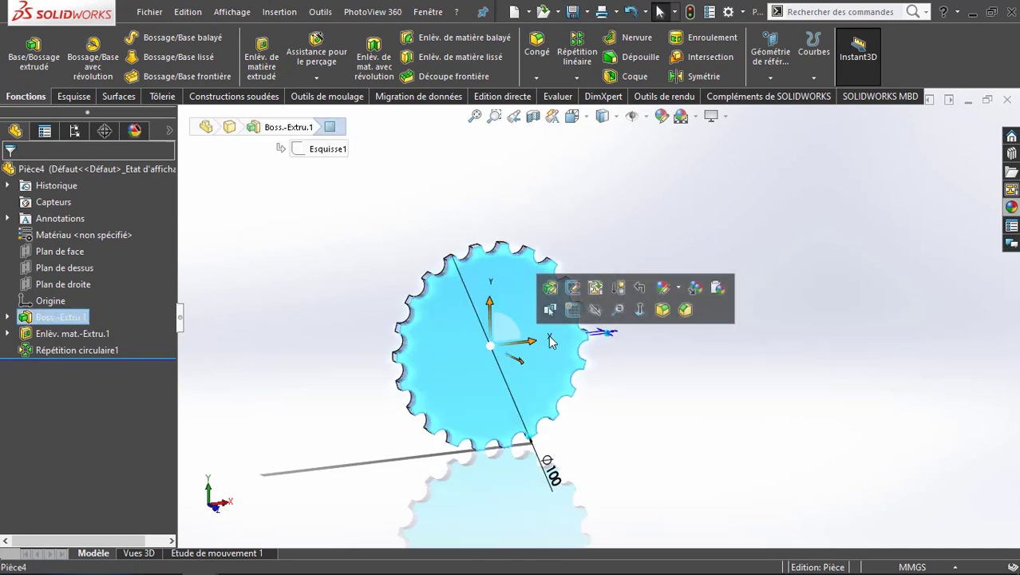
click(574, 305)
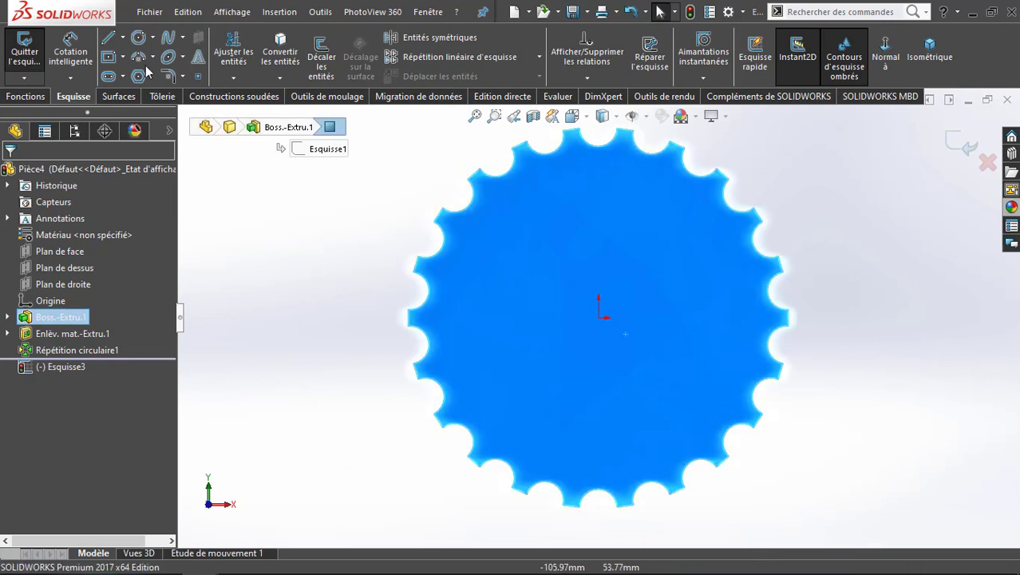
click(139, 38)
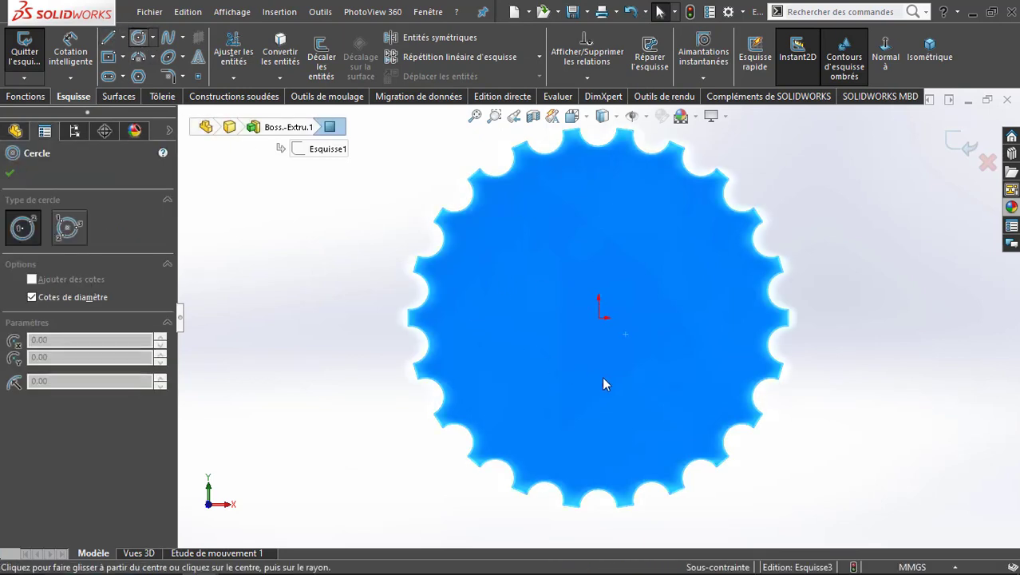
click(598, 317)
text(70)
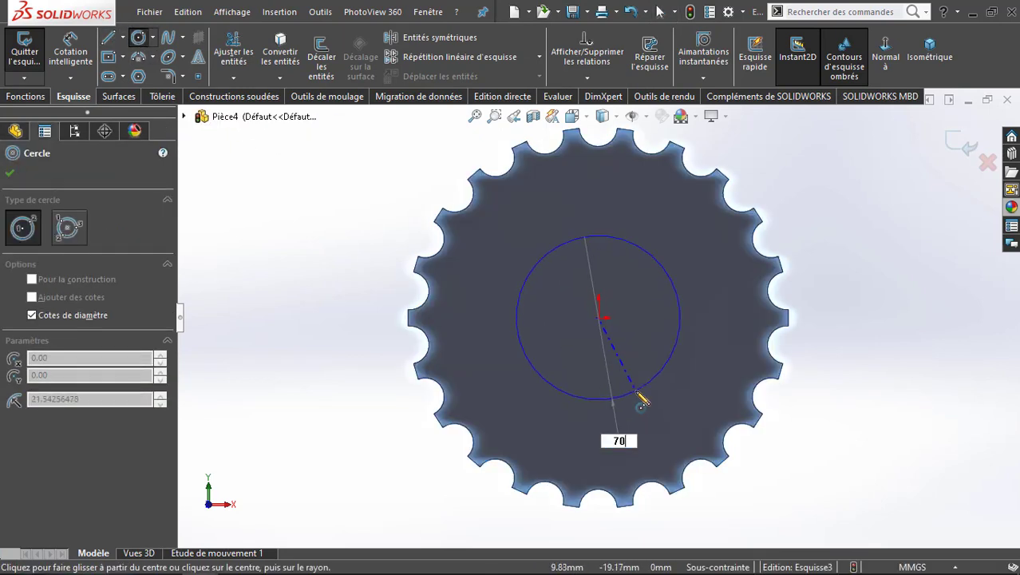
key(Return)
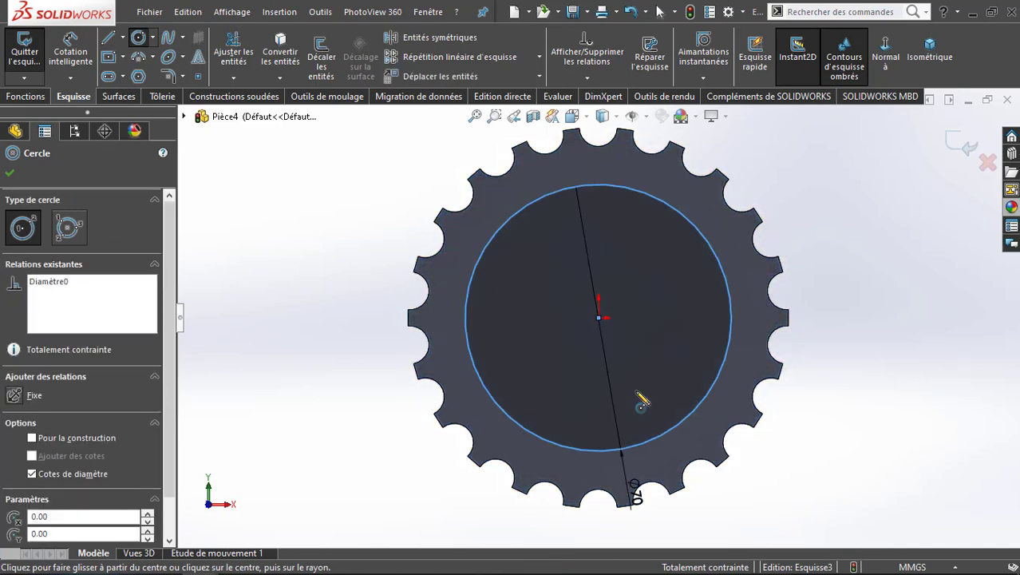
click(600, 327)
key(Escape)
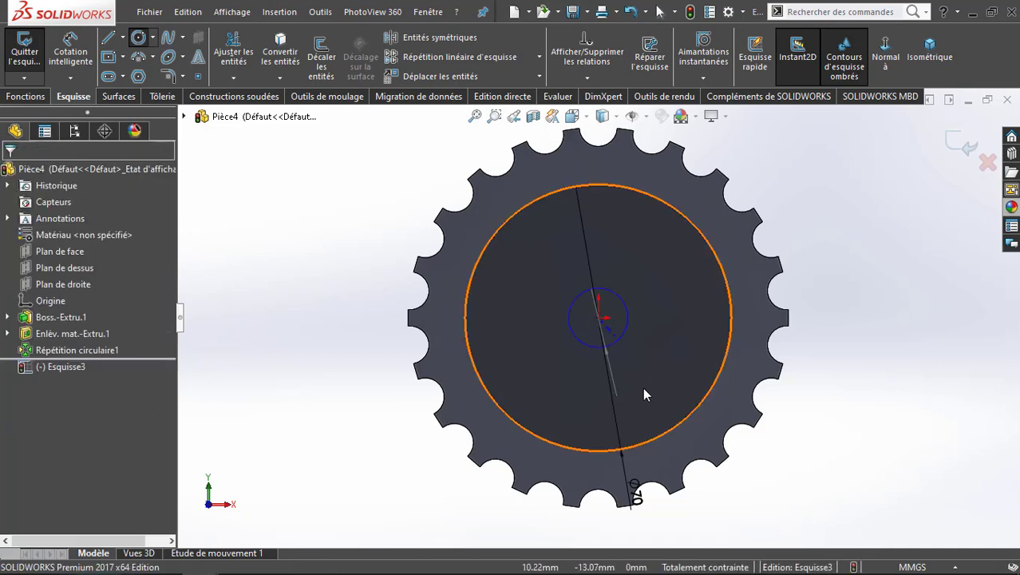
click(636, 499)
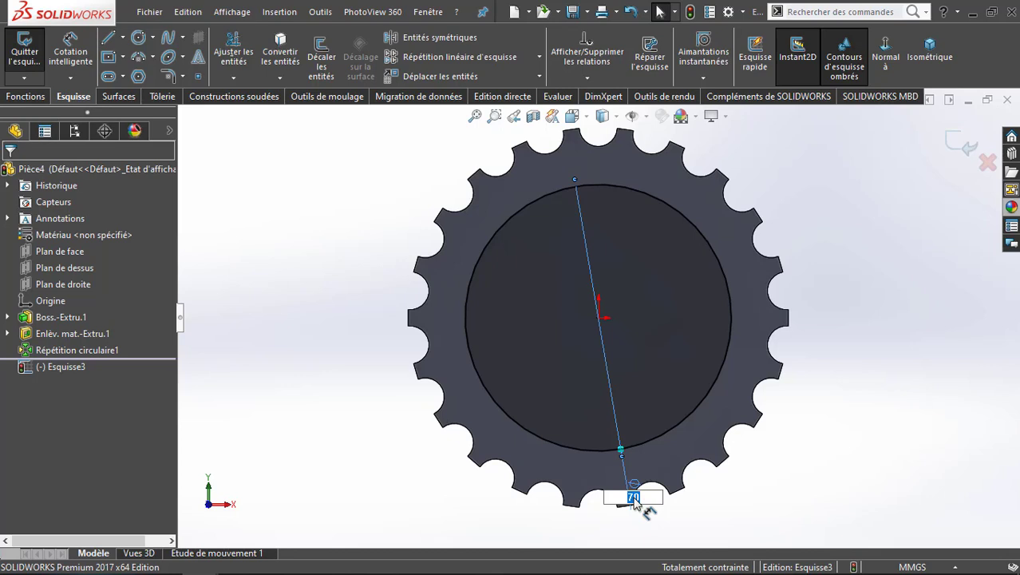
key(Return)
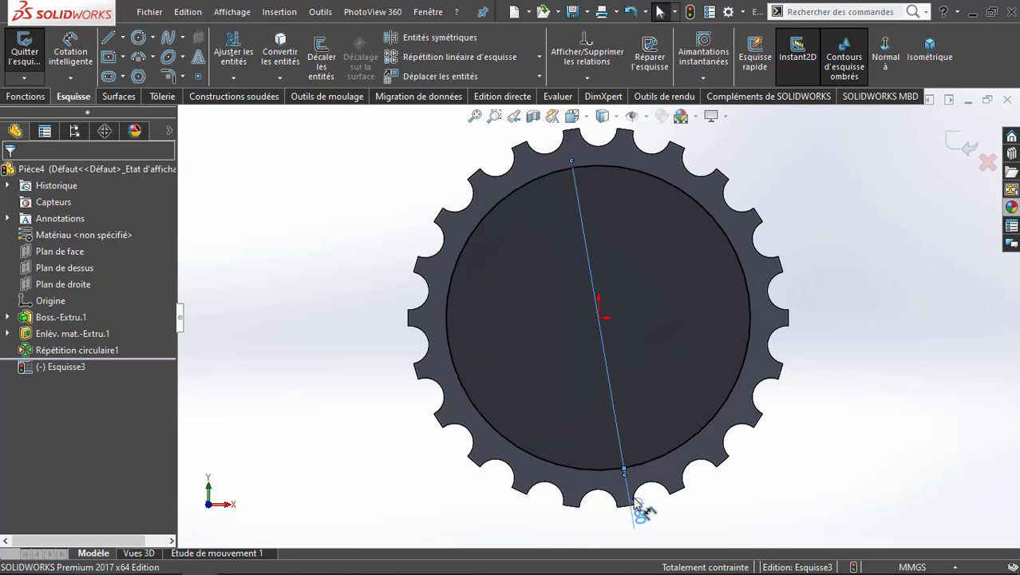
Add a second origin-centred circle of 60 mm diameter
click(139, 39)
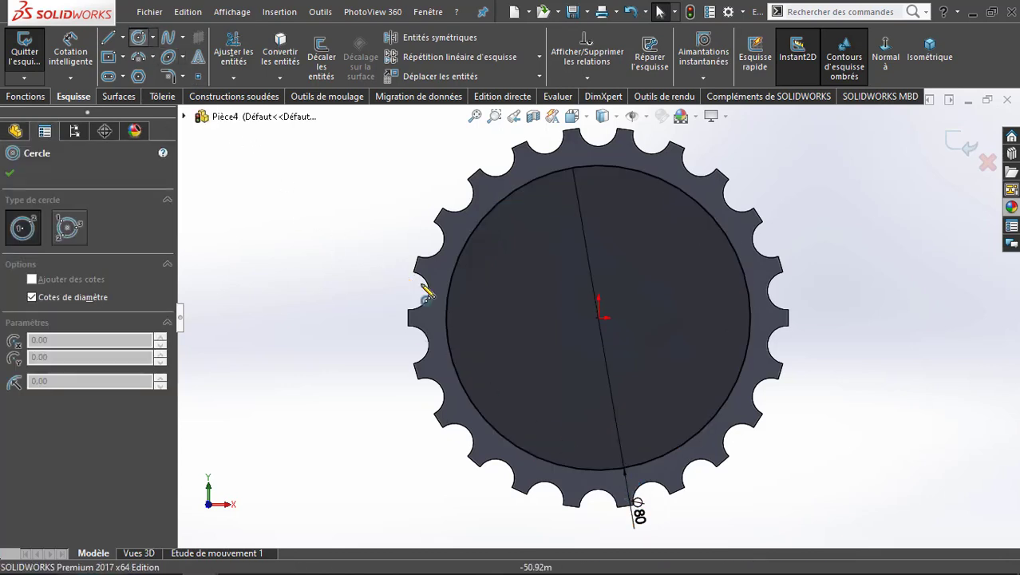
click(599, 318)
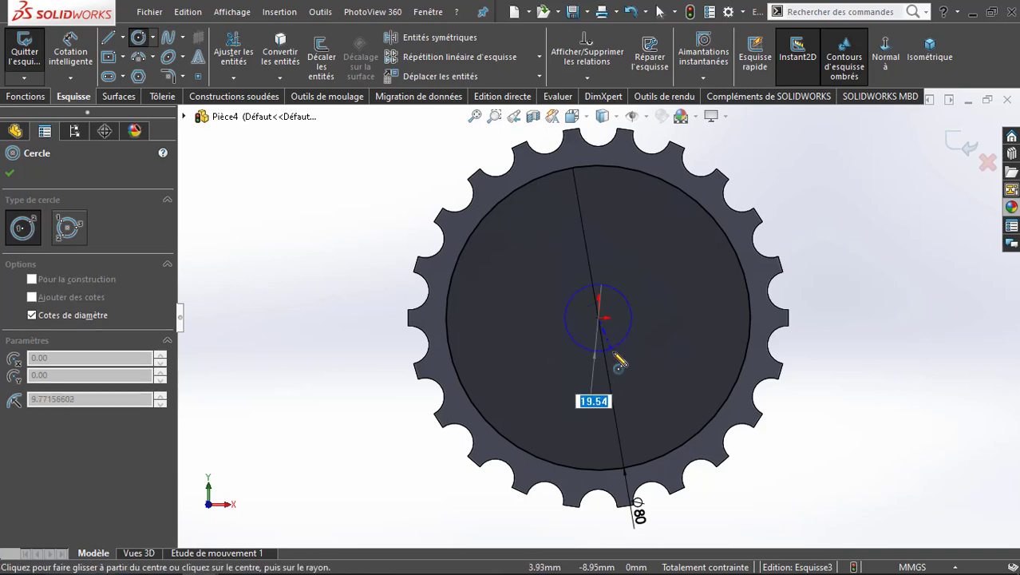
key(Return)
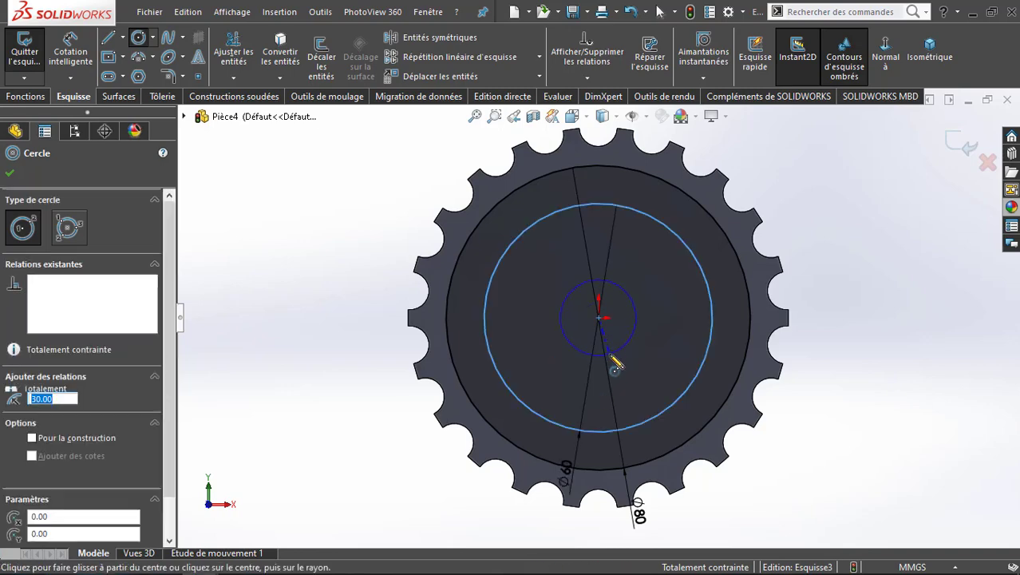
key(Escape)
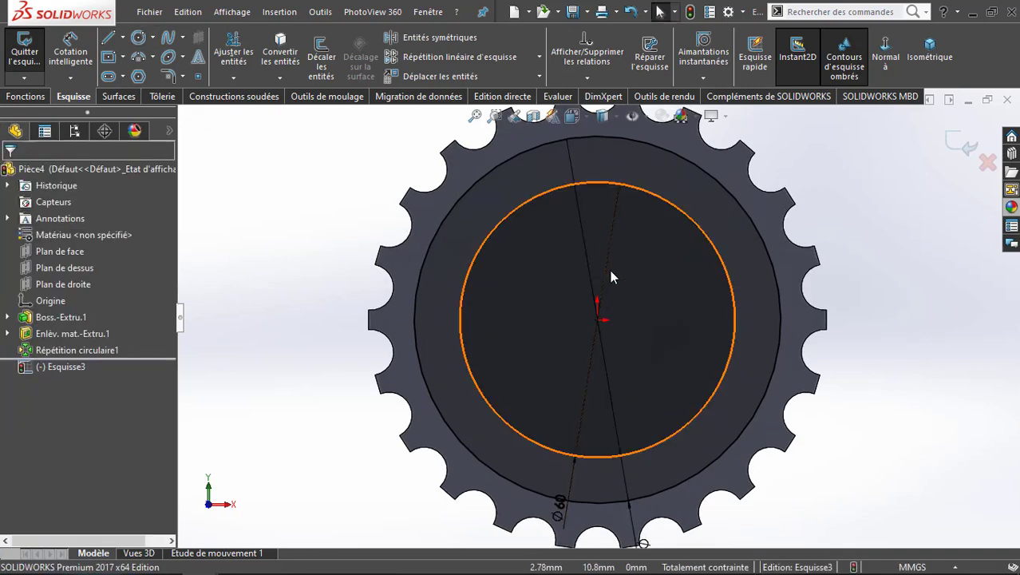
scroll(610, 270, up, 2)
scroll(537, 297, down, 3)
scroll(537, 296, down, 1)
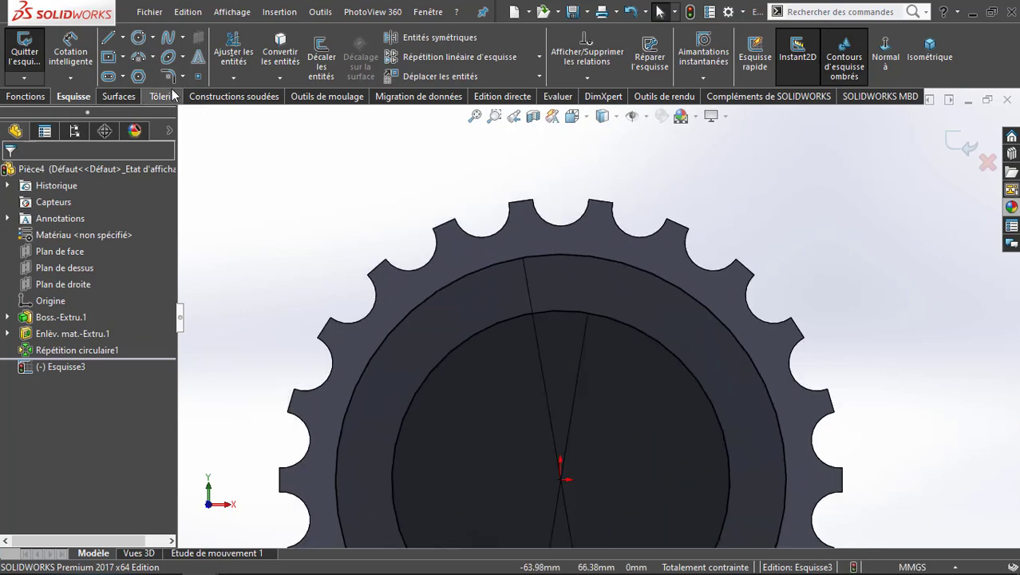
Draw a three-point arc from the 80 mm circle to the 60 mm circle
click(137, 55)
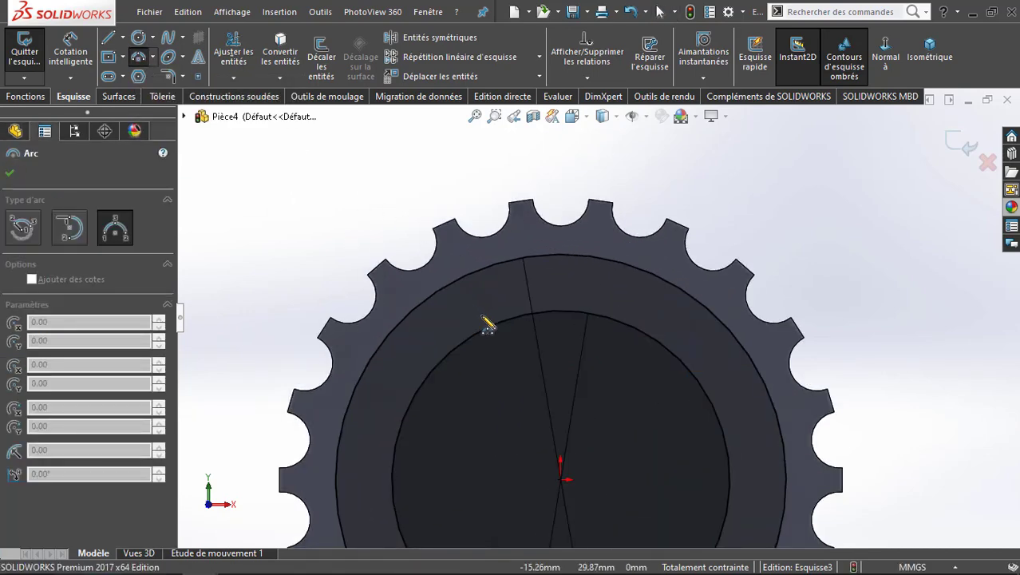
scroll(488, 324, down, 3)
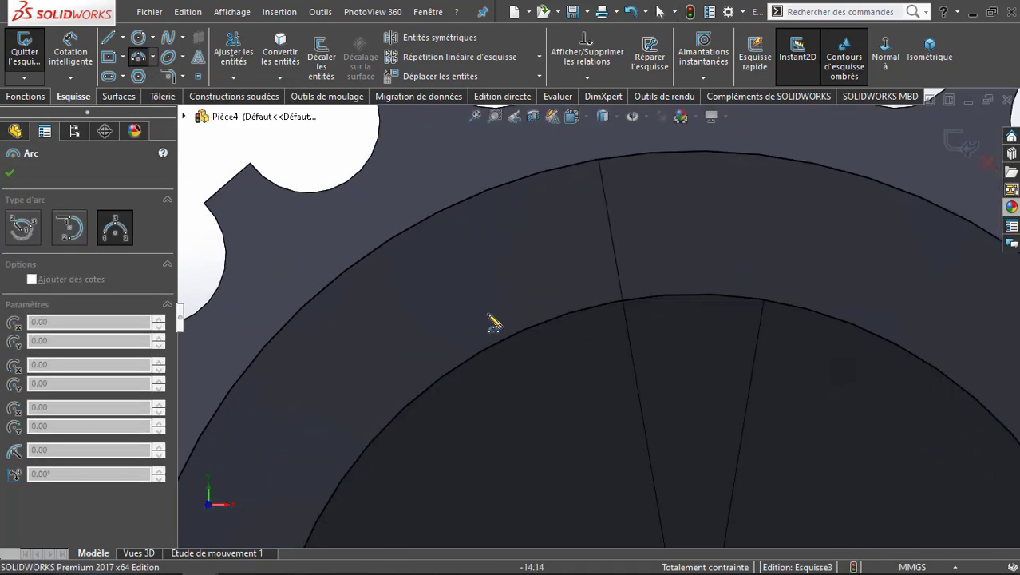
click(383, 244)
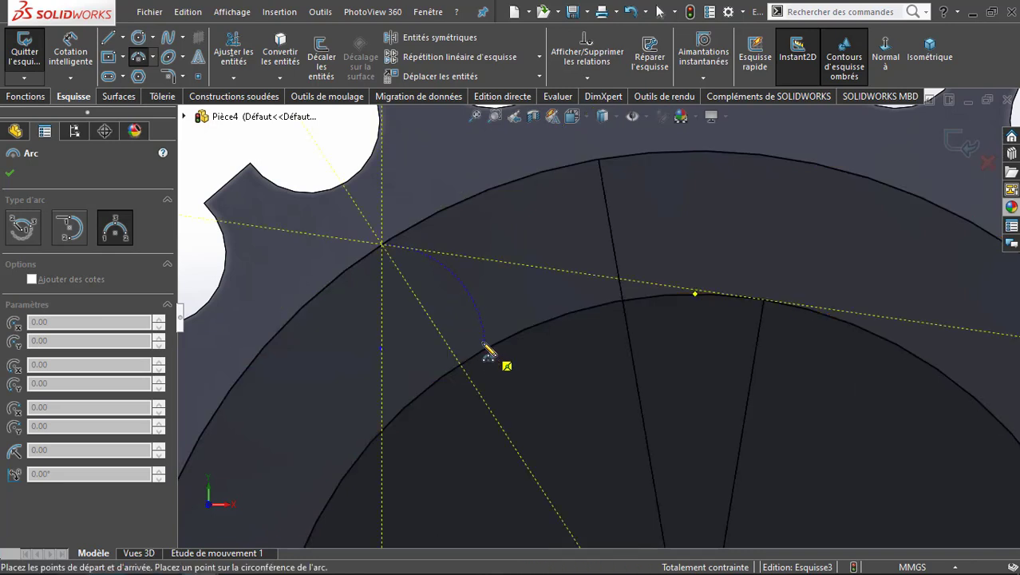
click(483, 345)
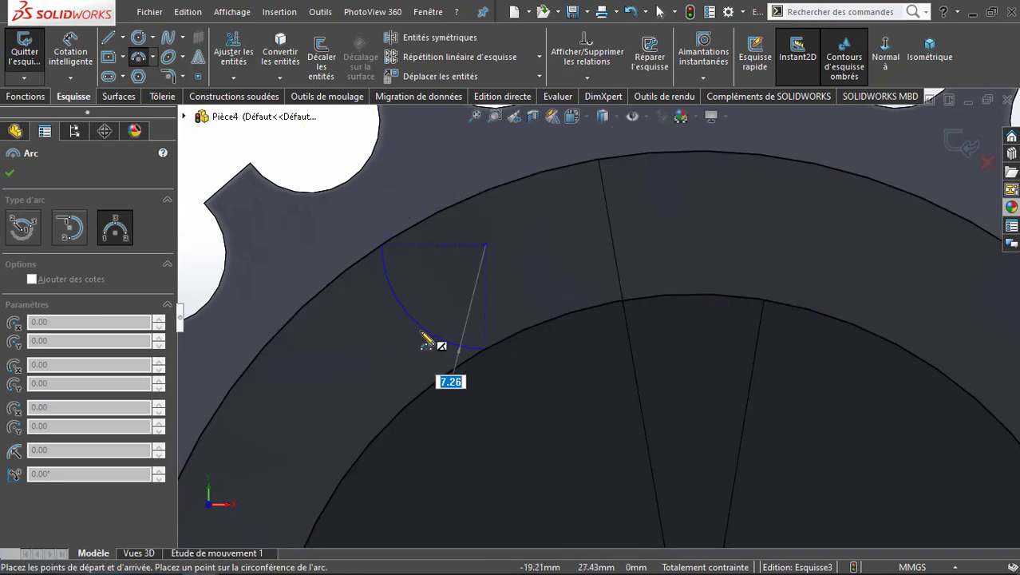
click(425, 339)
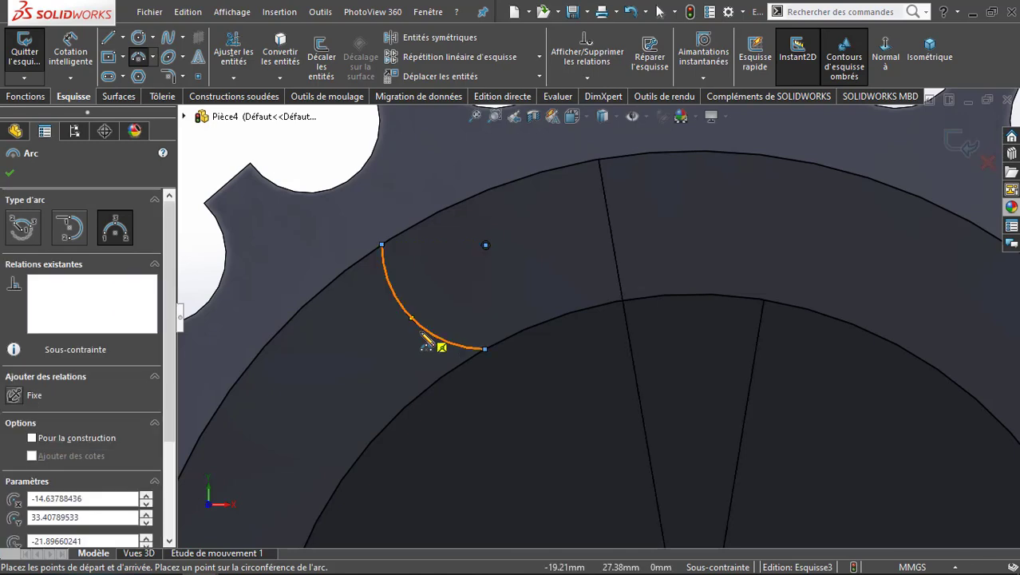
key(Escape)
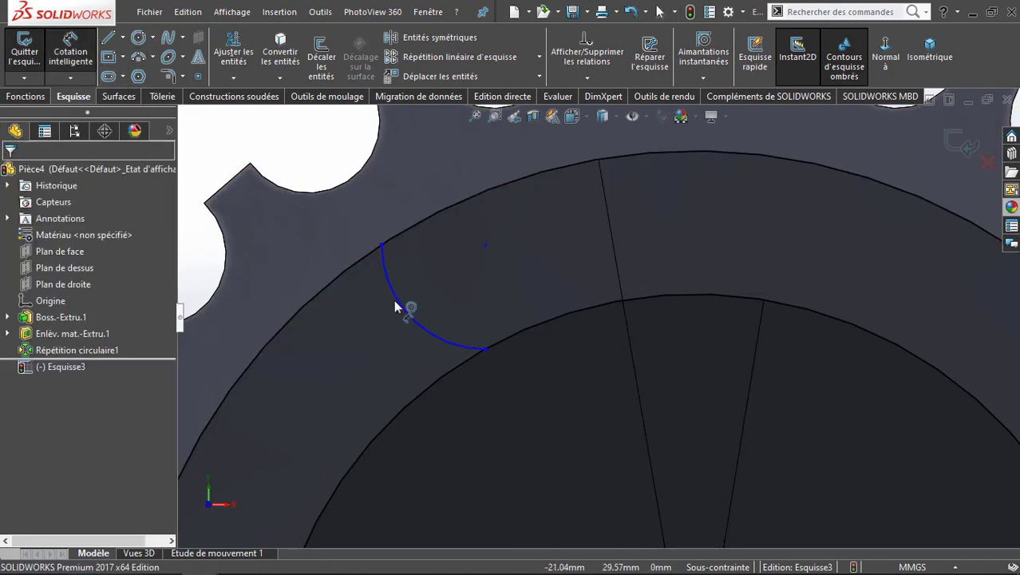
Dimension the arc to an 8 mm radius
click(366, 312)
click(359, 318)
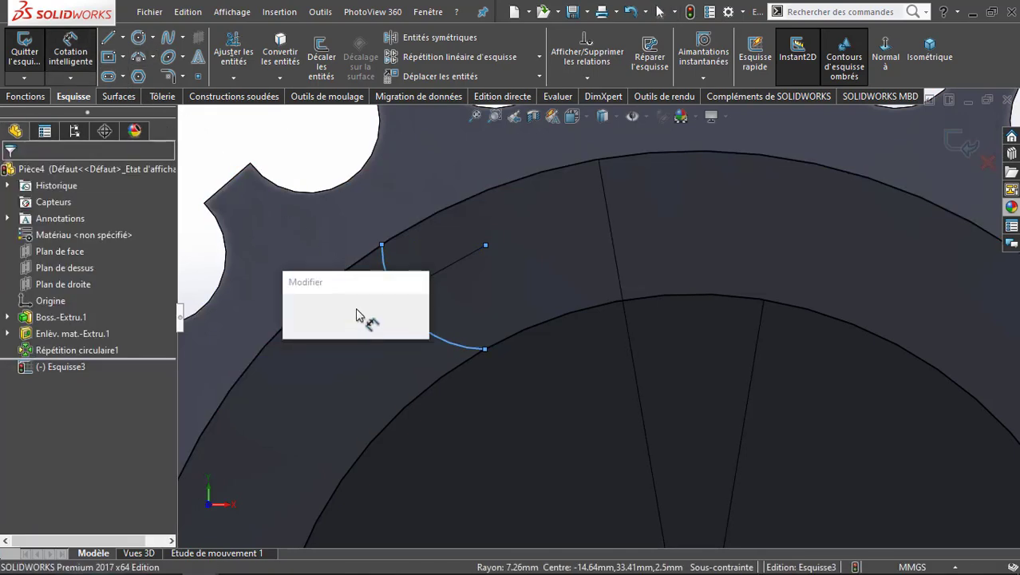
text(8)
key(Return)
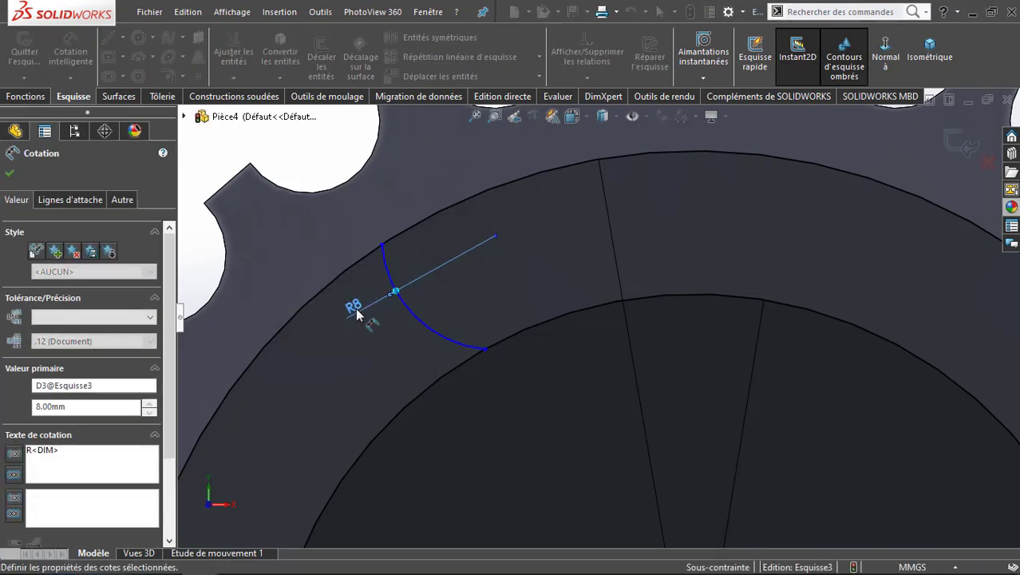
key(Escape)
key(z)
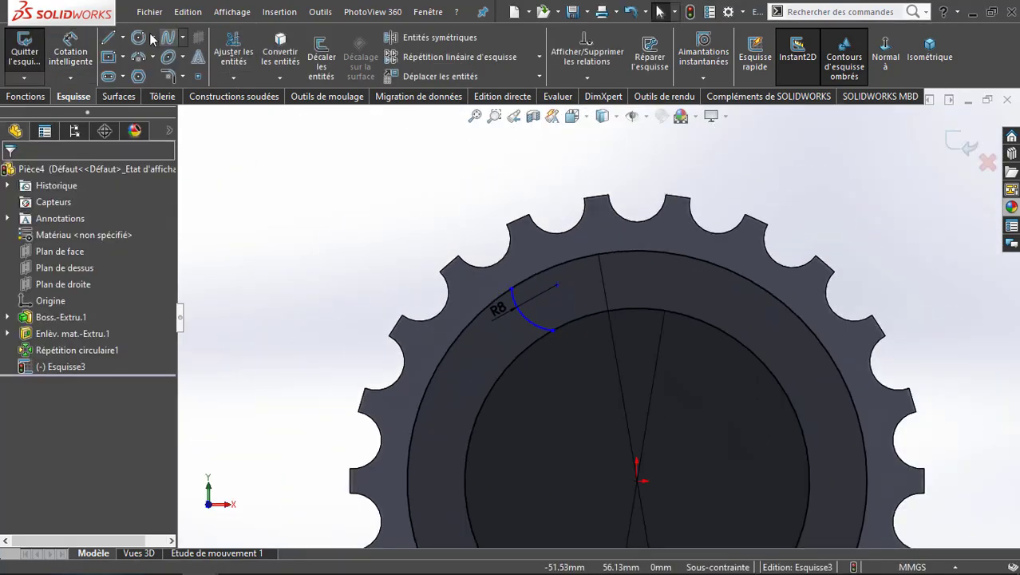
click(124, 38)
click(147, 71)
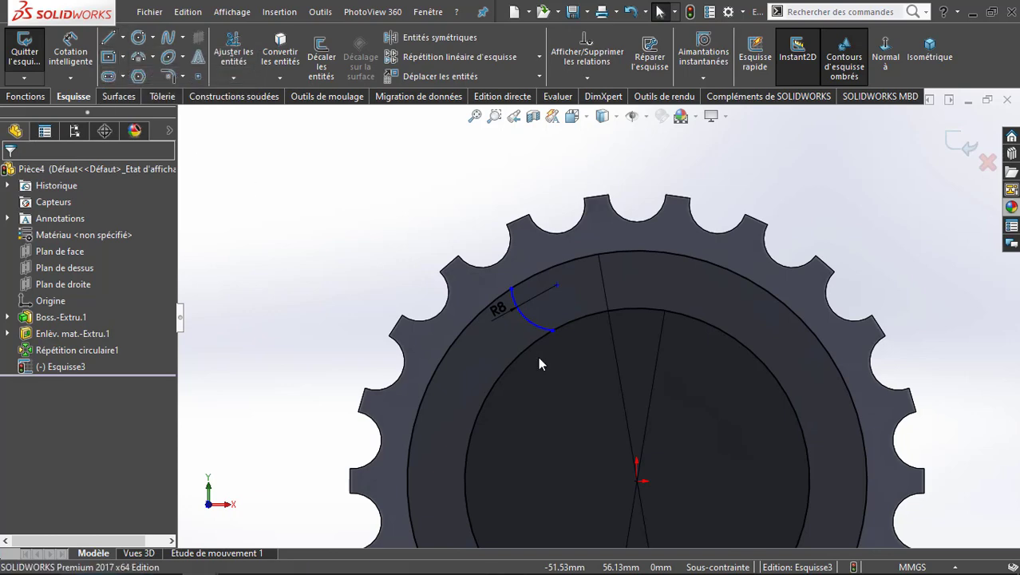
Draw a vertical construction line rising from the gear's centre
click(636, 481)
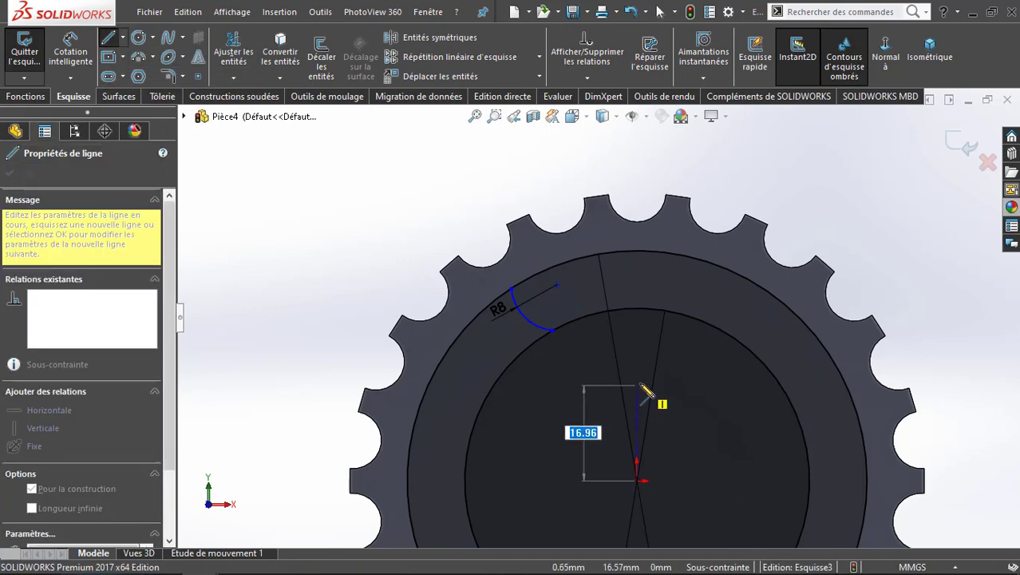
click(636, 378)
key(Escape)
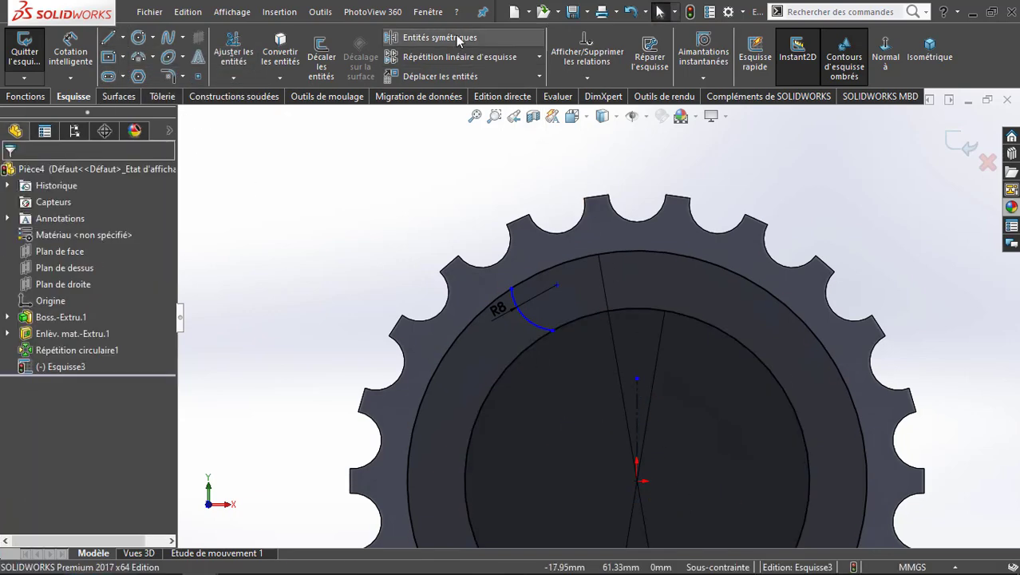
Set up Mirror Entities with the R8 arc and the construction line as axis
click(415, 37)
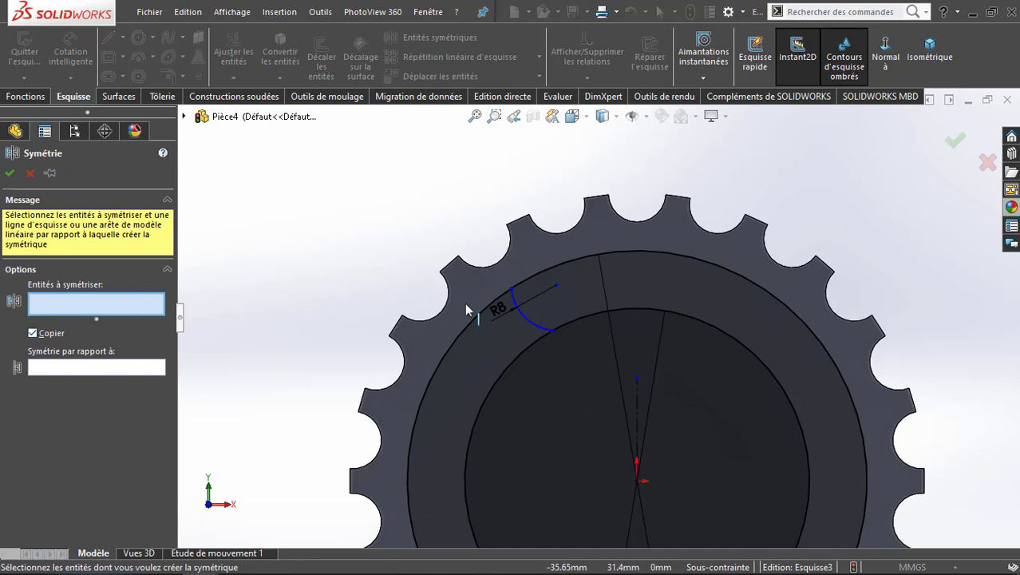
click(540, 326)
click(124, 370)
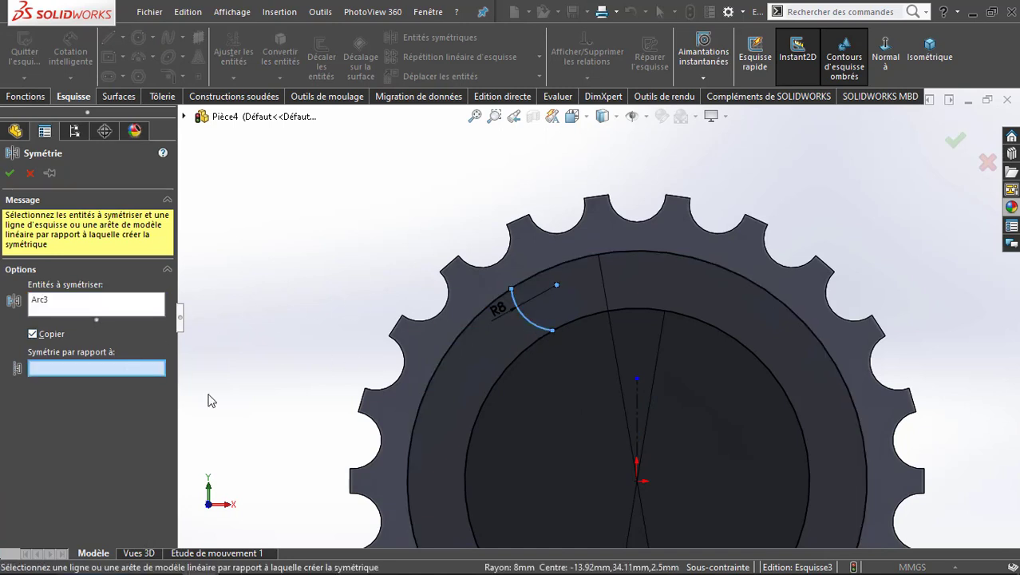
click(640, 427)
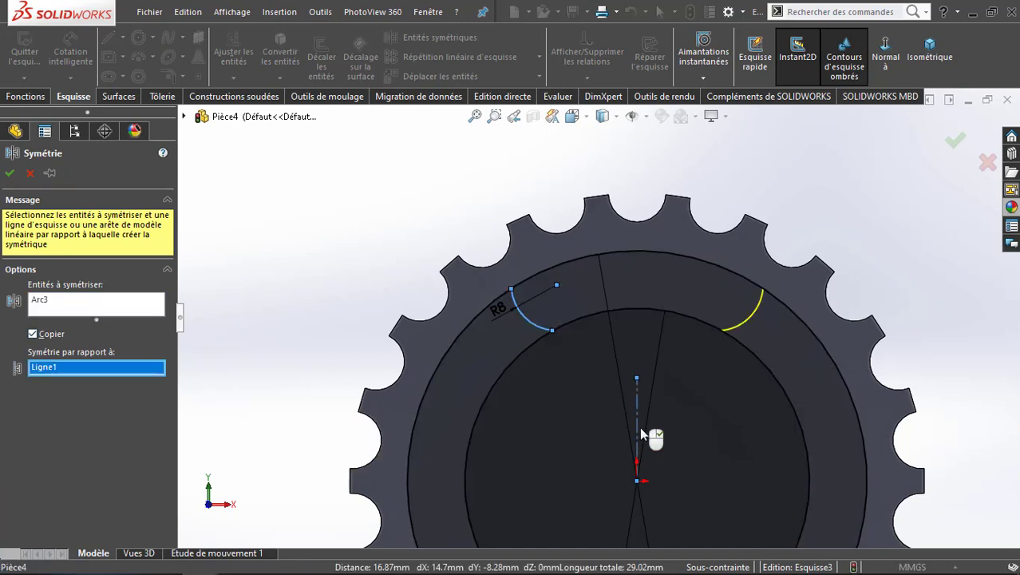
right_click(641, 427)
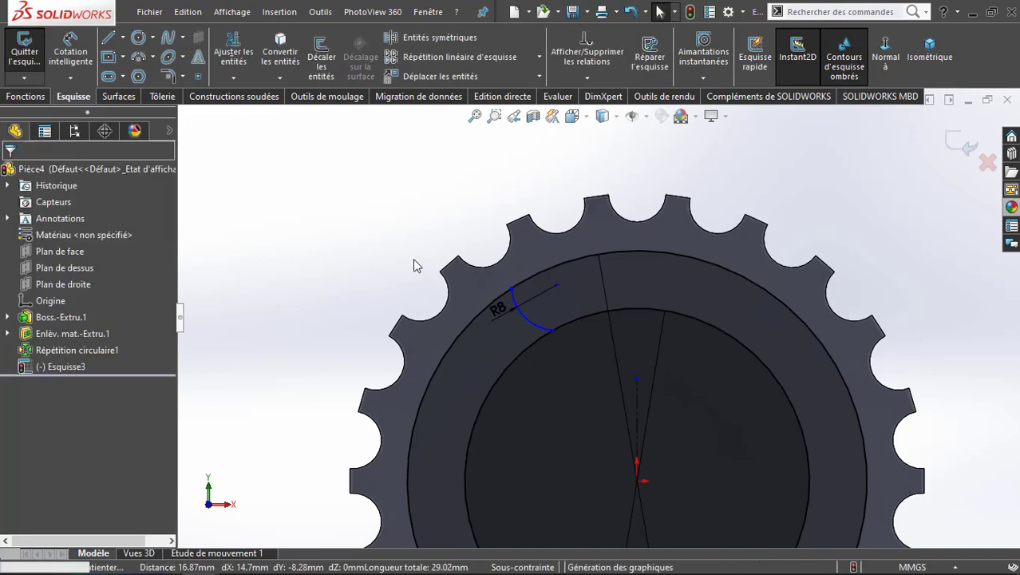
scroll(413, 261, down, 5)
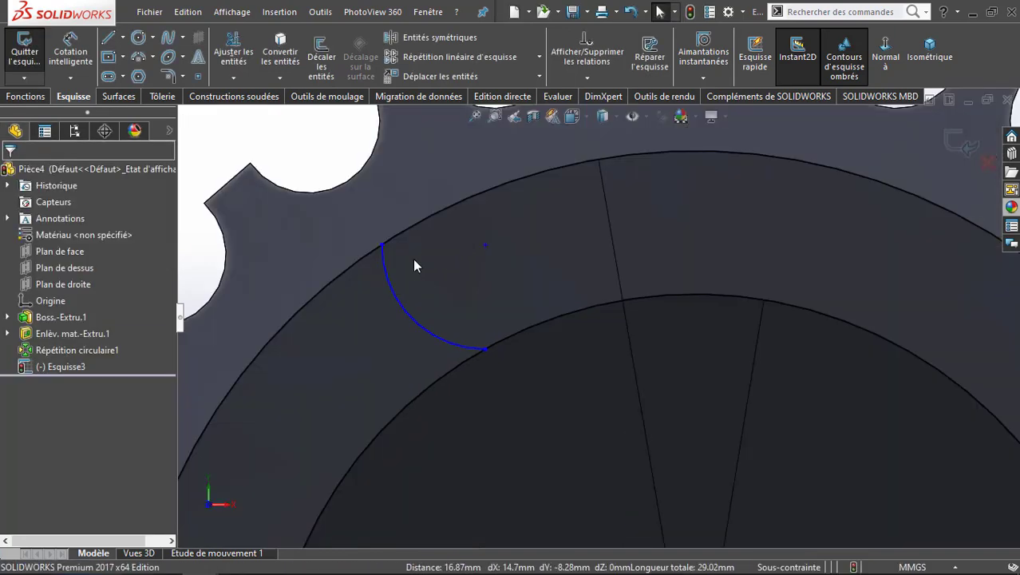
Draw a three-point arc left of the construction line, from the outer to the inner circle
scroll(524, 301, up, 5)
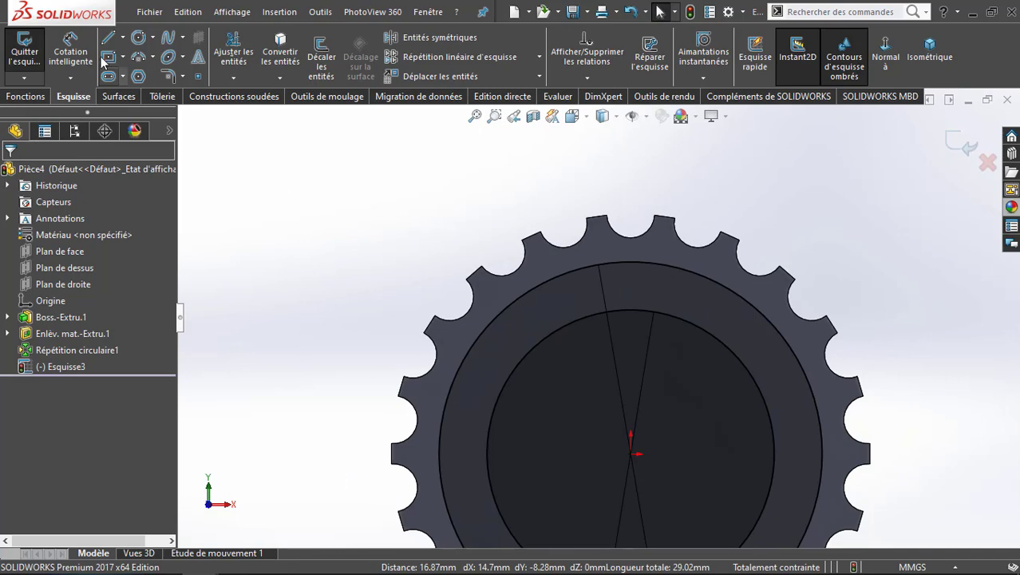
click(139, 61)
scroll(631, 343, down, 4)
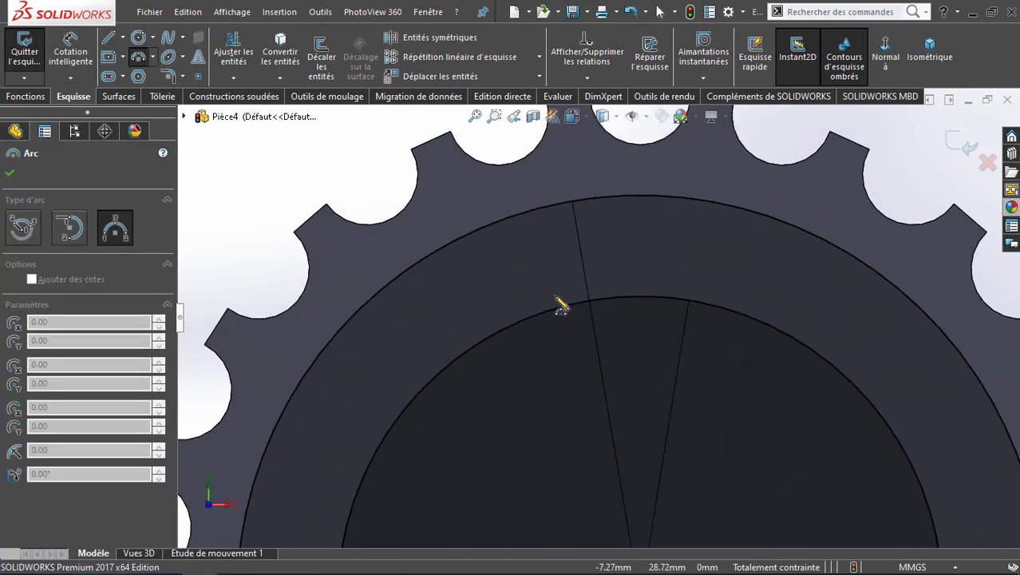
click(514, 219)
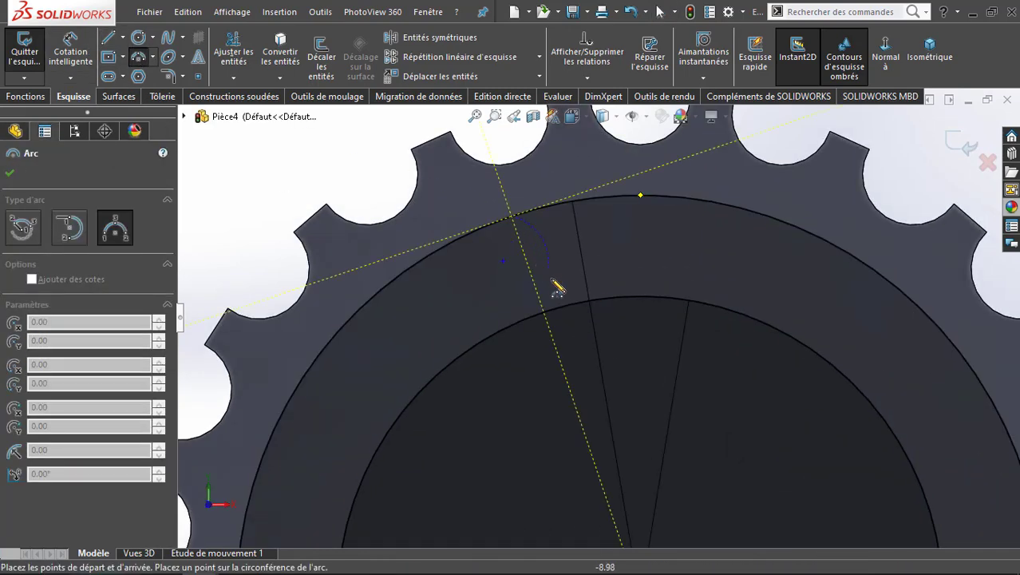
click(564, 305)
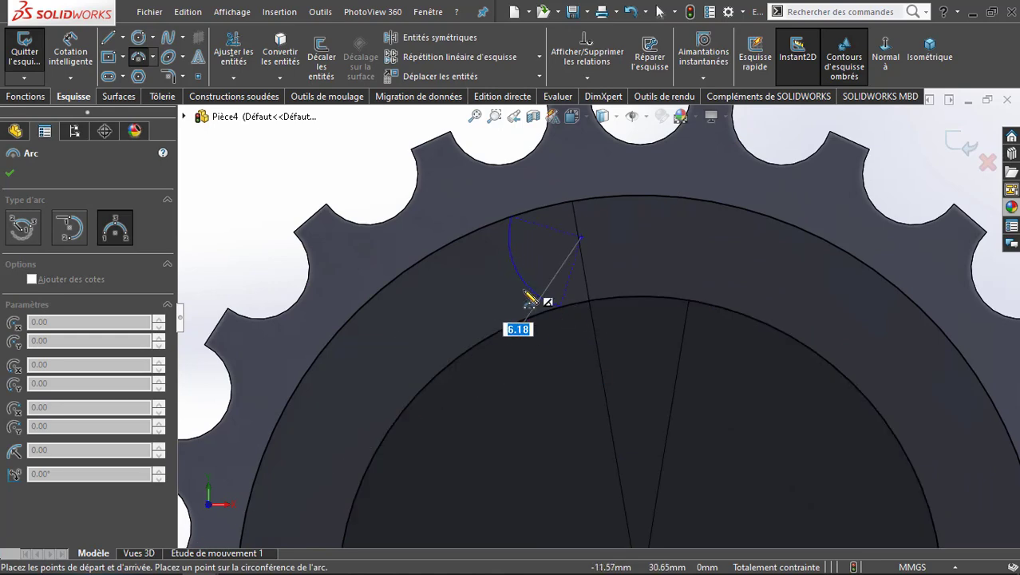
click(534, 301)
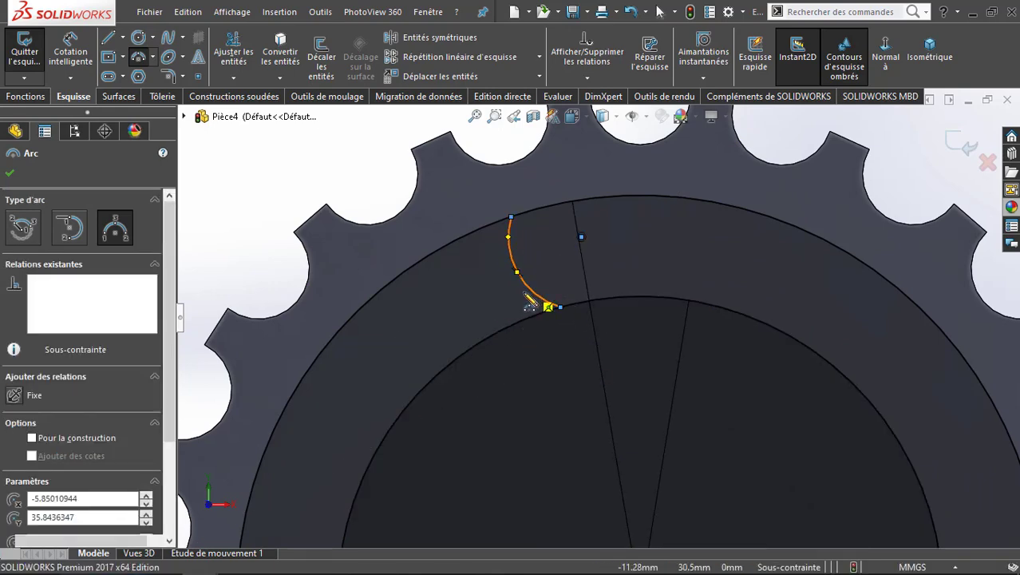
key(Escape)
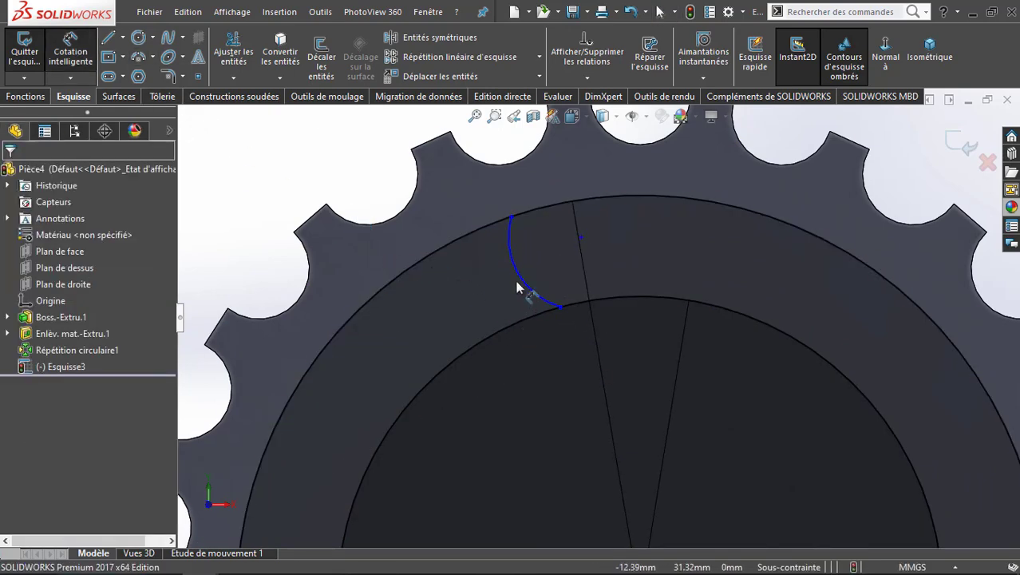
Dimension the new arc to an 8 mm radius
click(531, 281)
click(472, 298)
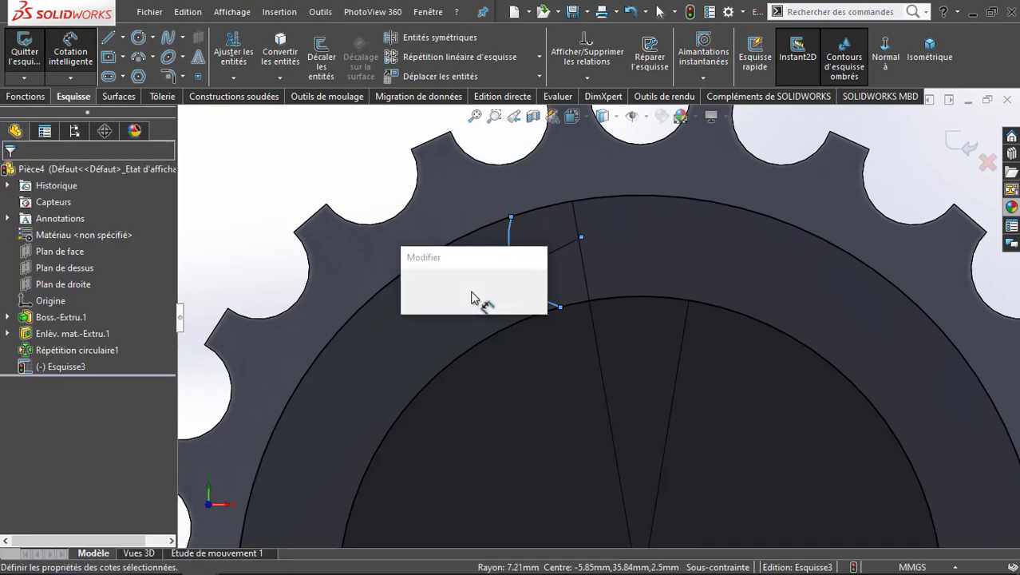
text(8)
key(Return)
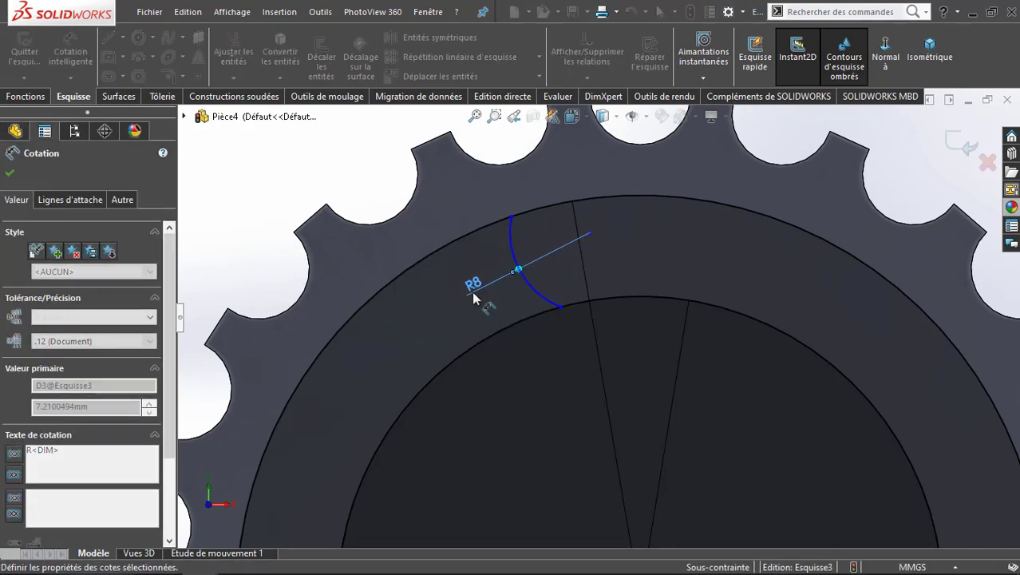
key(f)
key(Escape)
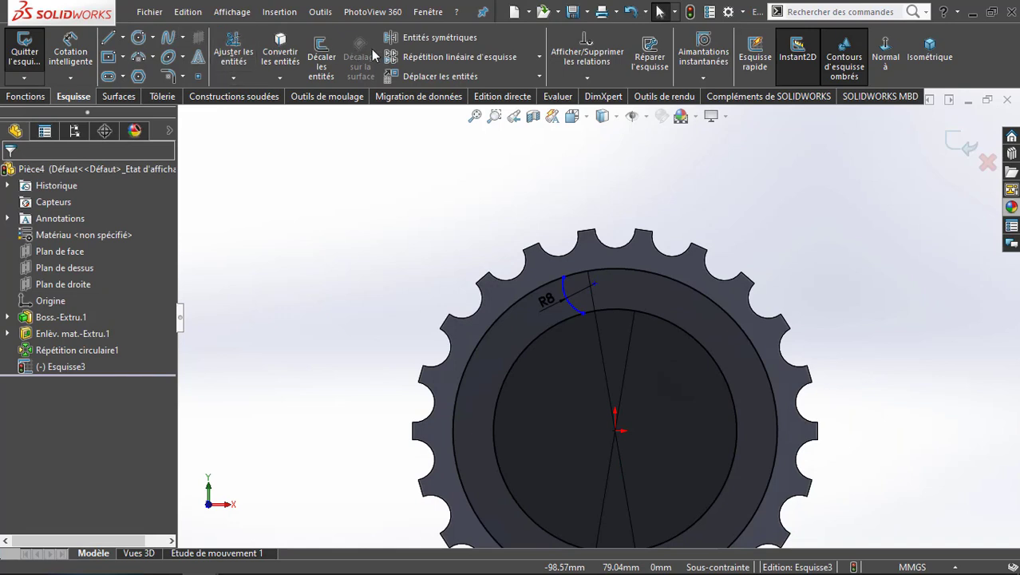
Begin mirroring the R8 arc, then cancel the mirror
click(415, 37)
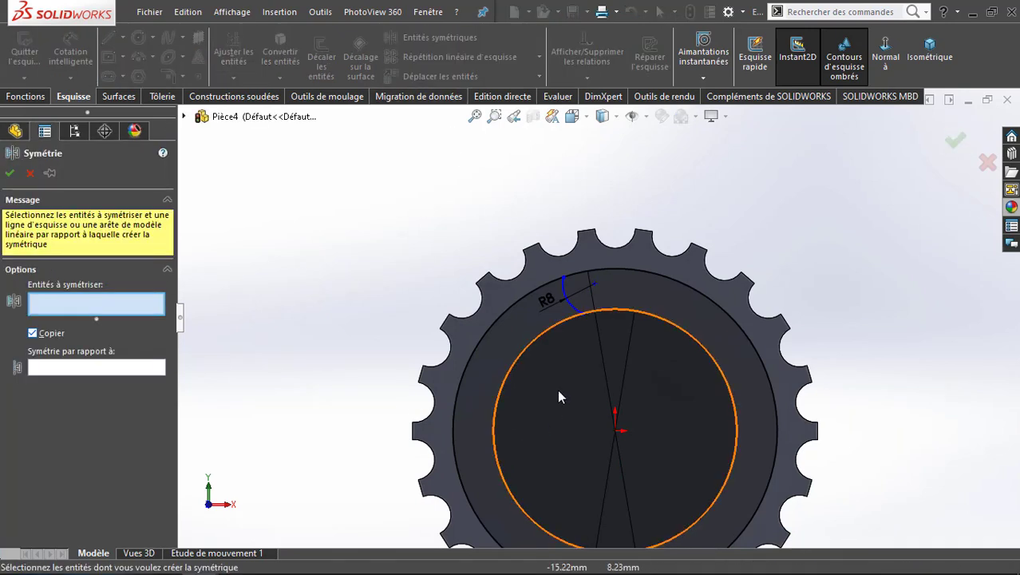
click(567, 294)
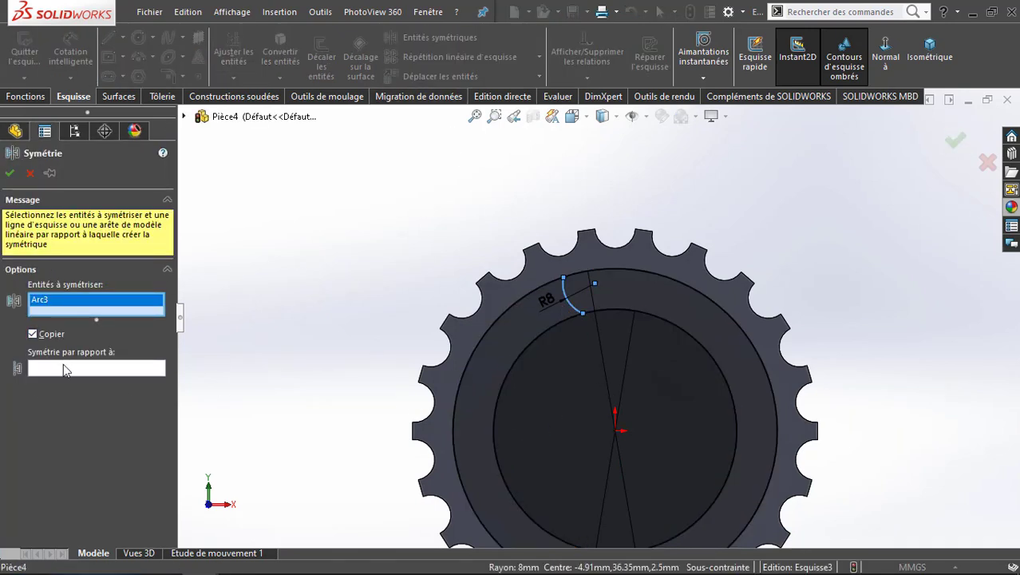
click(63, 367)
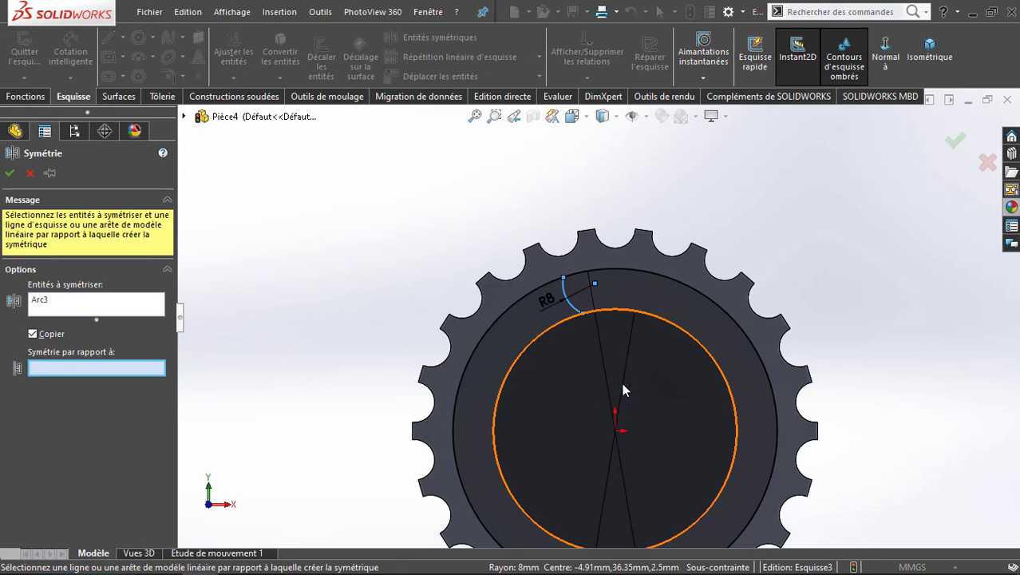
scroll(622, 390, down, 3)
key(Escape)
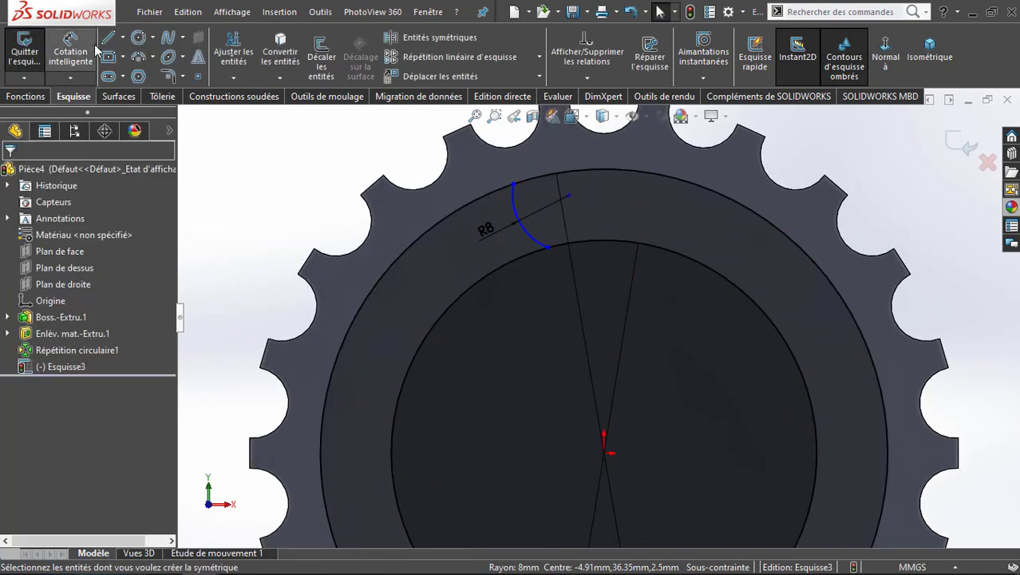
Draw a new vertical construction line upward from the origin
click(123, 38)
click(141, 75)
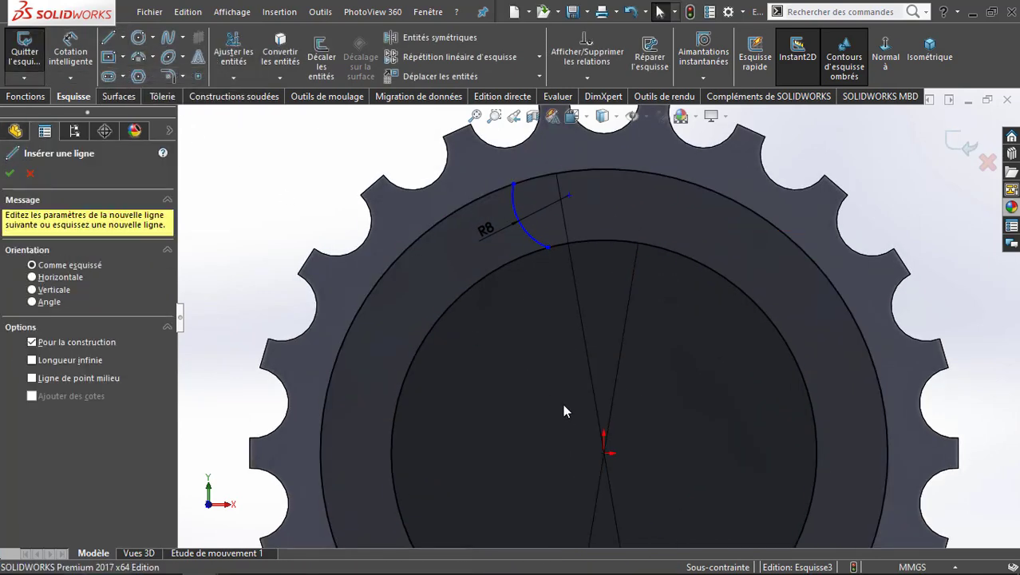
click(604, 453)
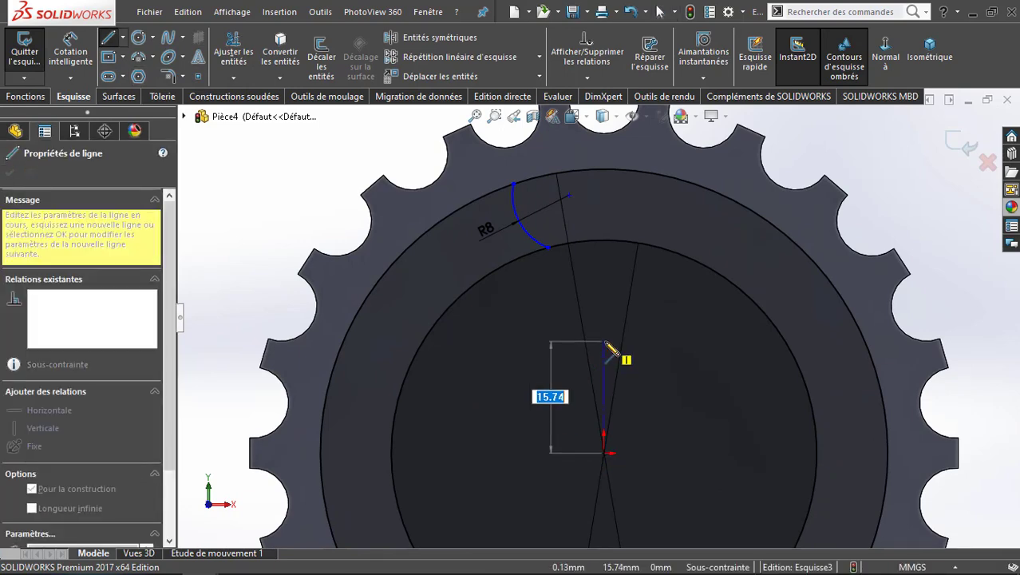
click(604, 342)
key(Escape)
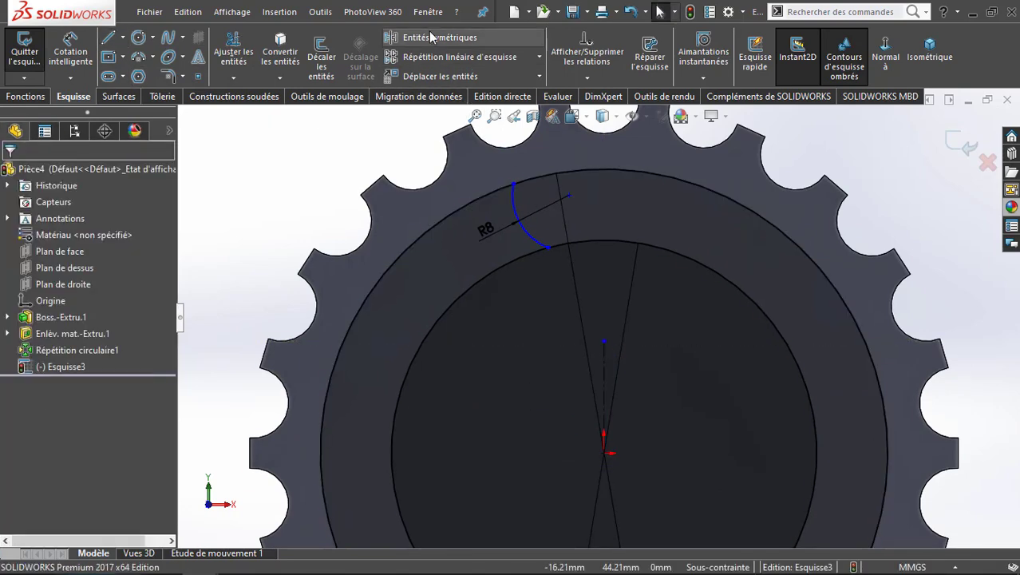
Mirror the R8 arc across the vertical construction line
click(431, 37)
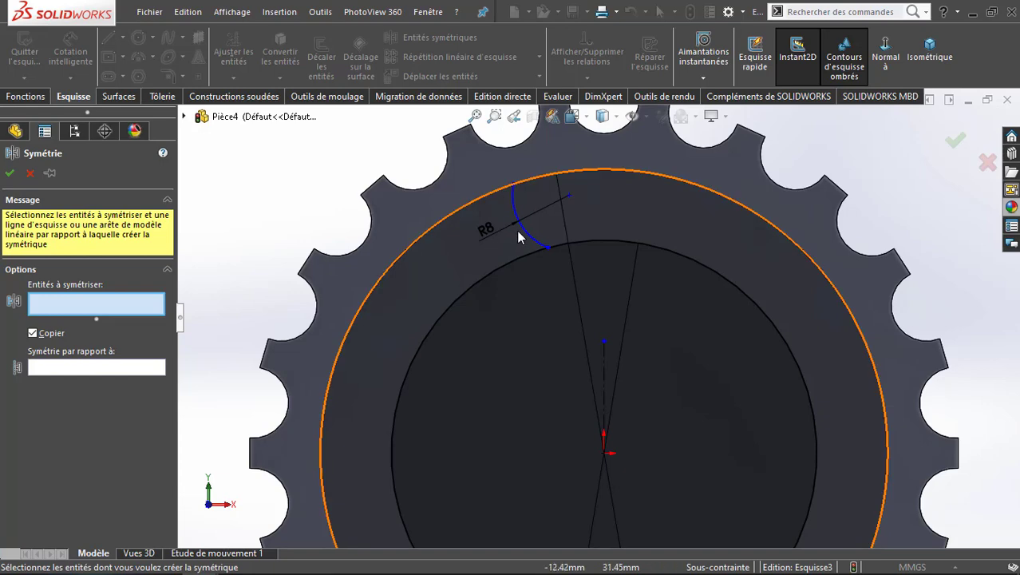
click(545, 244)
click(125, 375)
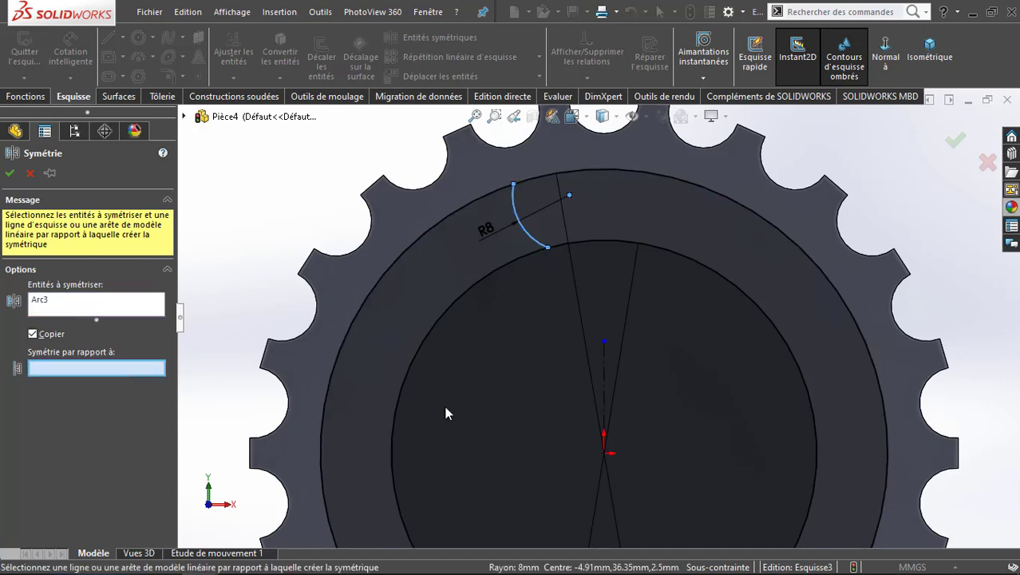
click(606, 388)
right_click(605, 392)
scroll(605, 391, up, 2)
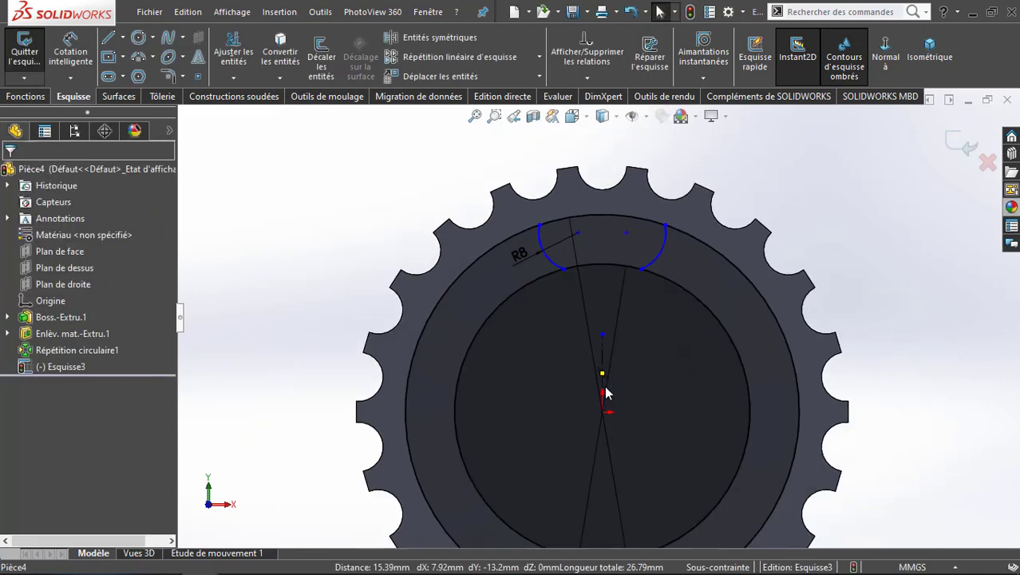
scroll(605, 391, up, 2)
scroll(650, 298, down, 5)
Trim away the outer and inner circle segments outside the slot outline
scroll(575, 286, down, 1)
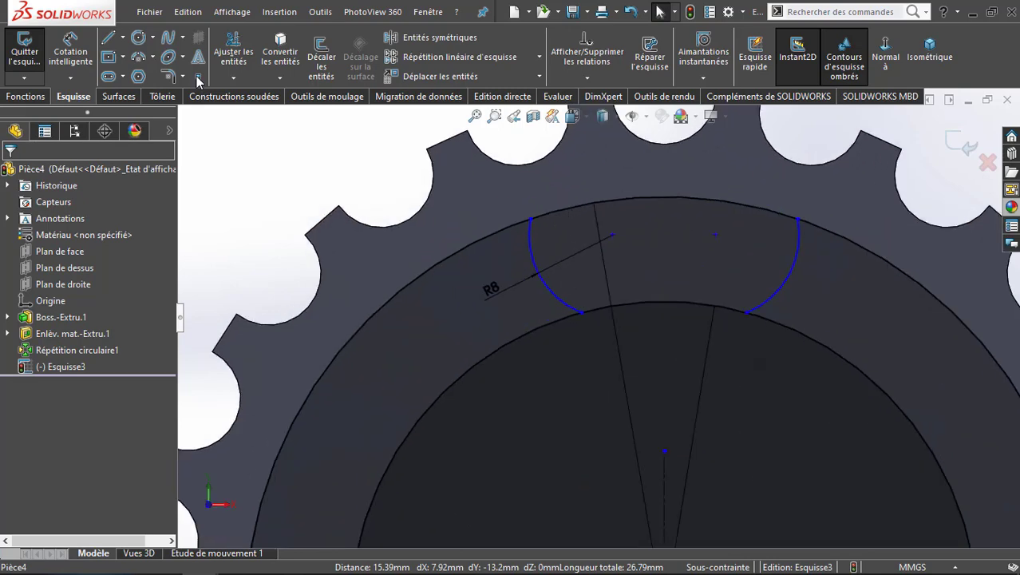
click(233, 50)
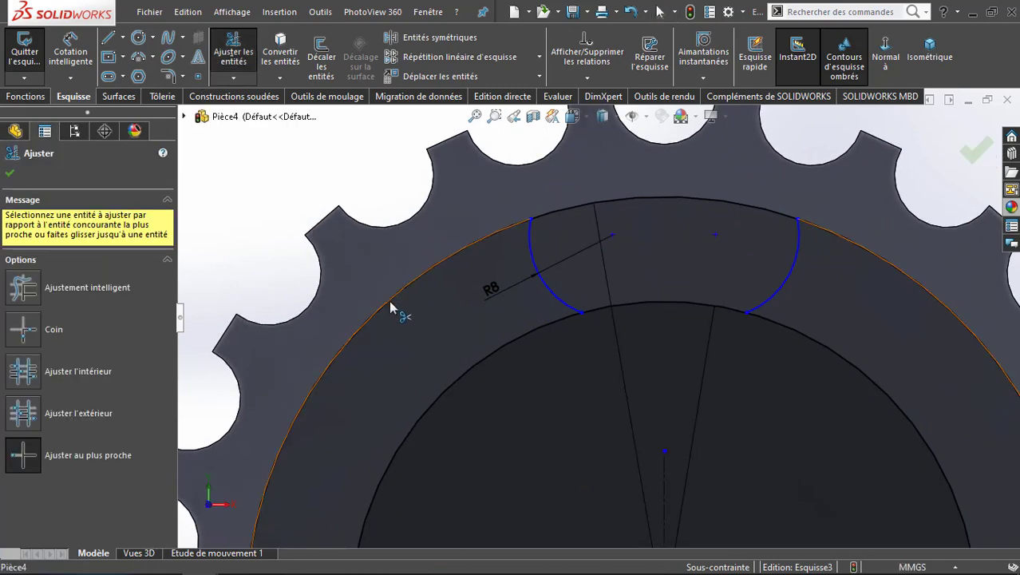
click(391, 307)
click(459, 386)
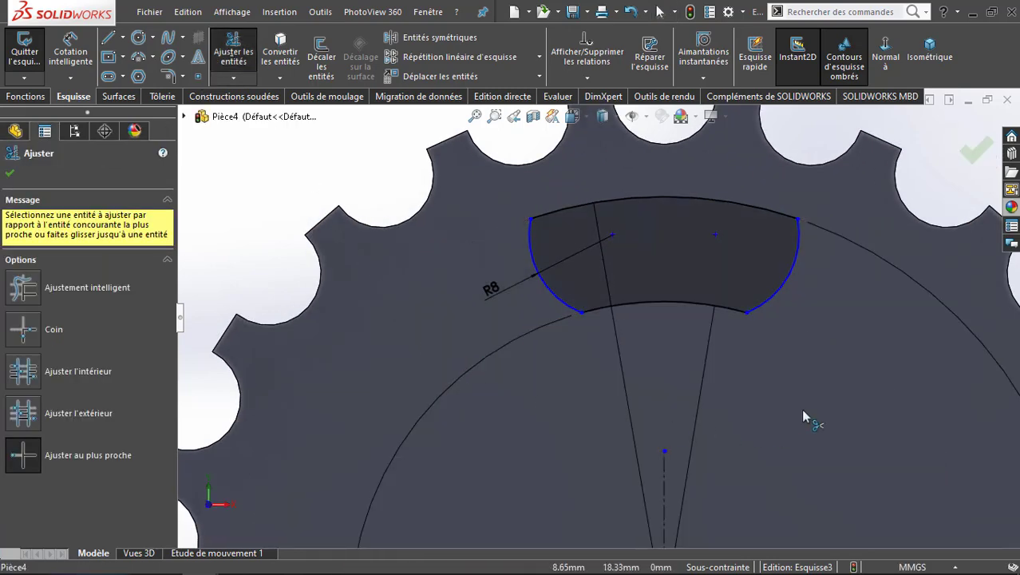
key(Escape)
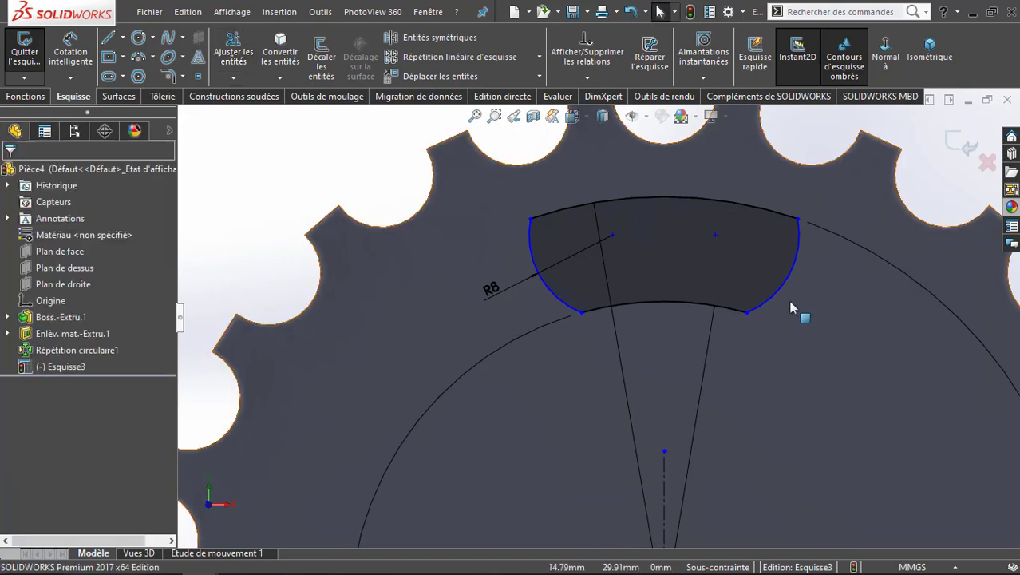
scroll(599, 326, up, 2)
Start the Arc tool, cancel it, and zoom to review the closed slot profile
click(140, 60)
scroll(621, 340, up, 2)
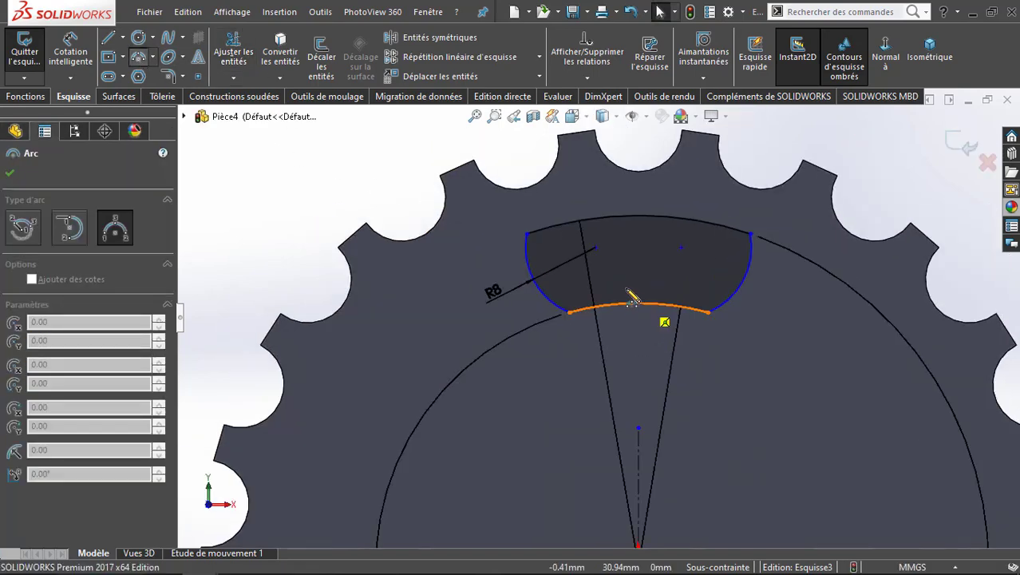
scroll(558, 263, up, 3)
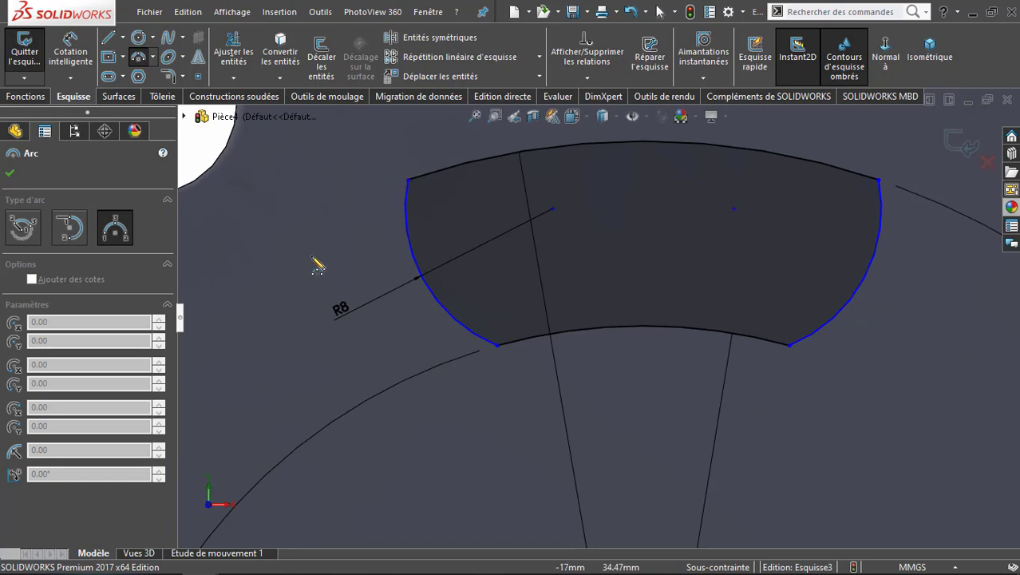
key(Escape)
scroll(867, 470, down, 5)
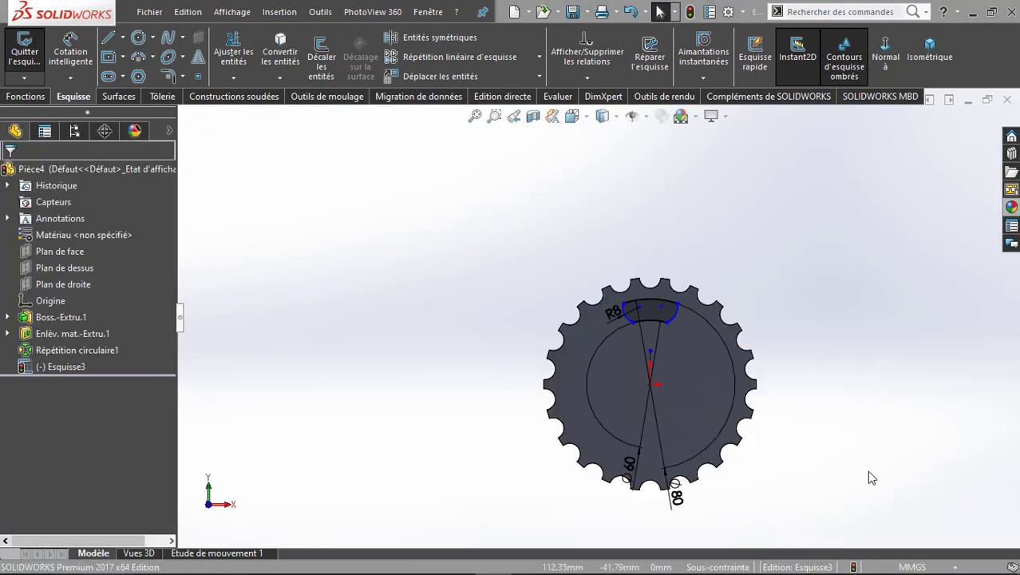
scroll(624, 318, up, 1)
scroll(636, 317, up, 2)
scroll(636, 316, up, 2)
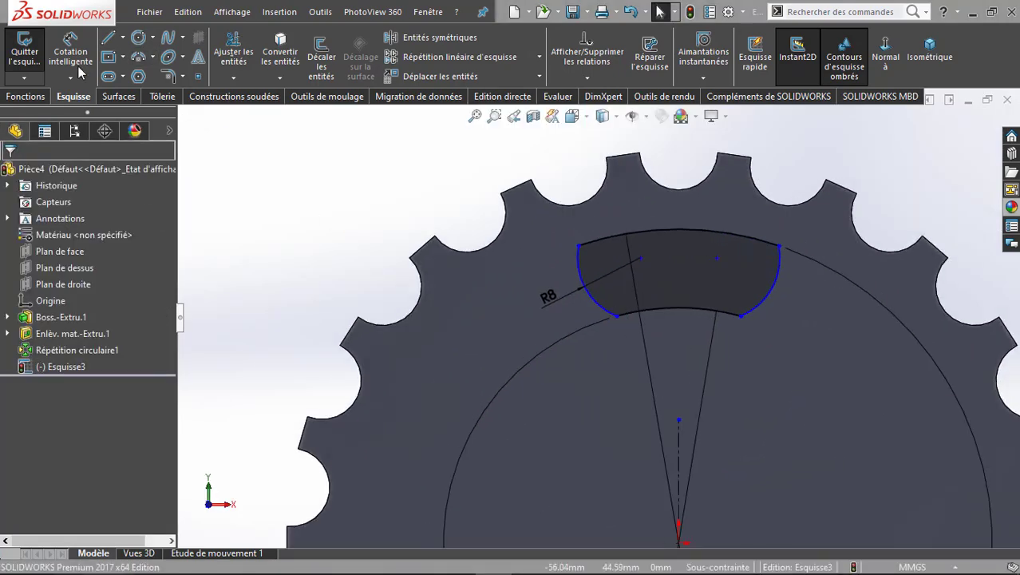
Start a 2 mm sketch fillet and round the slot's upper-left corner
click(171, 77)
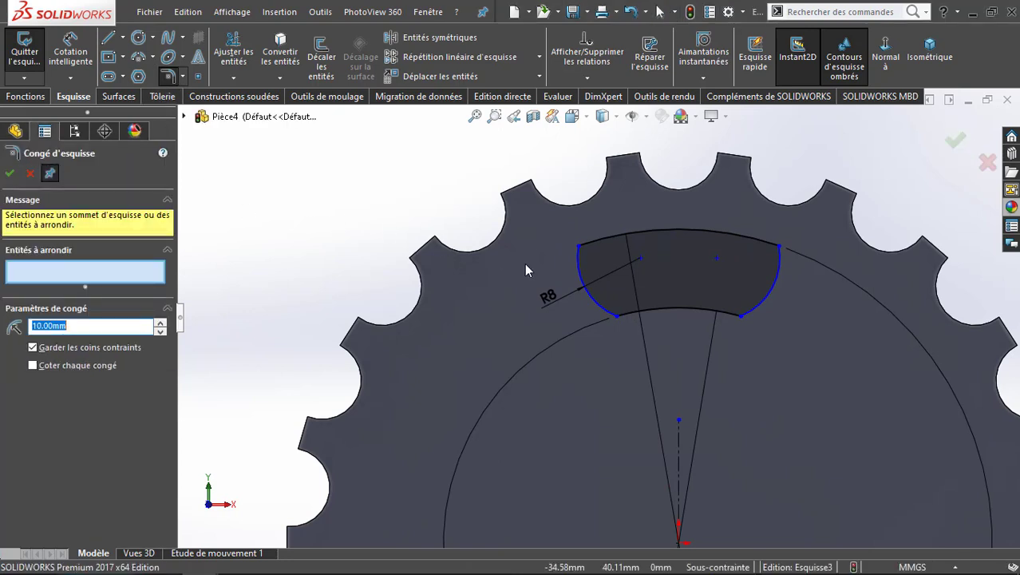
click(576, 252)
text(1)
click(578, 247)
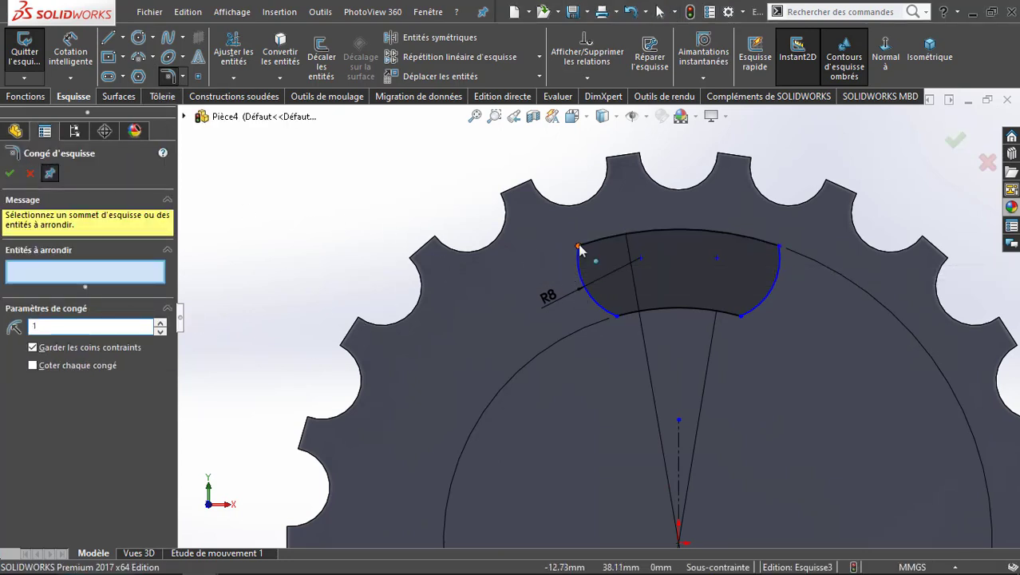
click(578, 247)
scroll(578, 249, up, 2)
scroll(580, 256, up, 2)
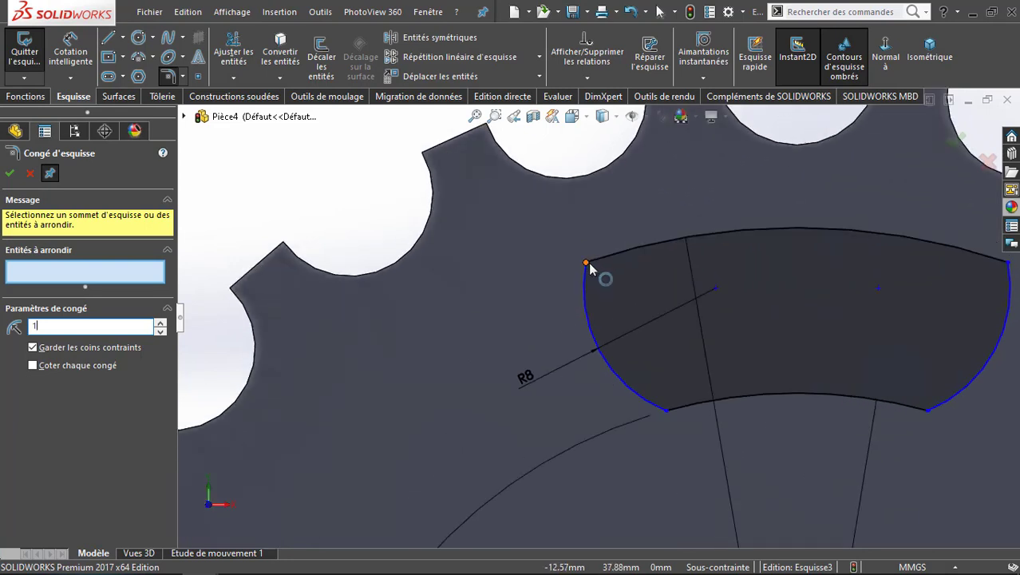
click(587, 264)
click(588, 266)
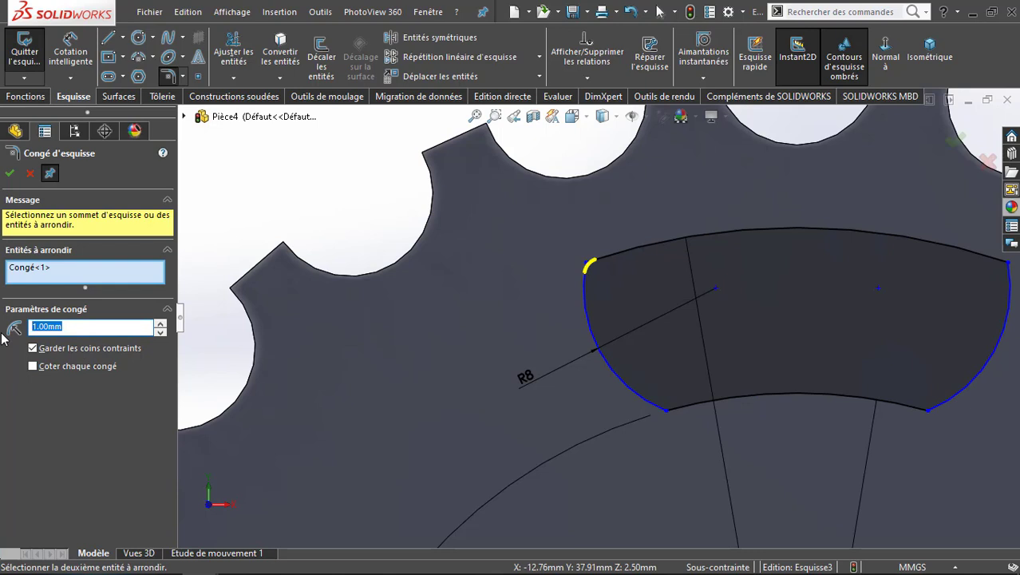
Round the lower-left, lower-right and upper-right slot corners at 2 mm and apply the fillets
click(668, 415)
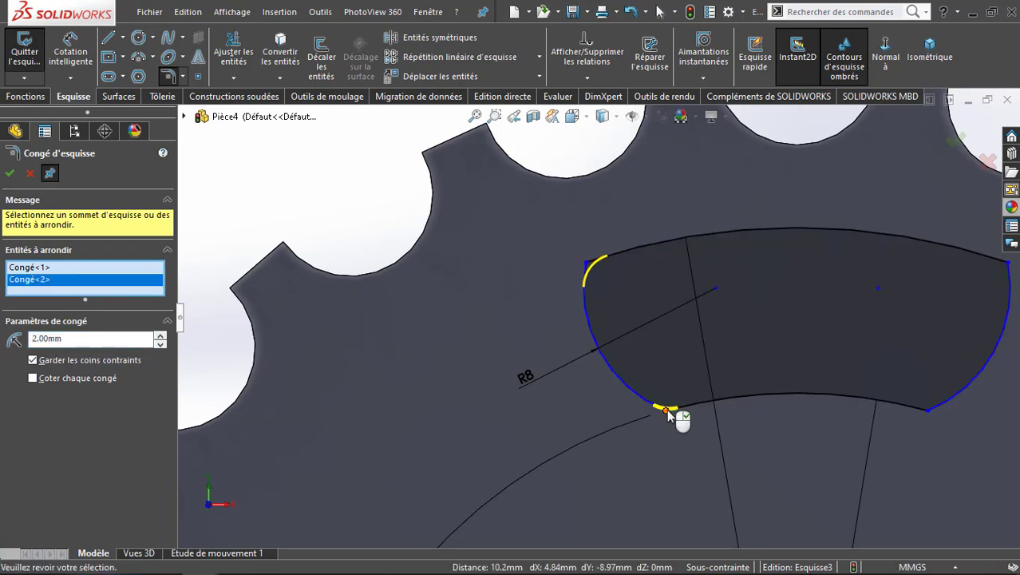
click(927, 411)
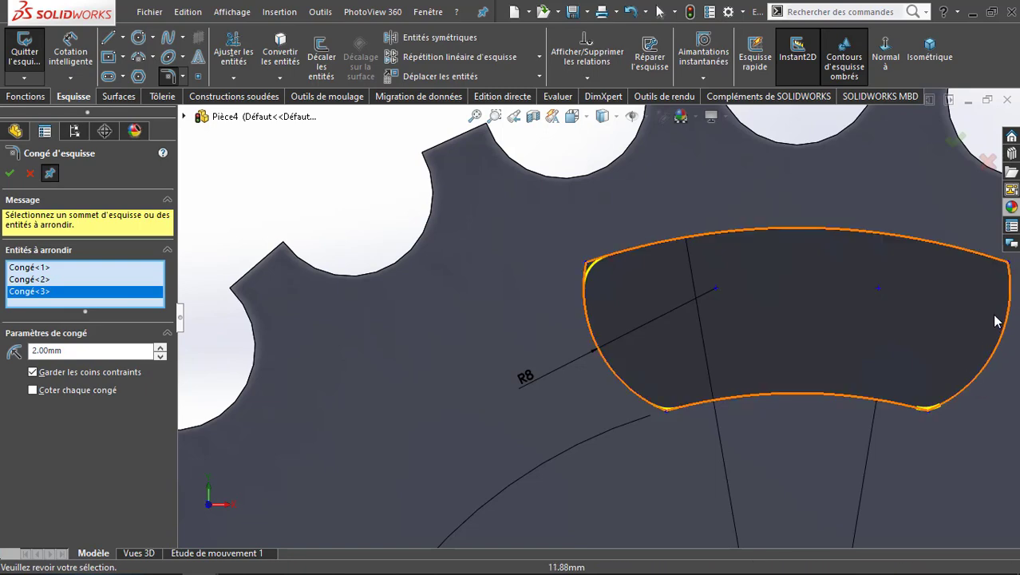
click(1010, 263)
key(Return)
scroll(833, 363, up, 3)
scroll(599, 322, up, 1)
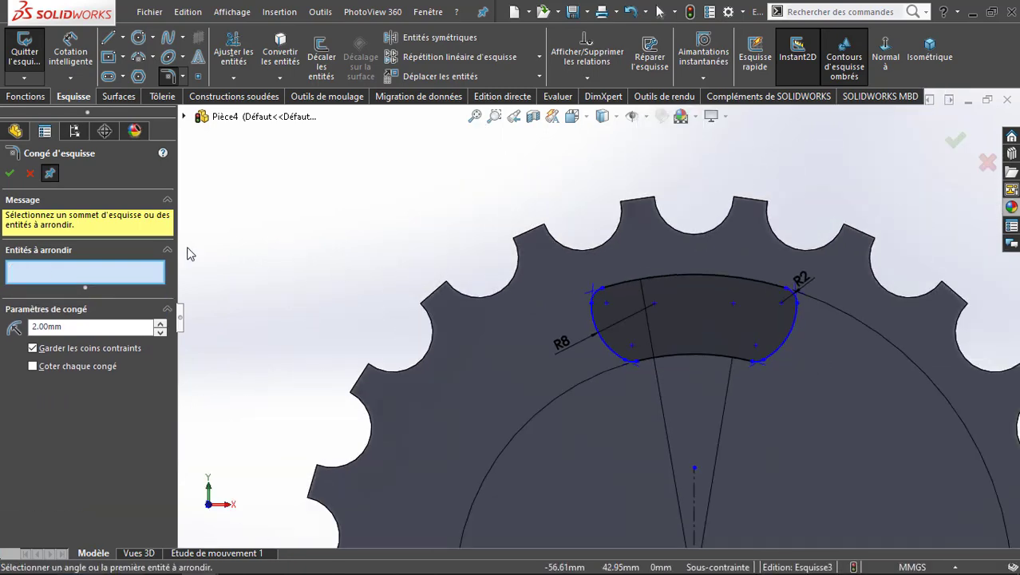
click(8, 175)
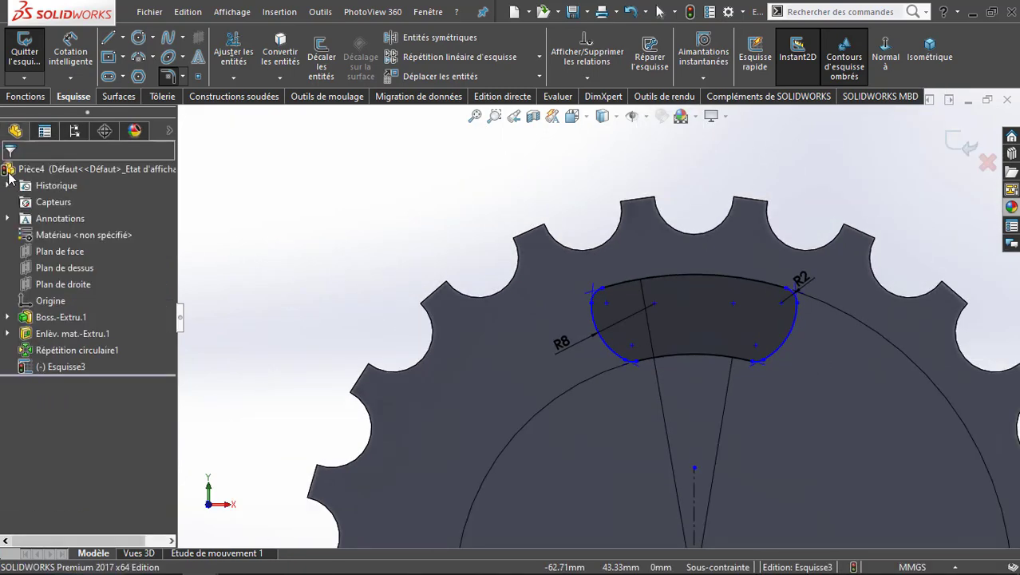
Cut the filleted slot profile into the gear as a 5 mm blind extruded cut
click(26, 96)
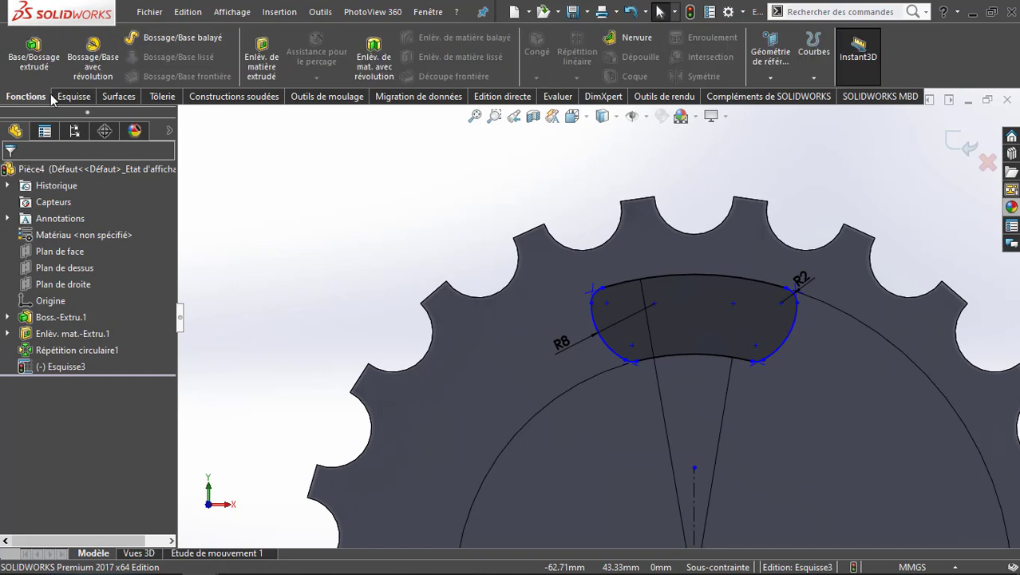
click(262, 50)
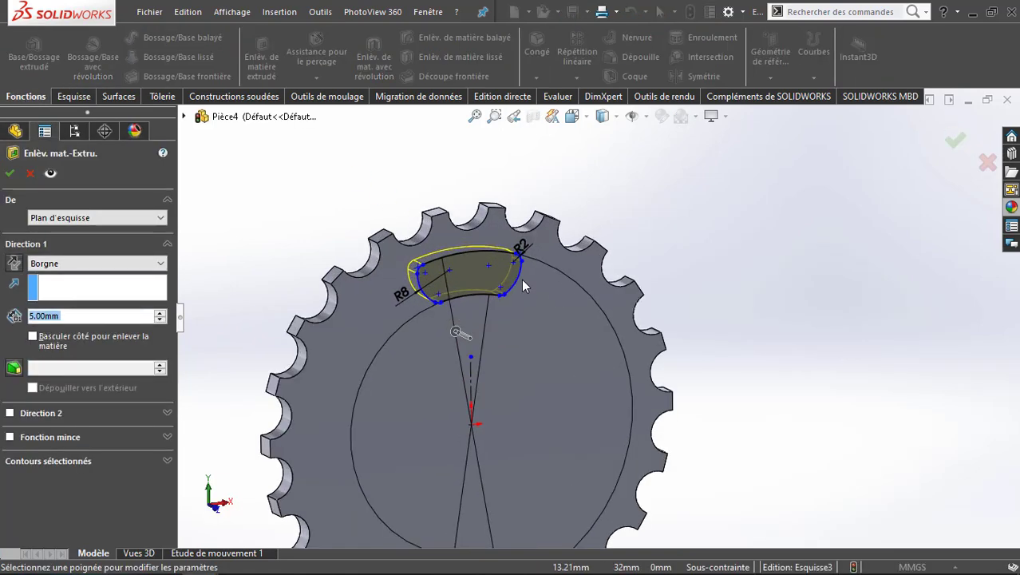
middle_drag(523, 286, 362, 358)
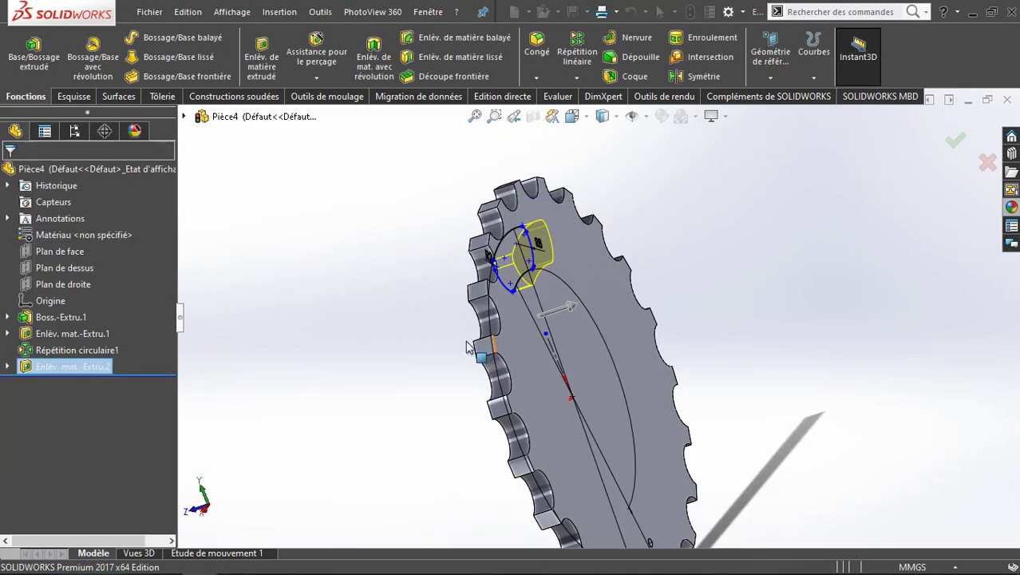
mouse_move(639, 266)
middle_down()
mouse_move(736, 255)
mouse_move(731, 305)
middle_up()
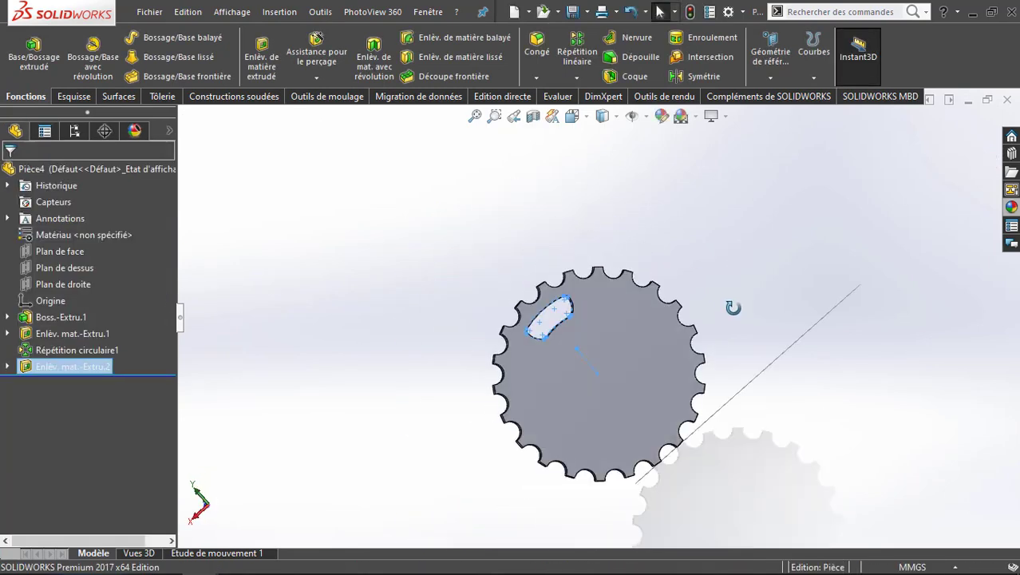
Circular-pattern the slot cut about the gear face axis with 6 instances over 360°
click(570, 78)
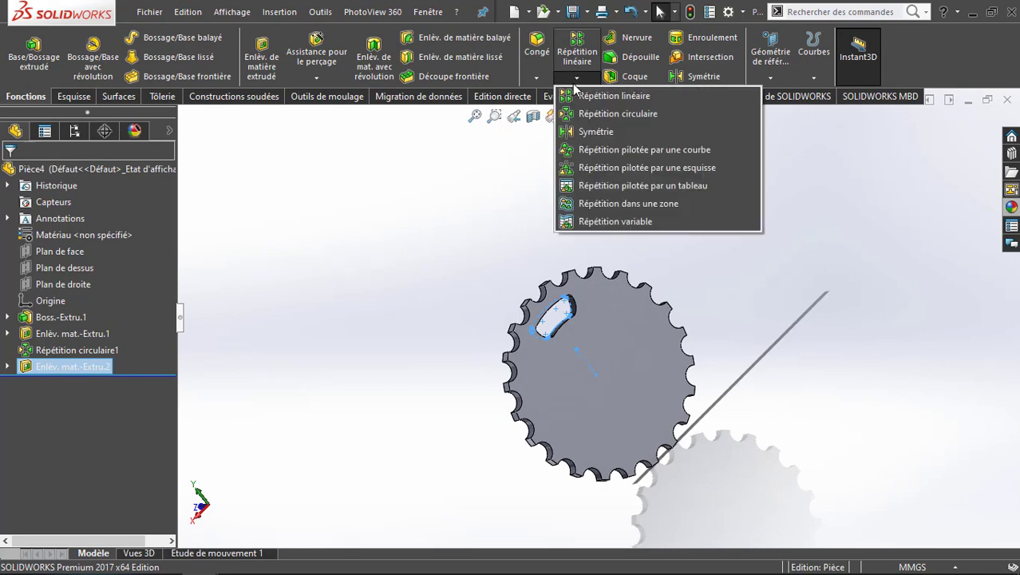
click(607, 110)
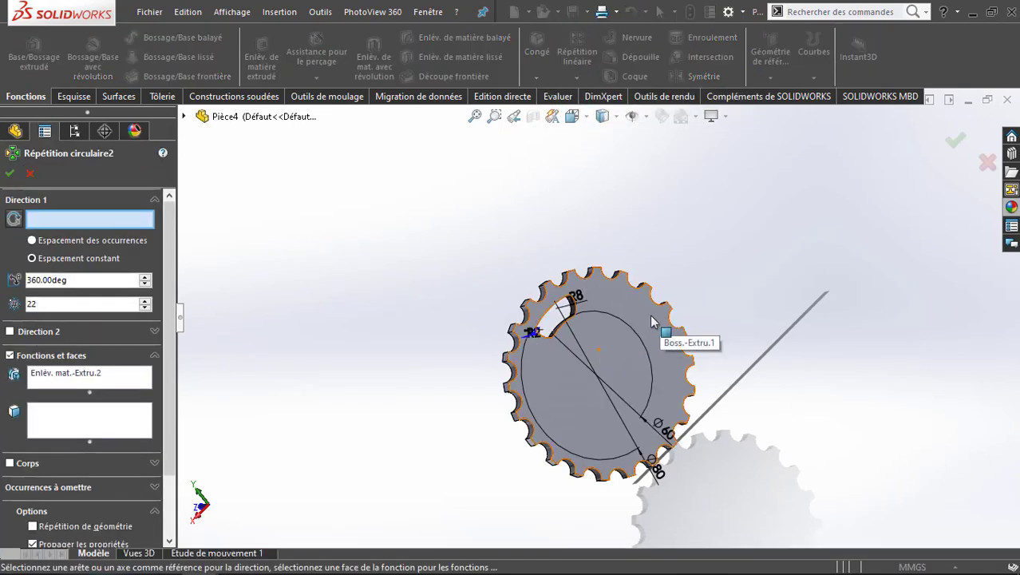
click(635, 341)
scroll(635, 341, down, 3)
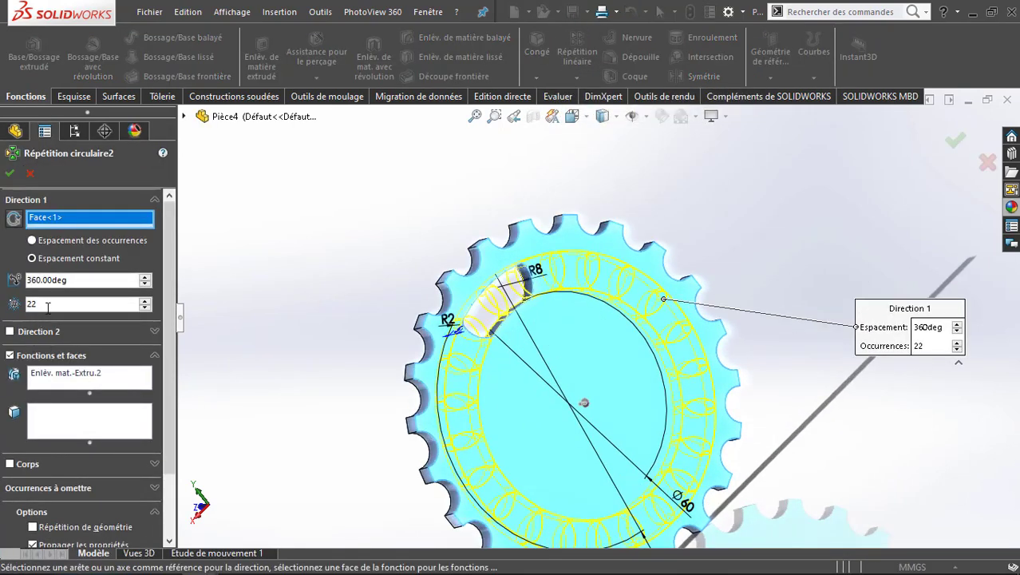
text(6)
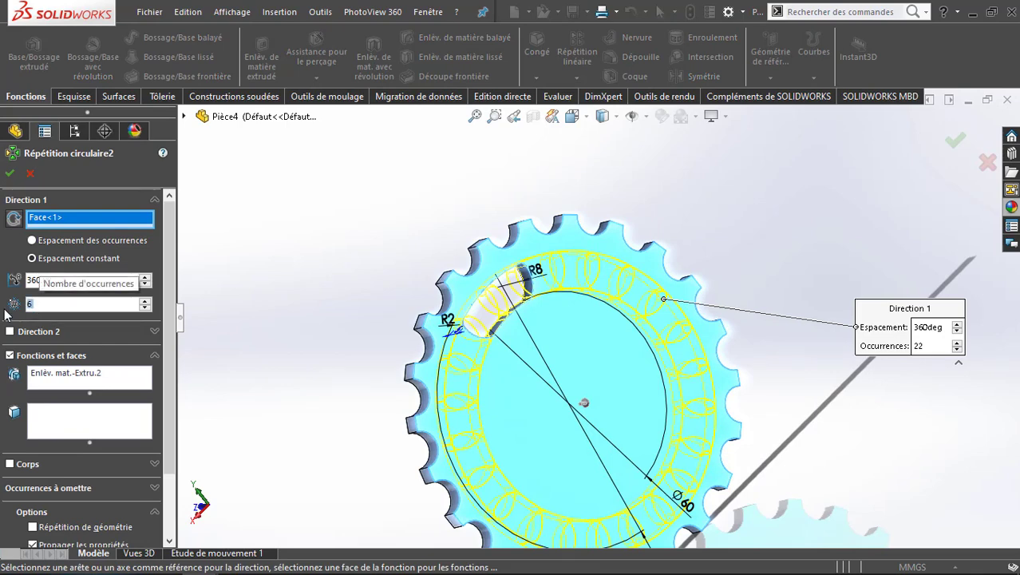
click(9, 174)
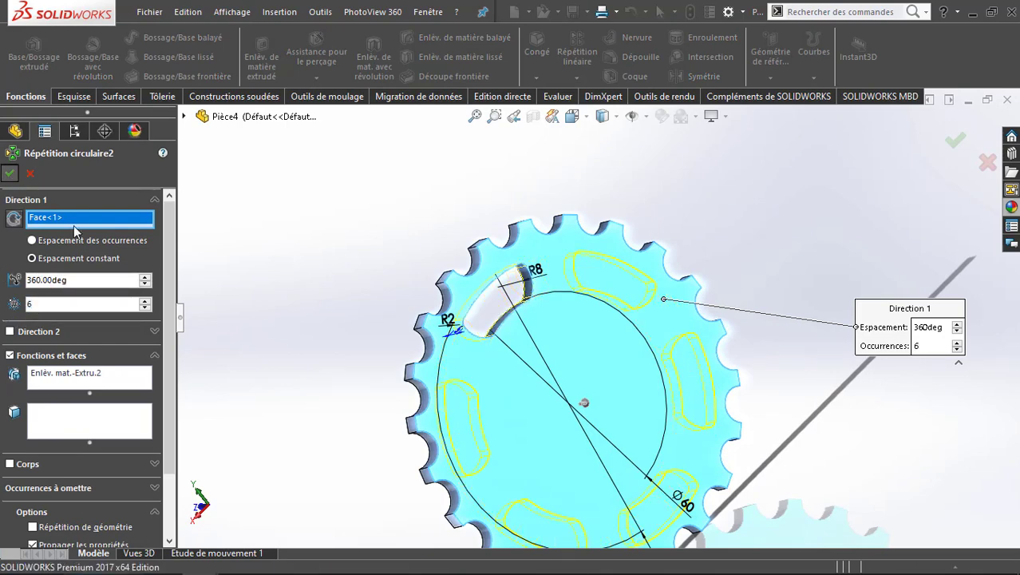
scroll(669, 419, up, 3)
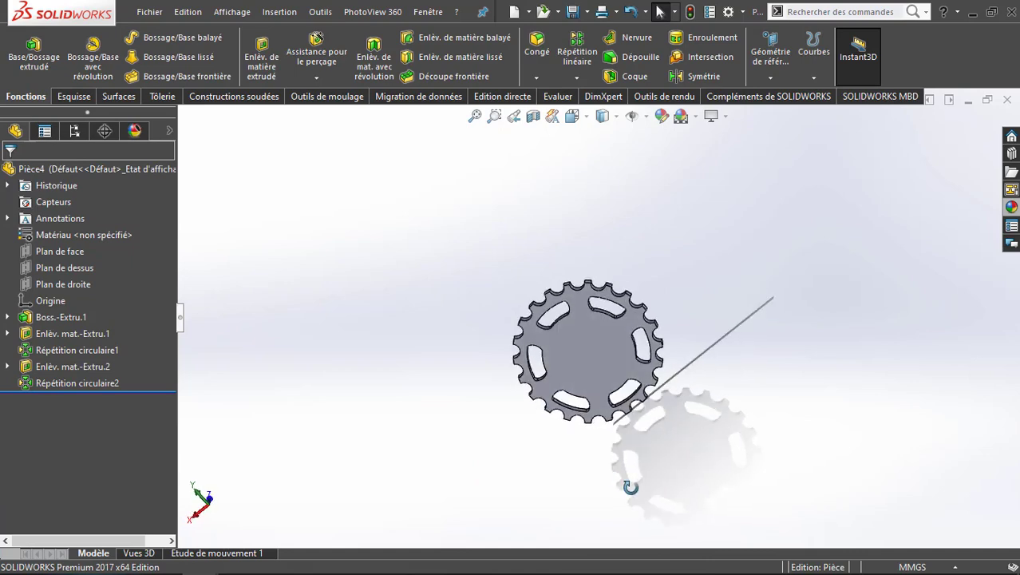
Start a new sketch on the chainring's front face
click(586, 347)
click(651, 297)
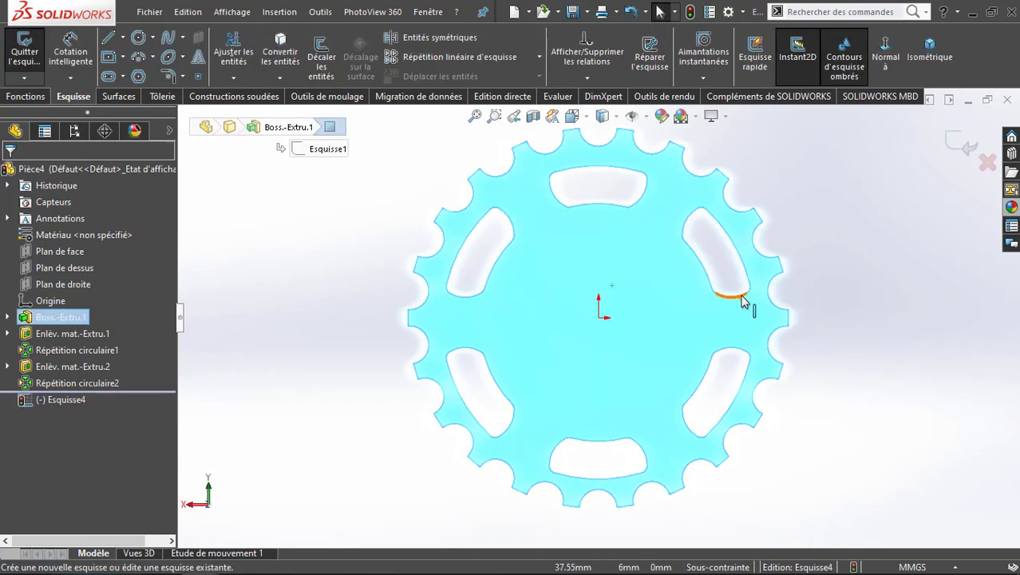
click(272, 239)
Draw a circle centred on the origin and set its diameter to 50 mm
click(137, 39)
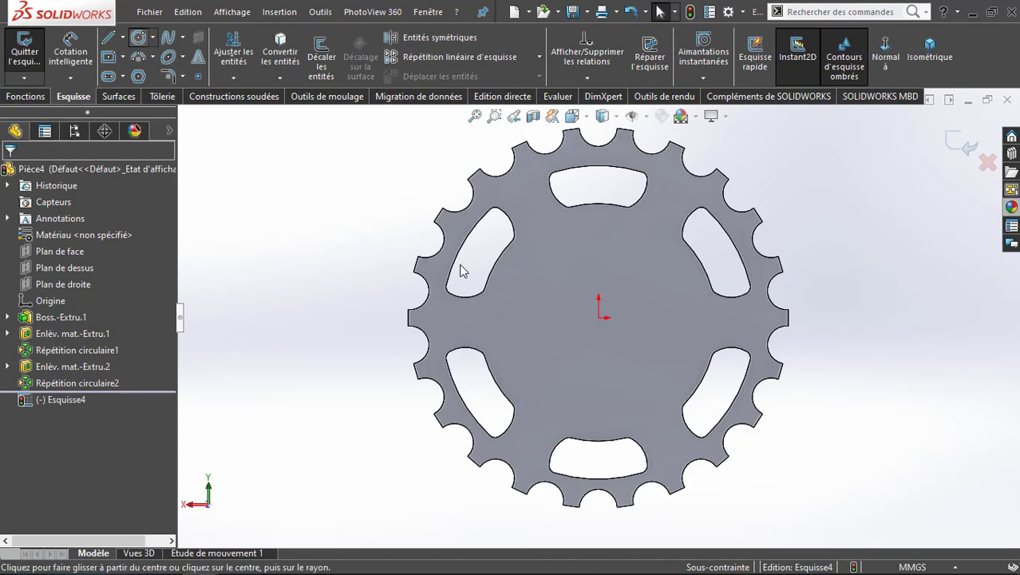
click(600, 318)
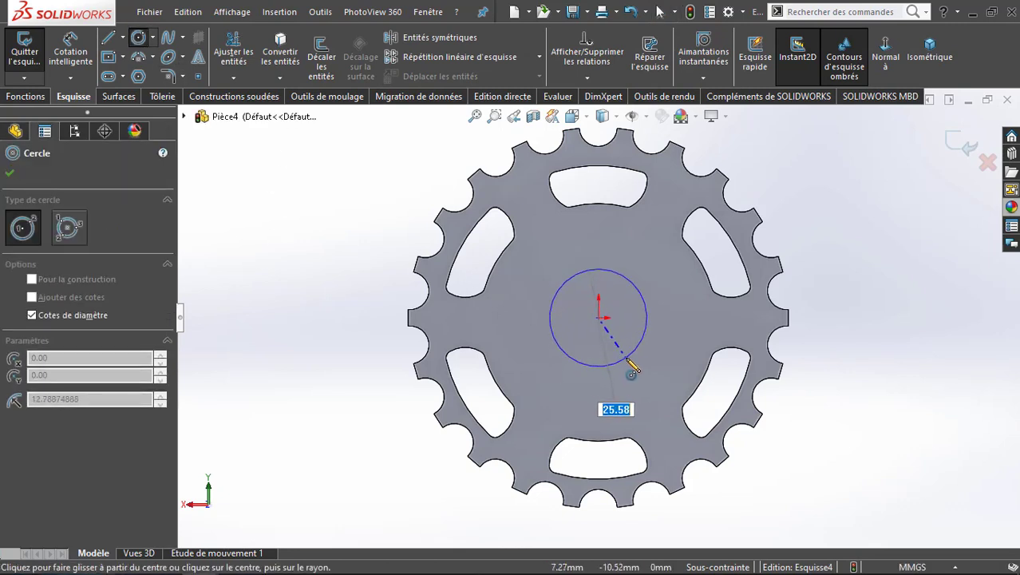
key(Return)
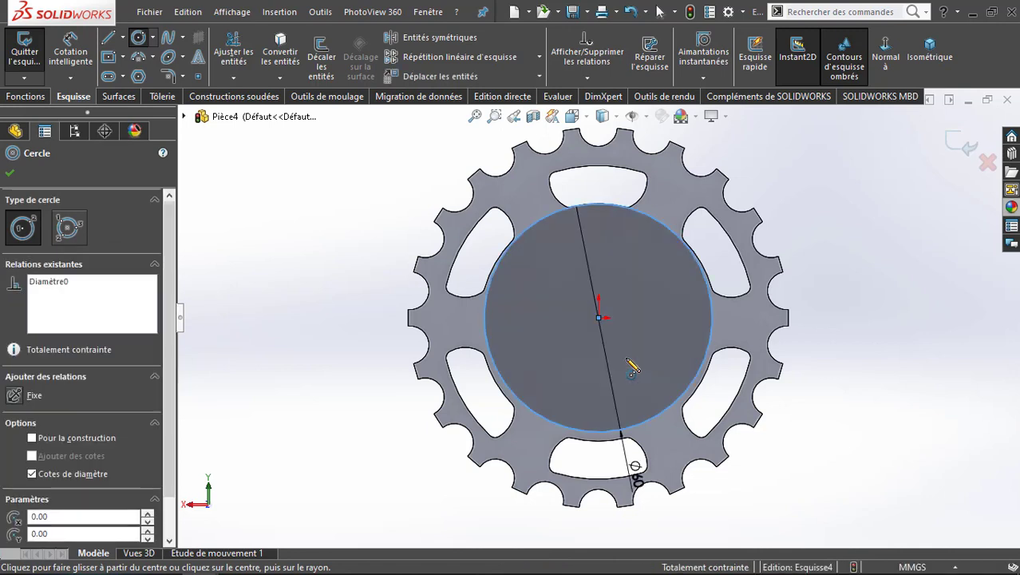
key(Escape)
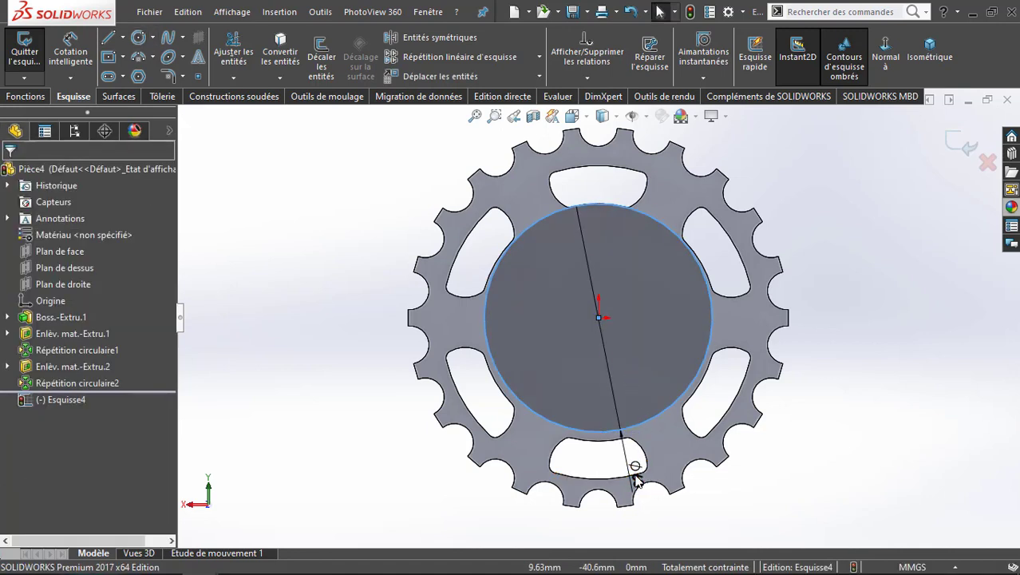
double_click(636, 479)
text(50)
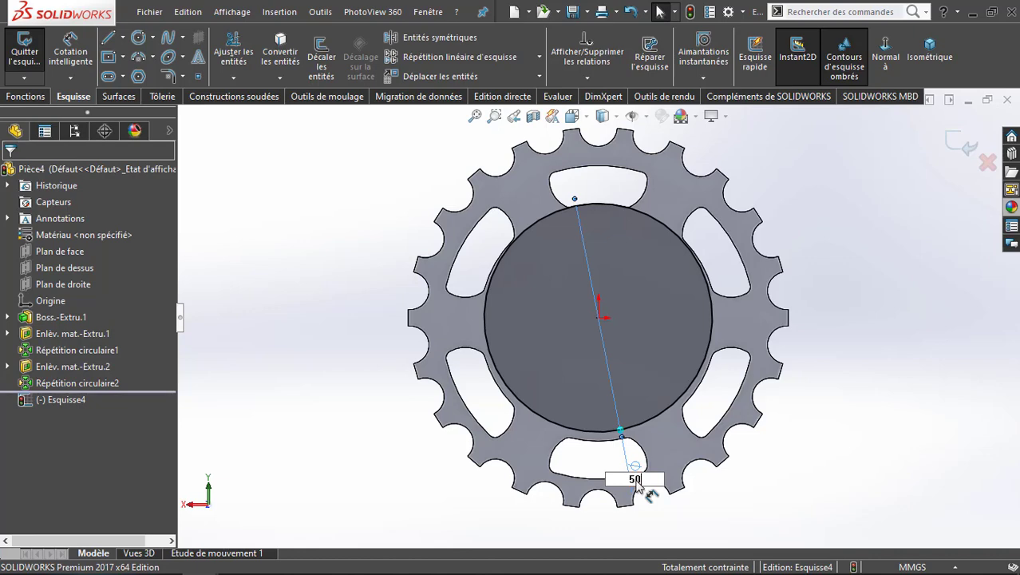
key(Return)
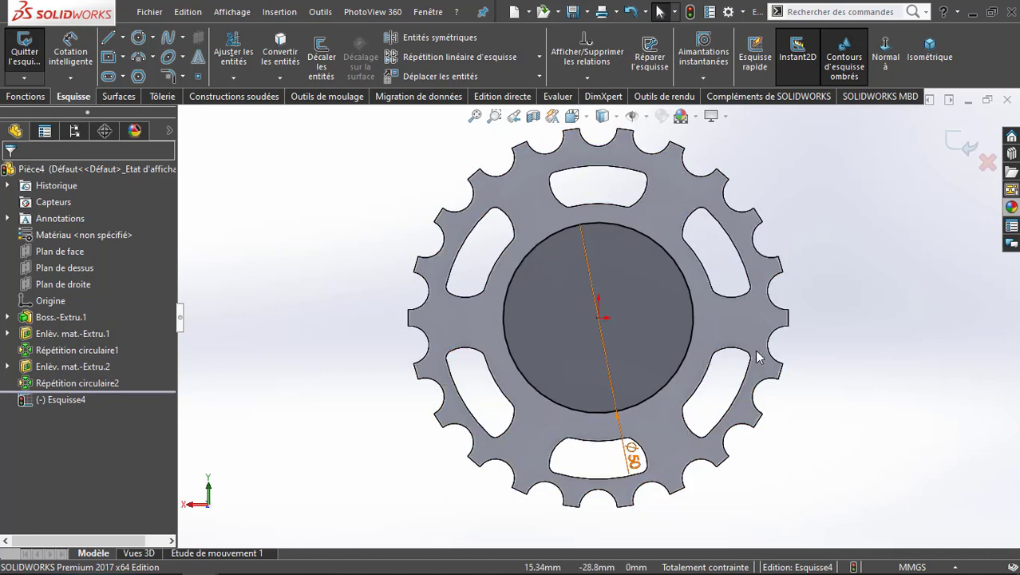
Extrude the 50 mm circle 2 mm from the chainring face as a boss
click(952, 144)
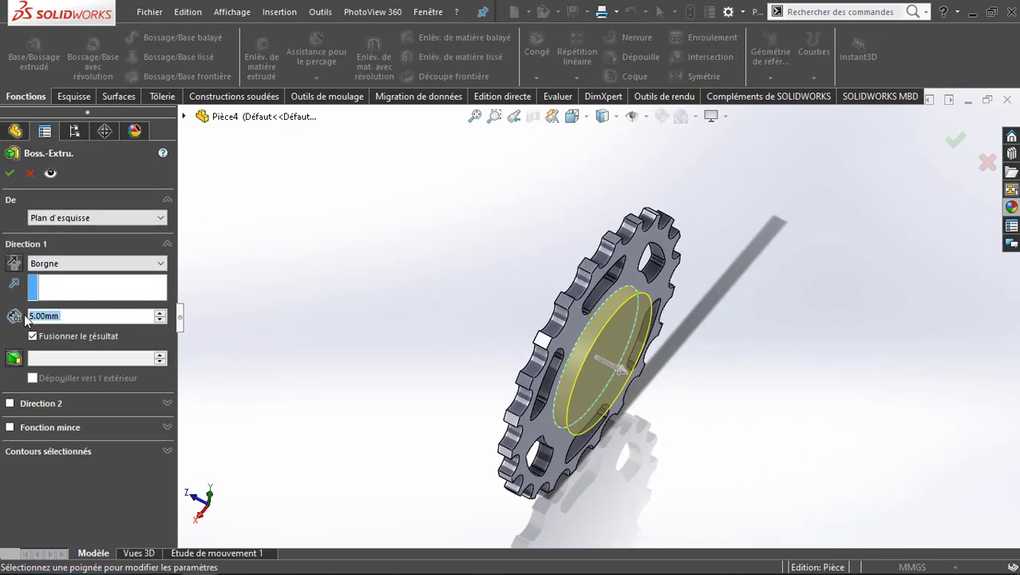
text(2)
key(Return)
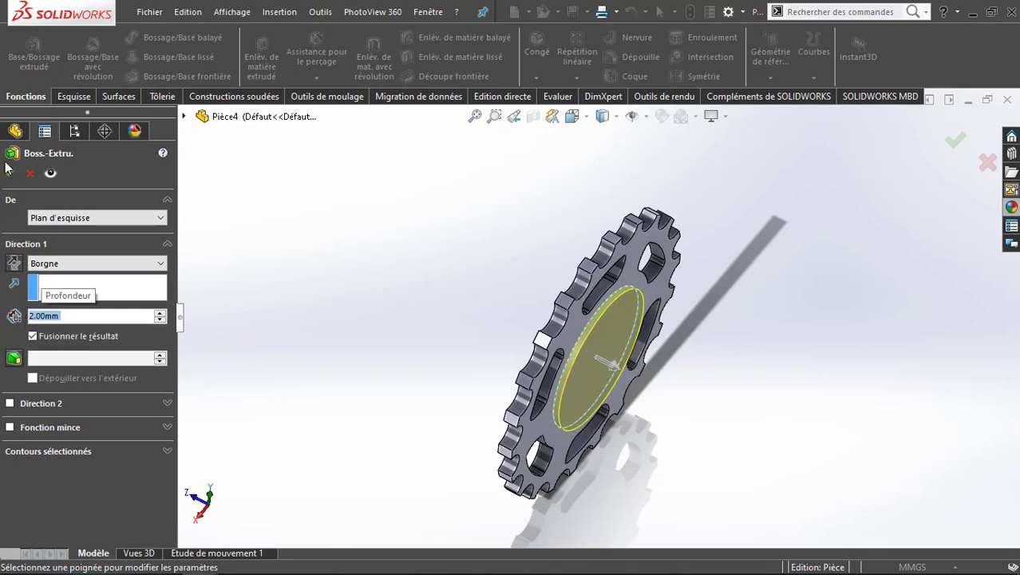
click(10, 170)
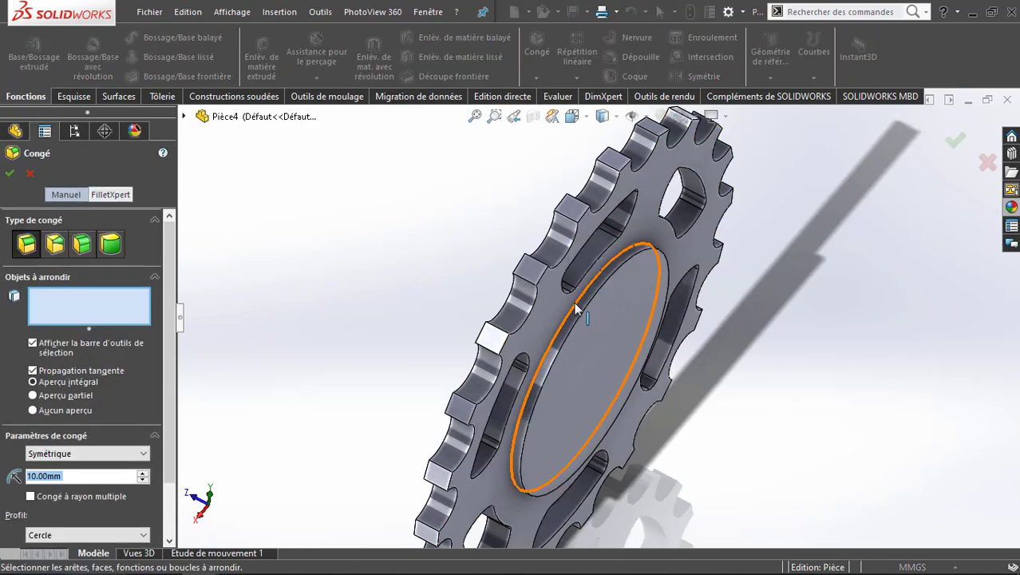
Round one circular edge of the boss with a 1 mm fillet
click(574, 301)
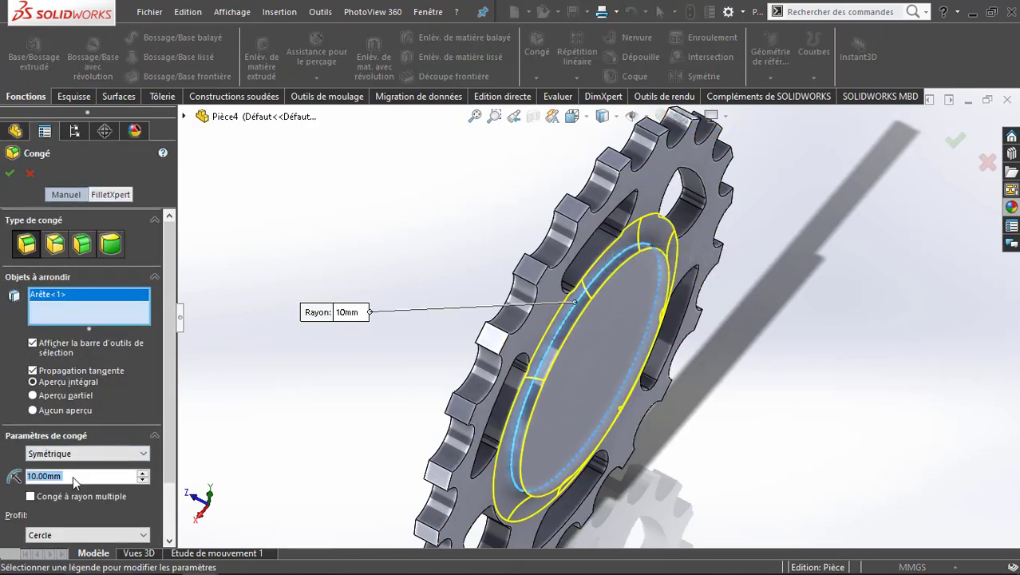
text(1)
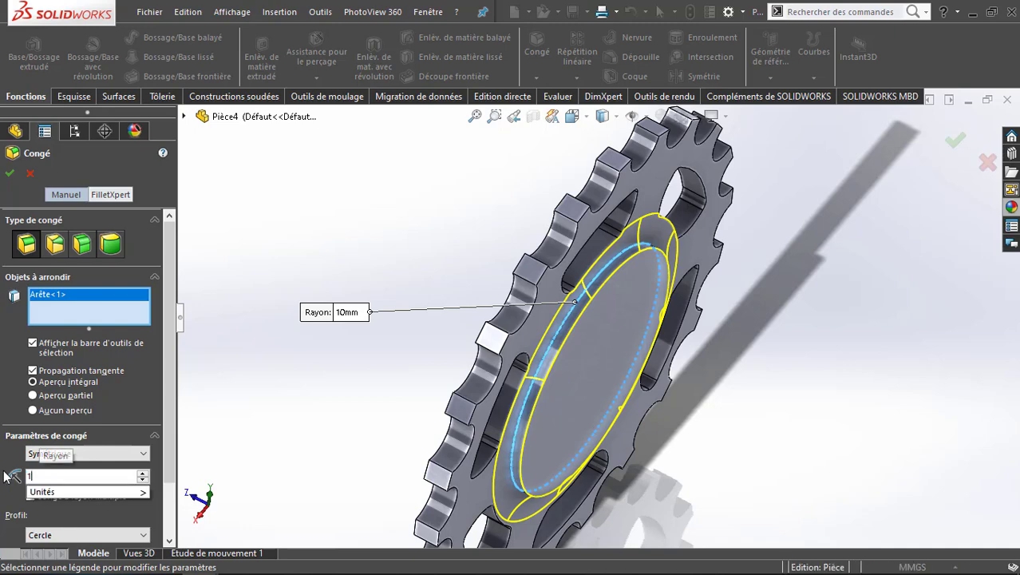
key(Return)
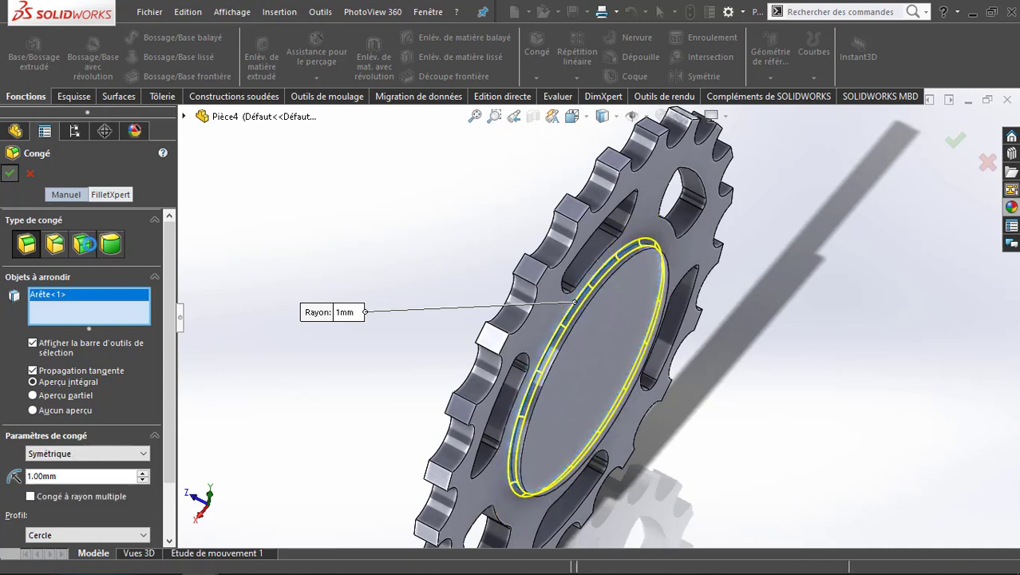
click(10, 174)
middle_drag(687, 383, 827, 456)
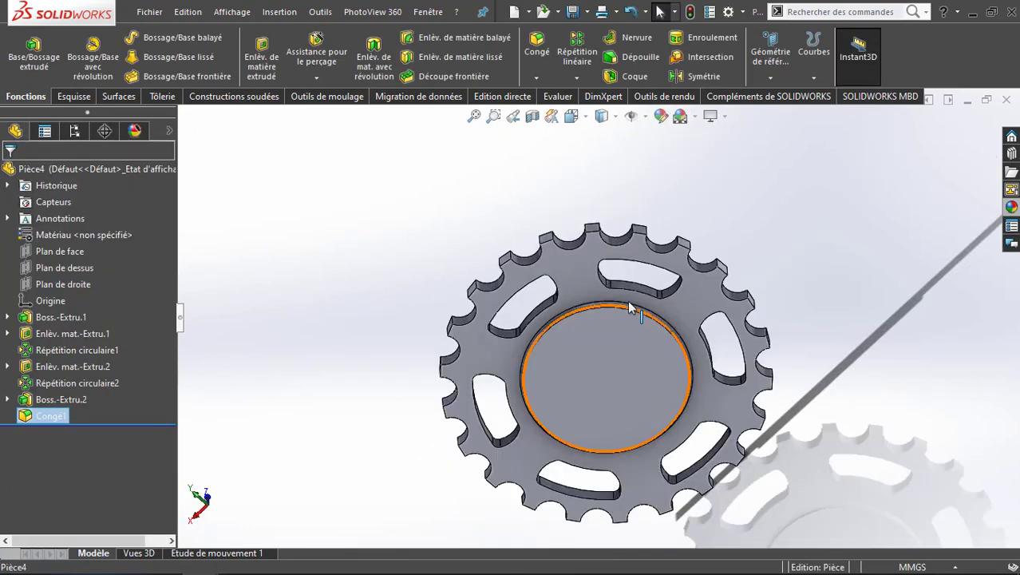
scroll(627, 300, down, 5)
middle_drag(631, 349, 616, 377)
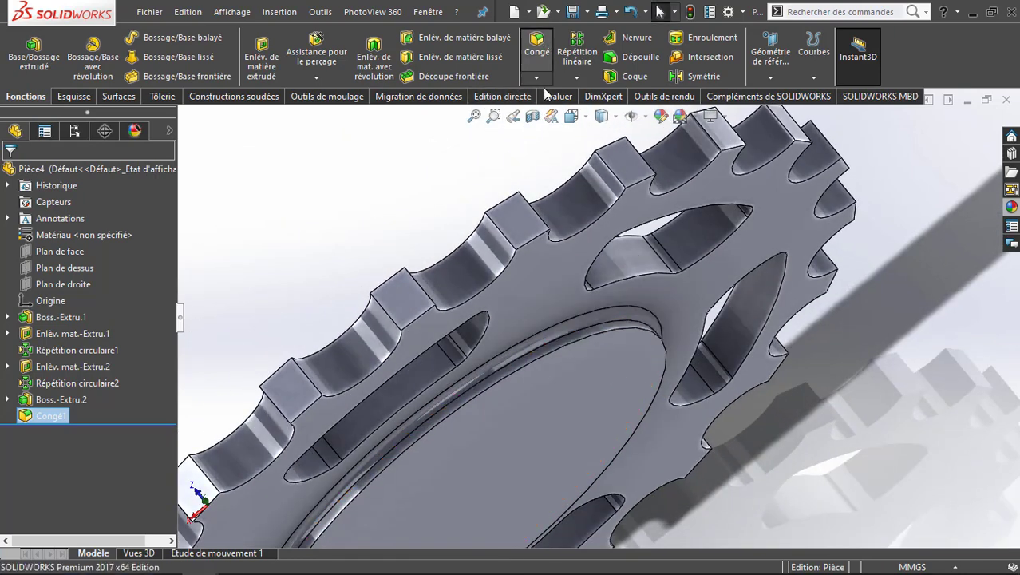
Add a 0.5 mm fillet to the boss's other circular edge
click(537, 360)
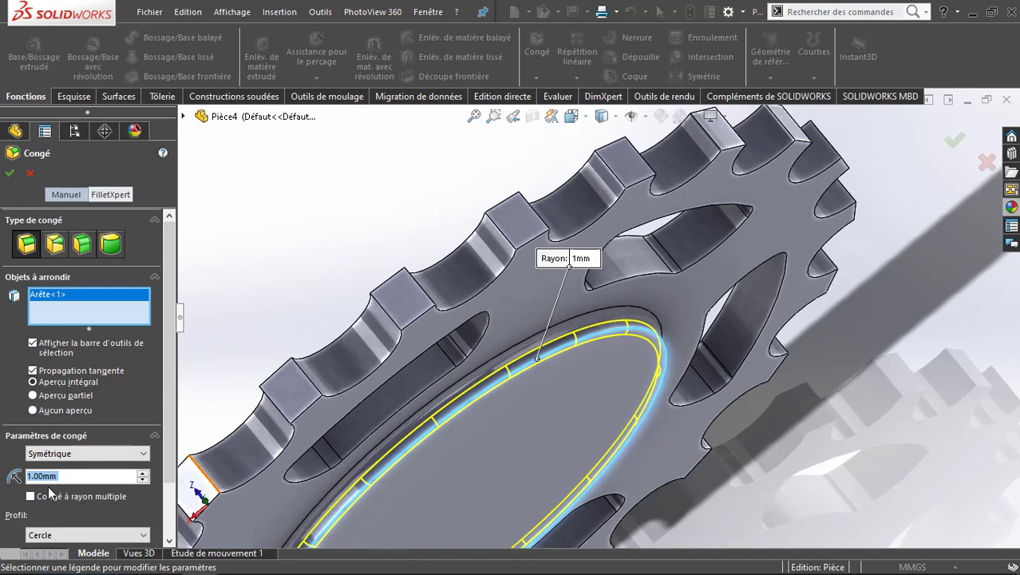
text(0.5)
key(Return)
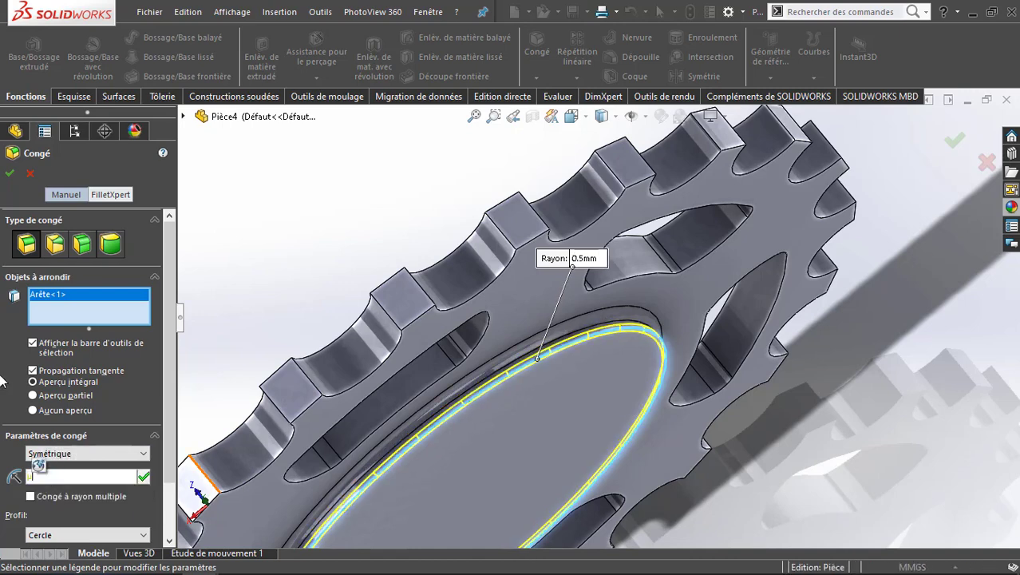
text(µ)
key(Return)
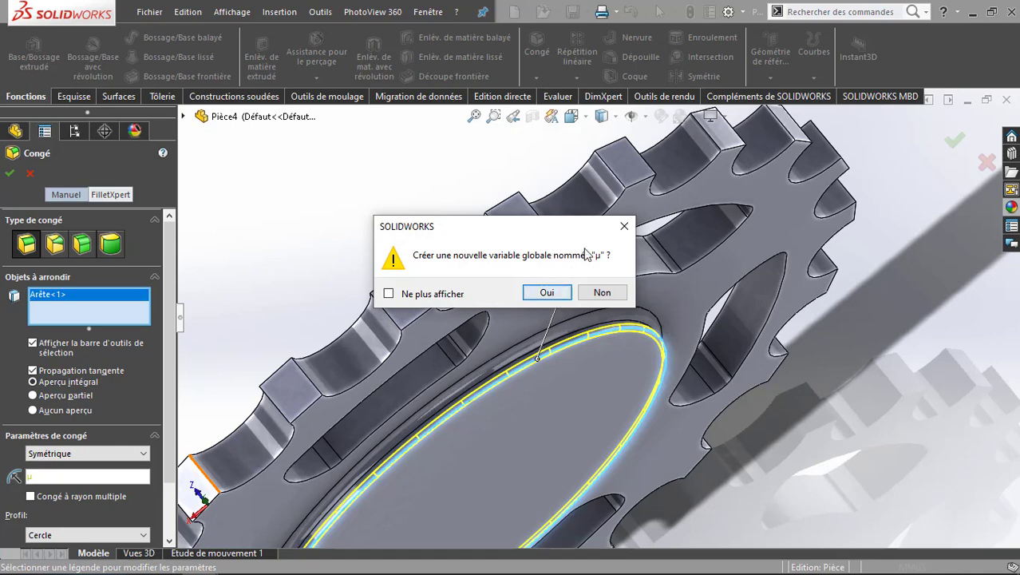
click(623, 228)
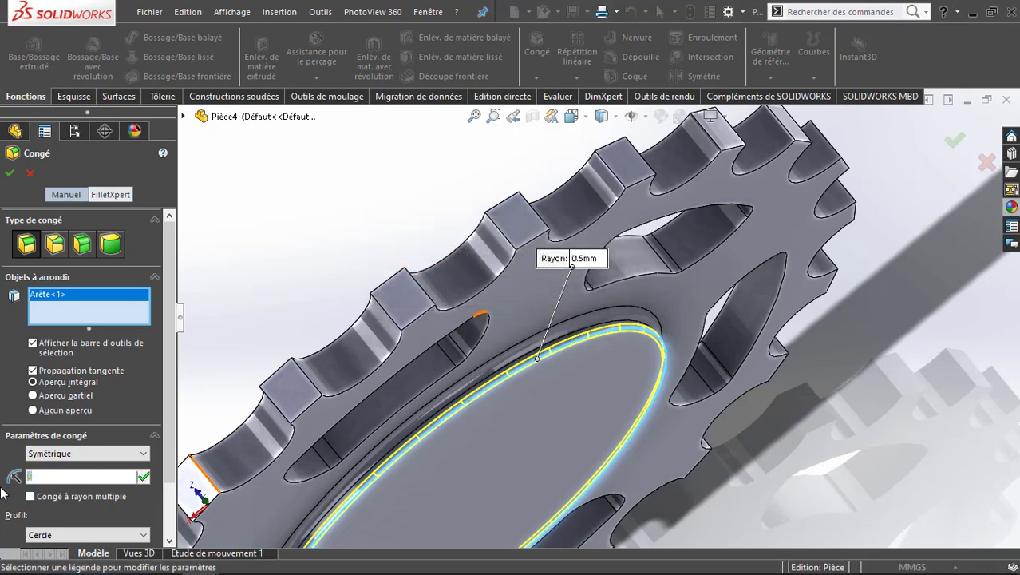
text(0.5)
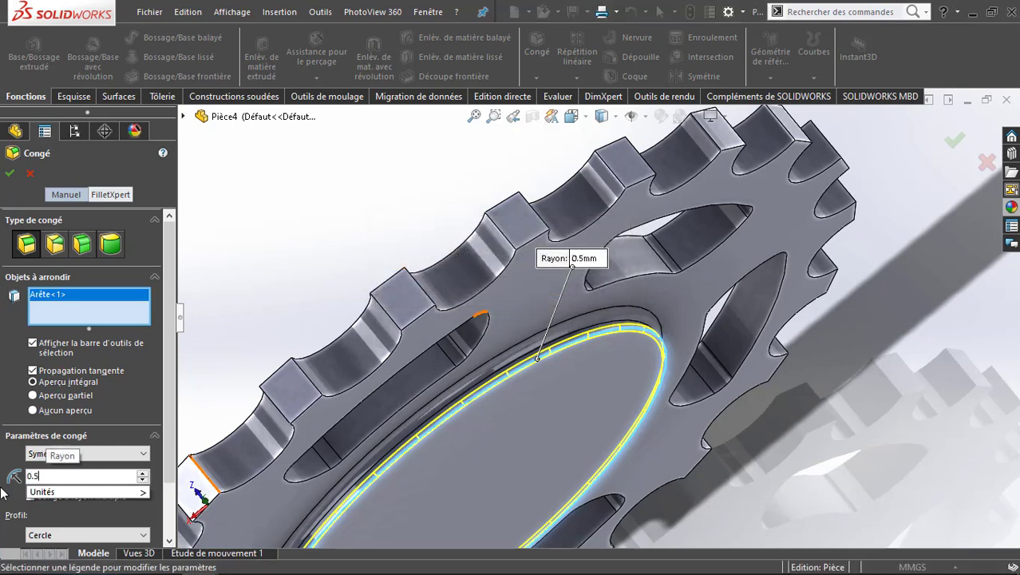
key(Return)
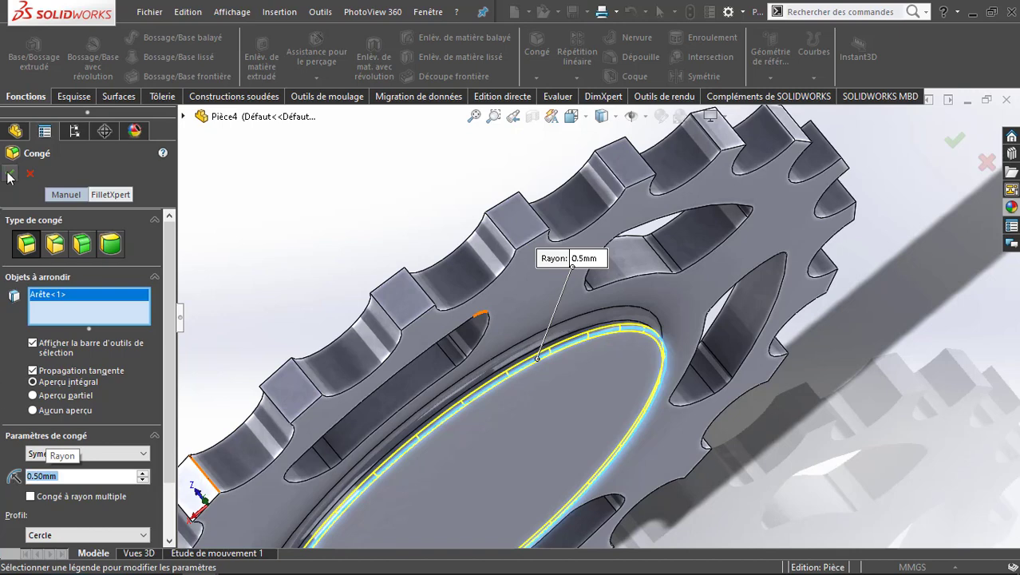
click(10, 174)
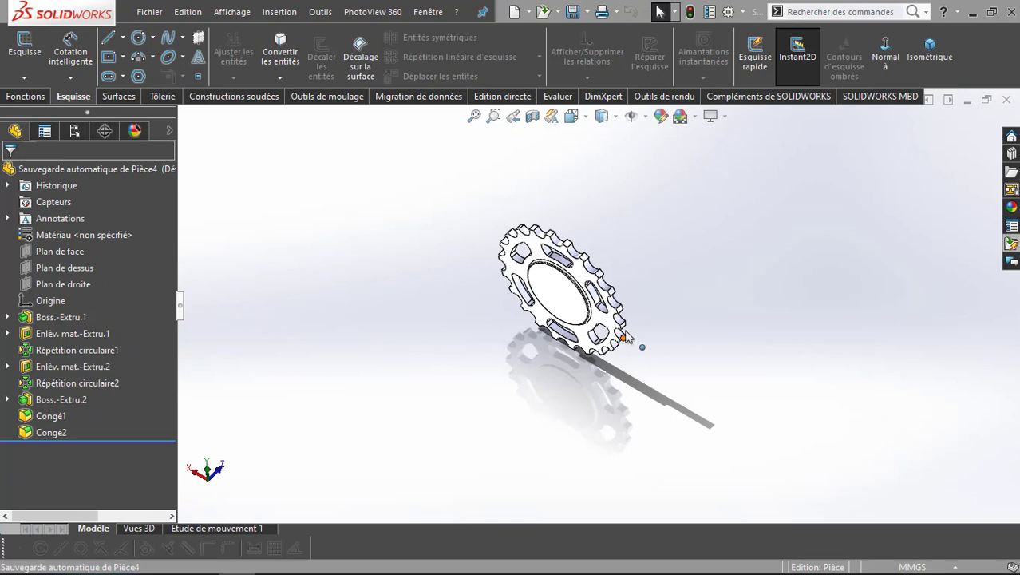
Start a new fillet feature from the Features tools
mouse_move(706, 266)
middle_down()
mouse_move(510, 298)
mouse_move(633, 272)
middle_up()
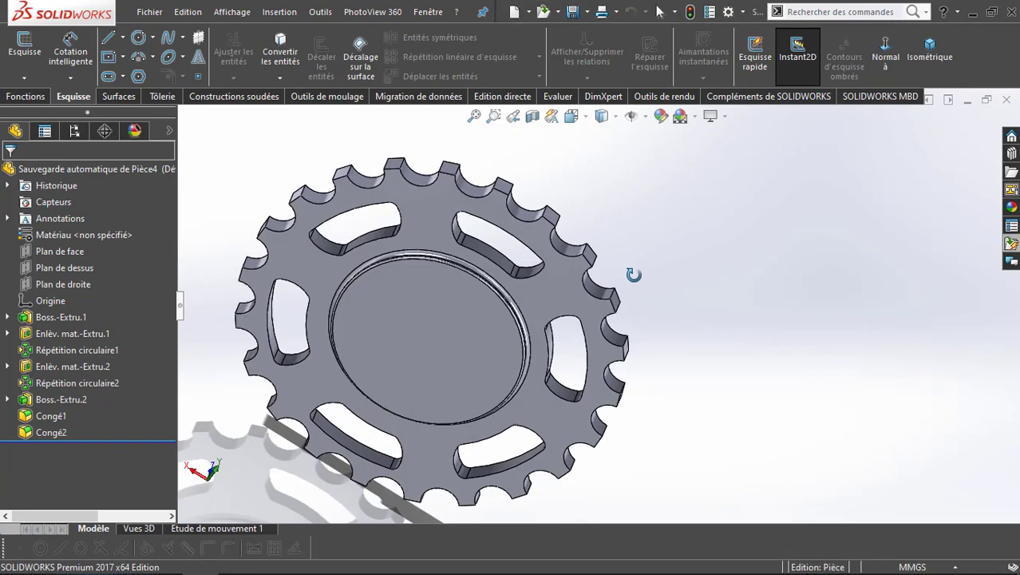
click(26, 96)
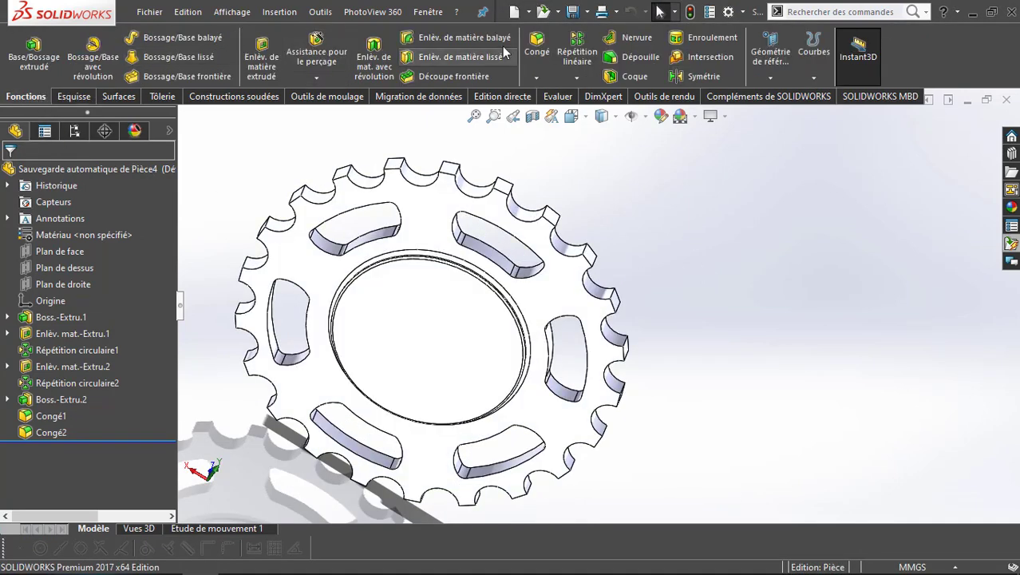
click(536, 49)
Select the full loop of tooth edges to be filleted
scroll(552, 230, down, 3)
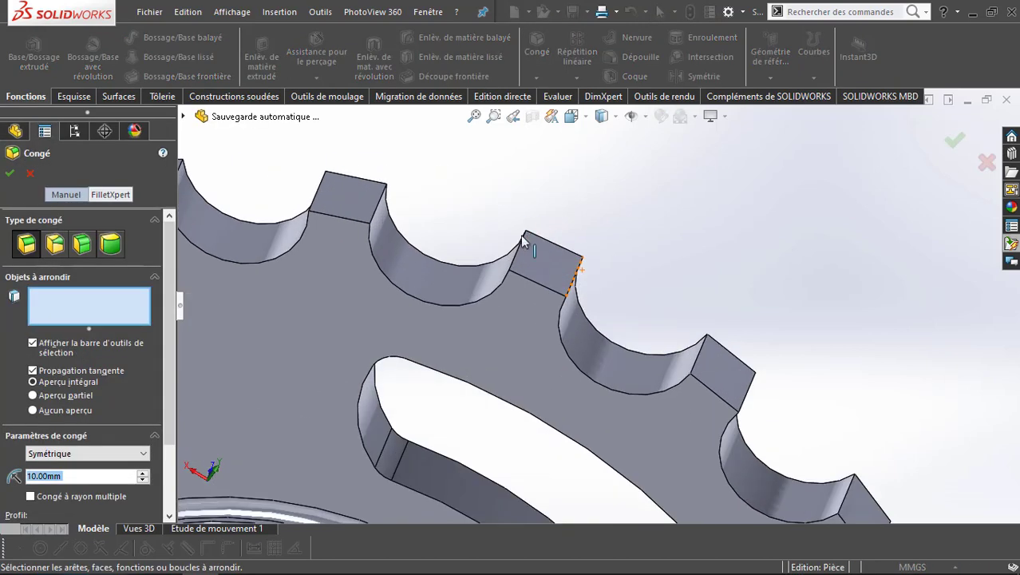
scroll(523, 240, down, 3)
scroll(528, 272, down, 3)
click(529, 273)
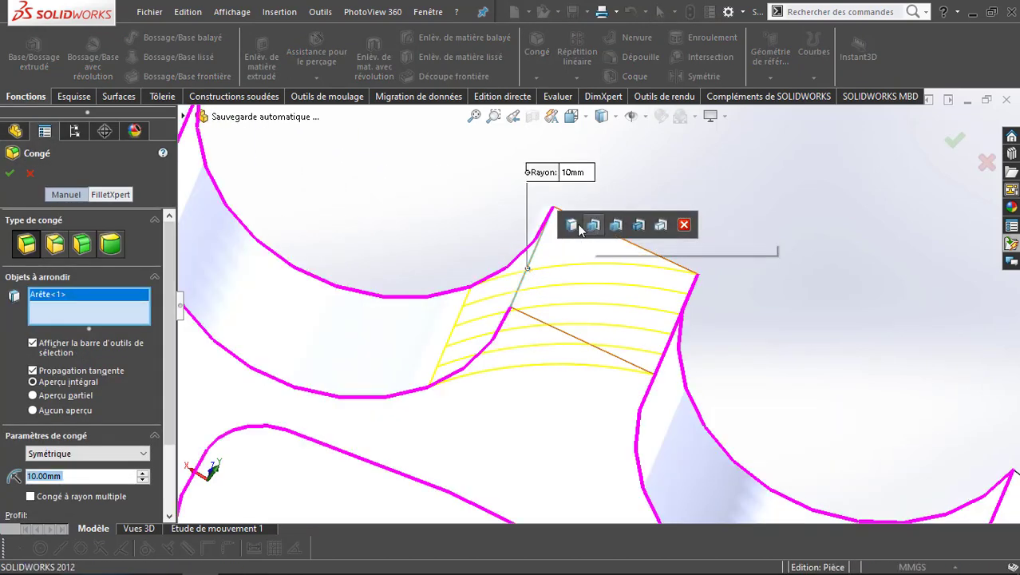
click(572, 226)
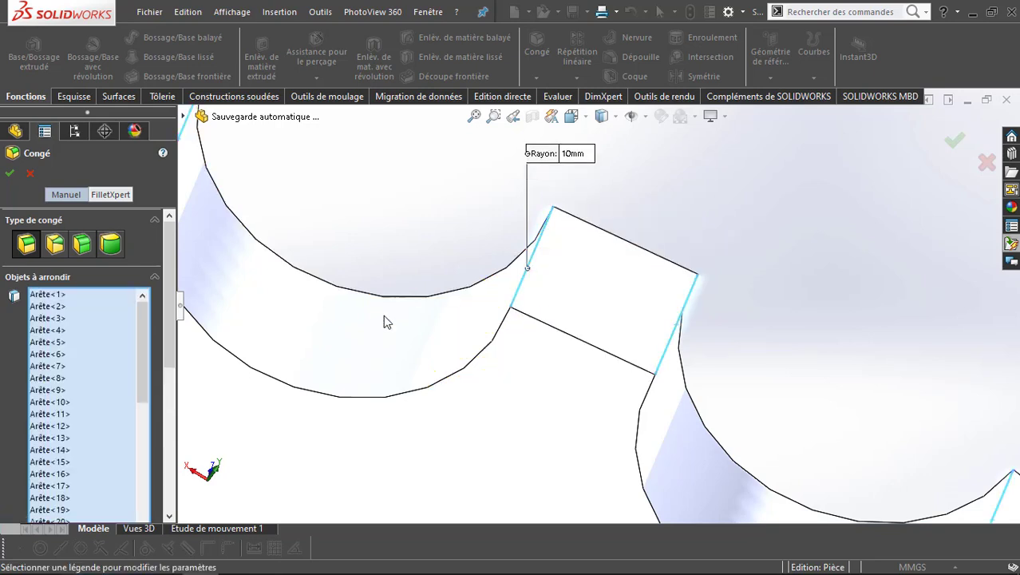
scroll(121, 424, down, 6)
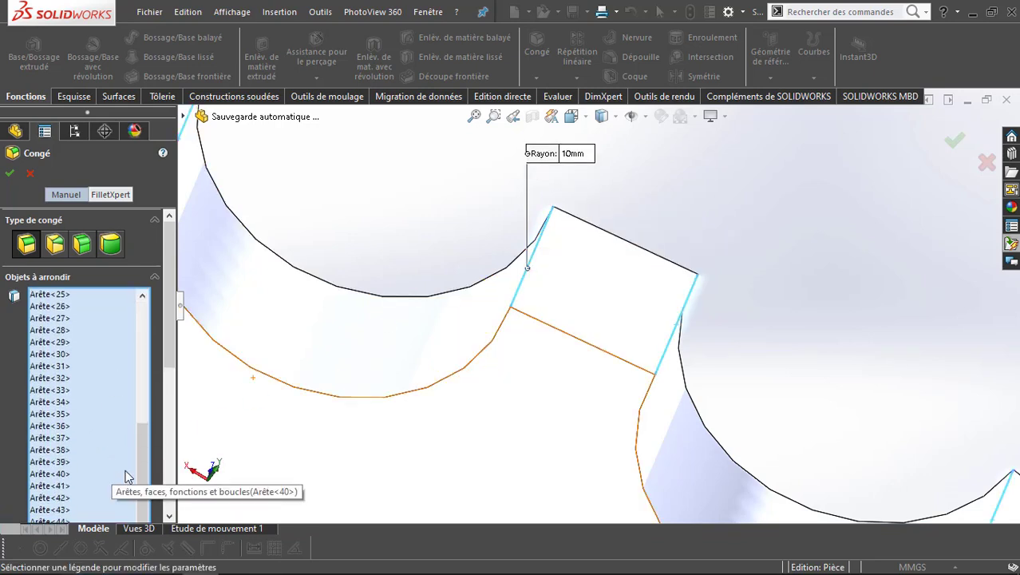
scroll(137, 463, down, 5)
Set the fillet to 0.2 mm radius with a conic rho 0.5 profile and accept Congé3
double_click(83, 386)
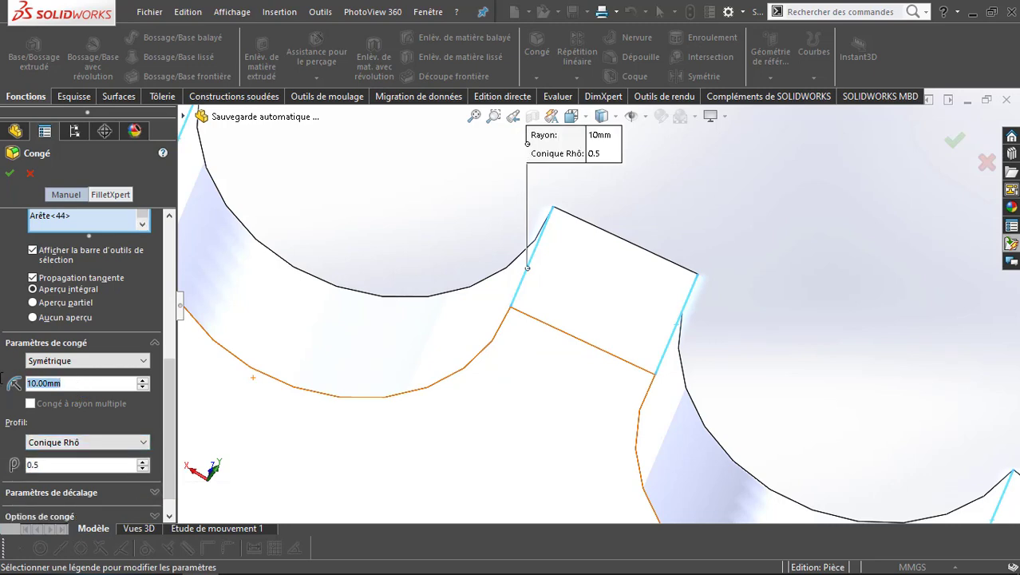
text(0/)
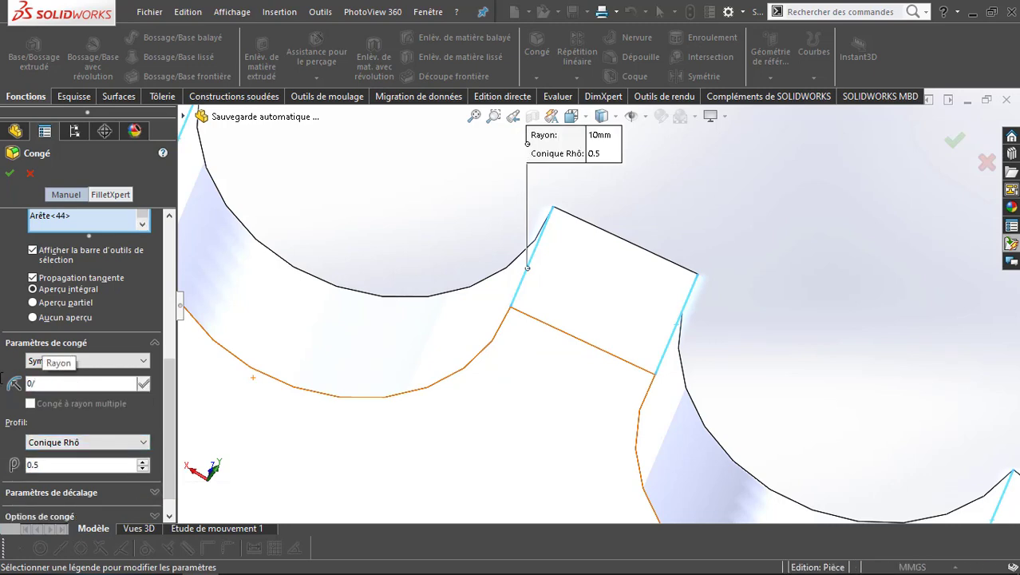
text(2)
key(BackSpace)
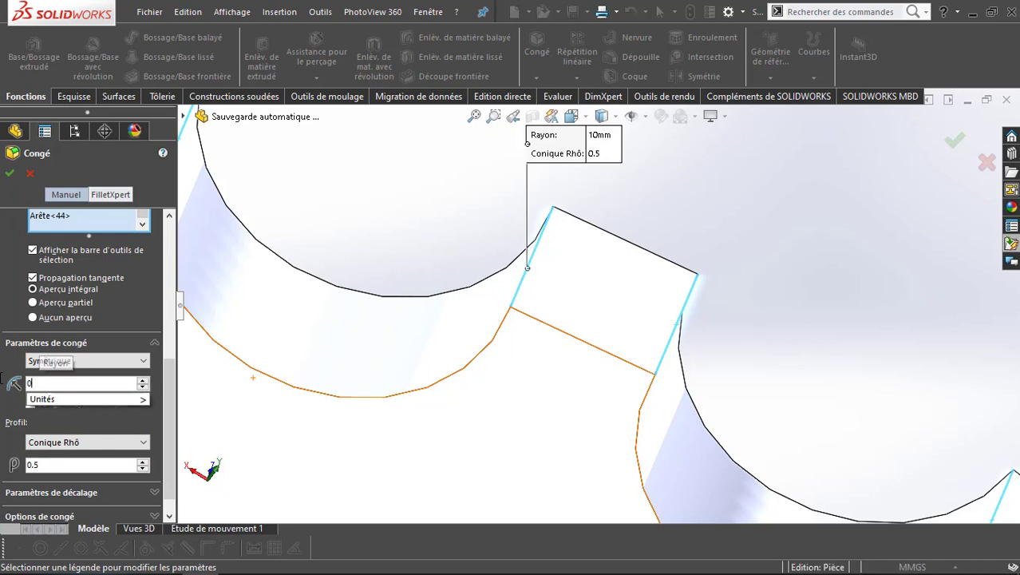
text(.2)
key(Return)
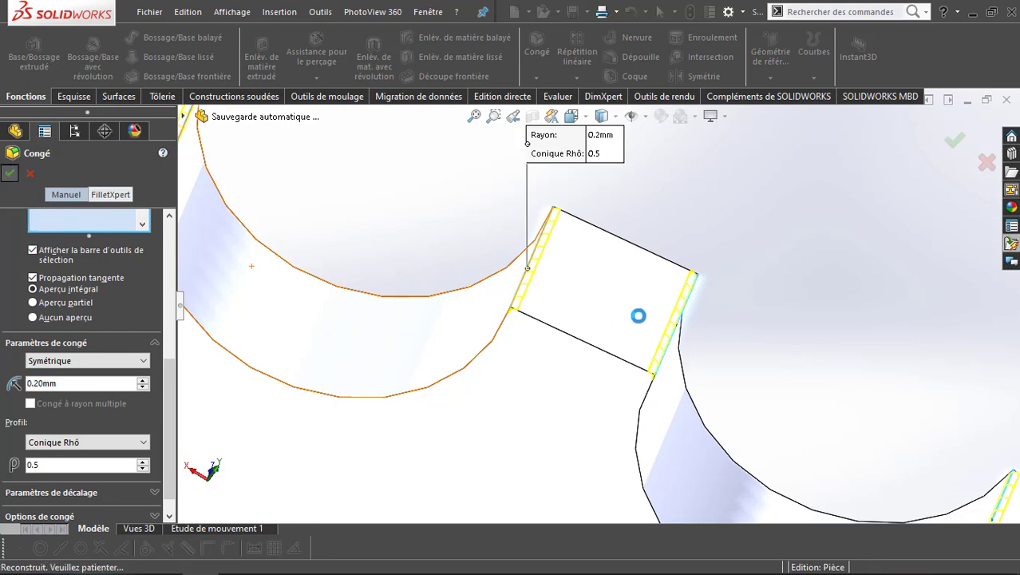
key(Return)
Start a new sketch on the central boss face
scroll(807, 313, up, 2)
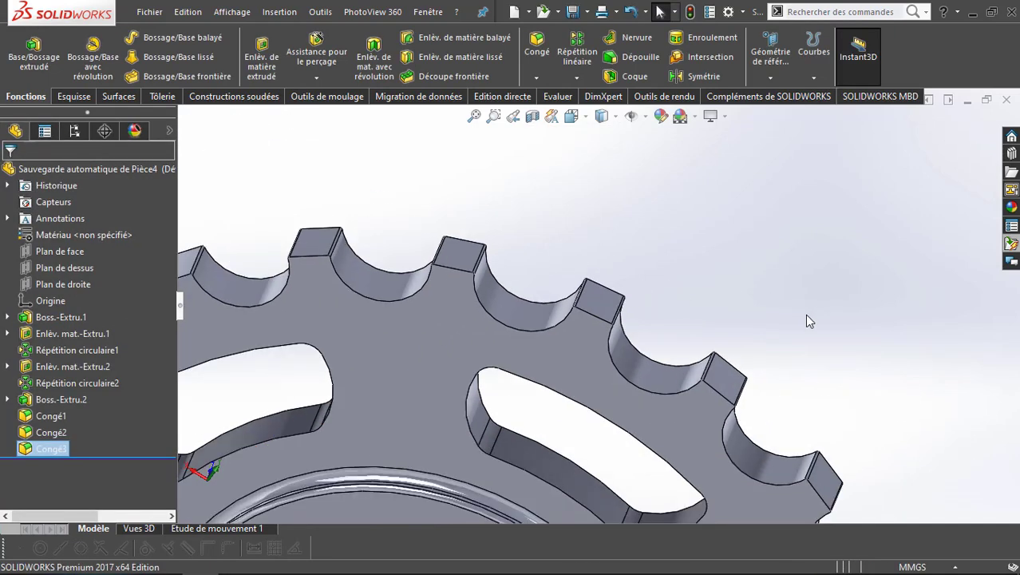
scroll(802, 316, up, 3)
scroll(750, 343, up, 2)
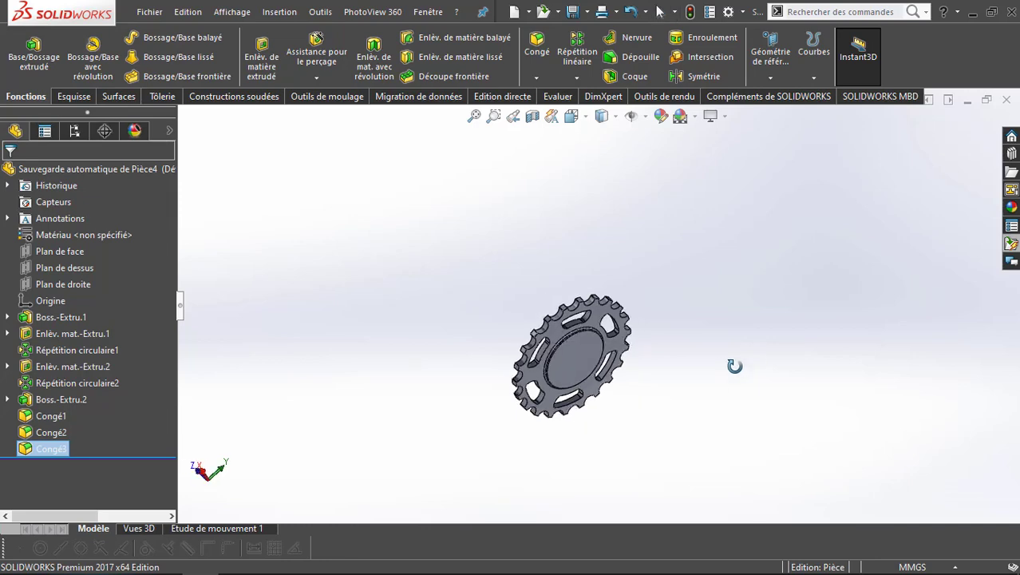
click(623, 336)
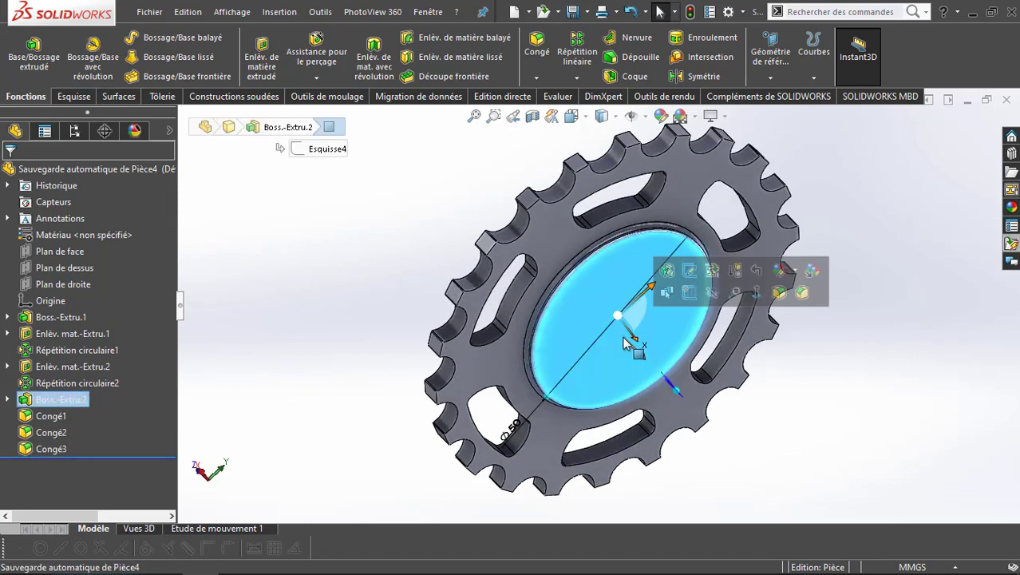
click(689, 293)
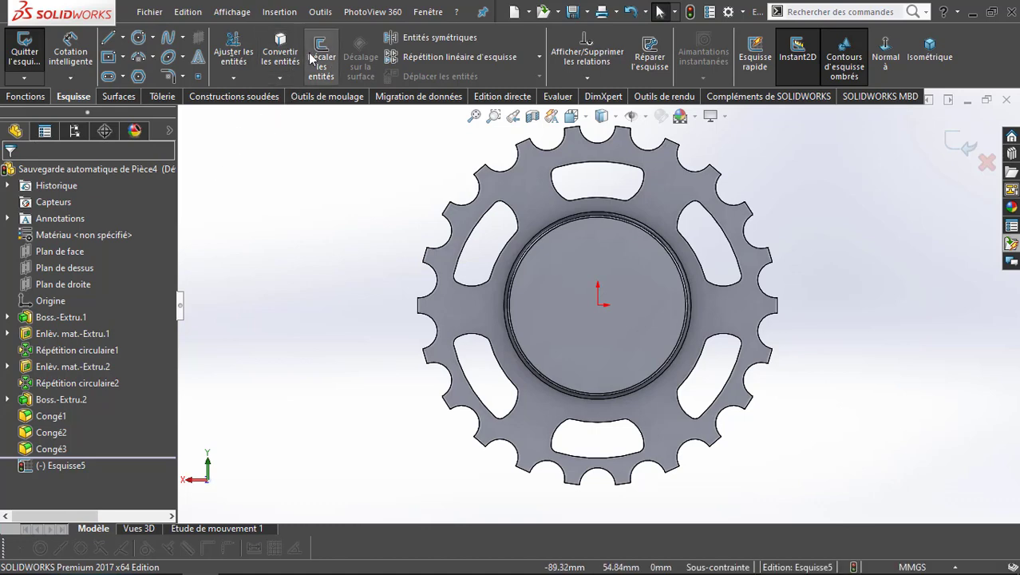
Offset the boss's circular edge 4 mm inward to create the inner circle
click(564, 232)
text(2)
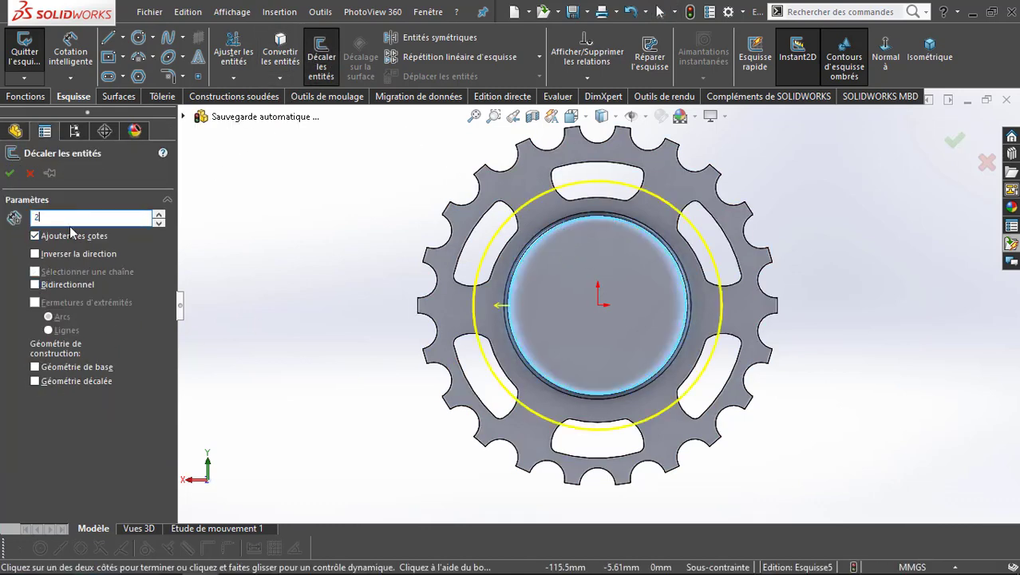
key(Return)
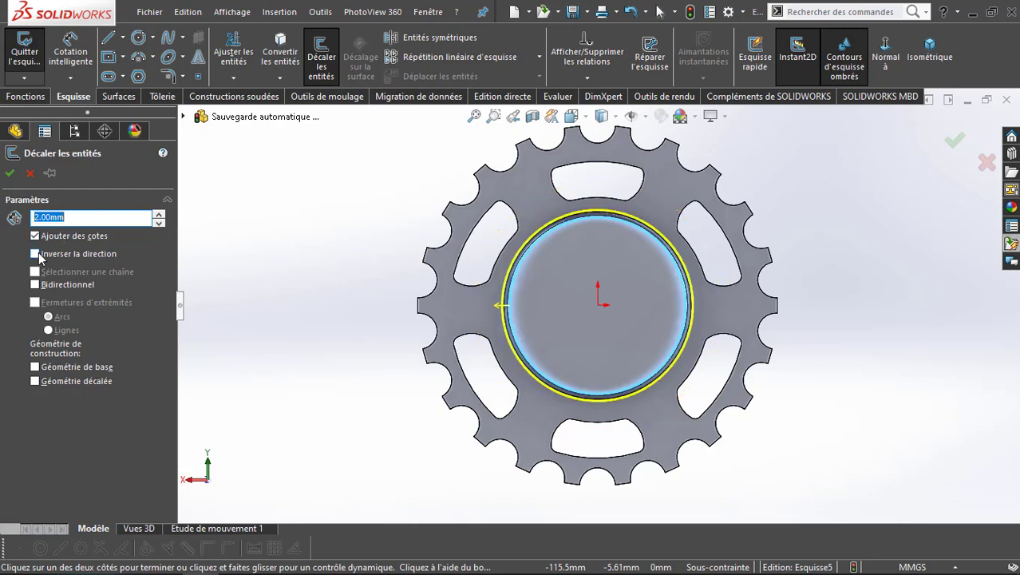
click(38, 254)
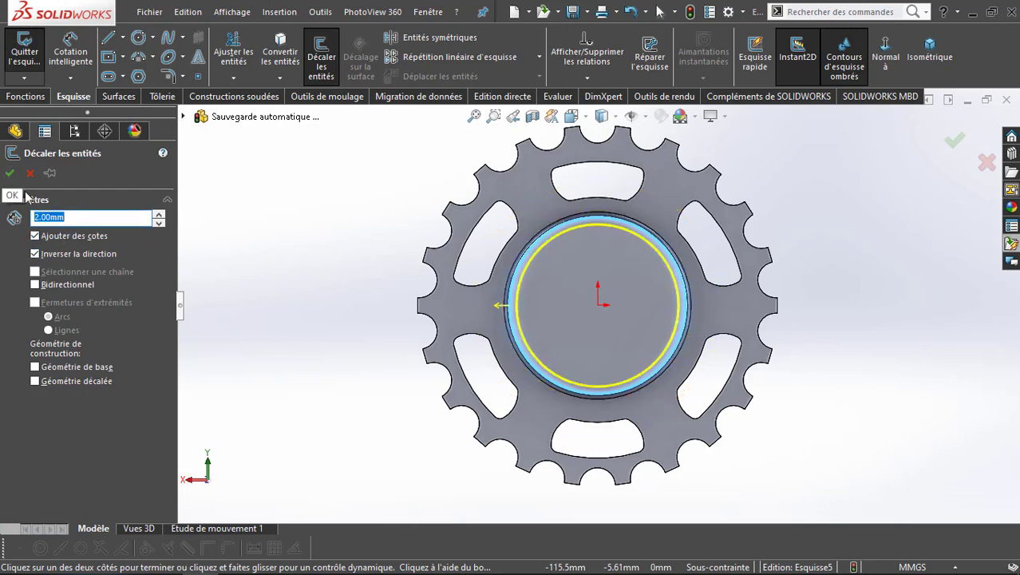
text(4)
key(Return)
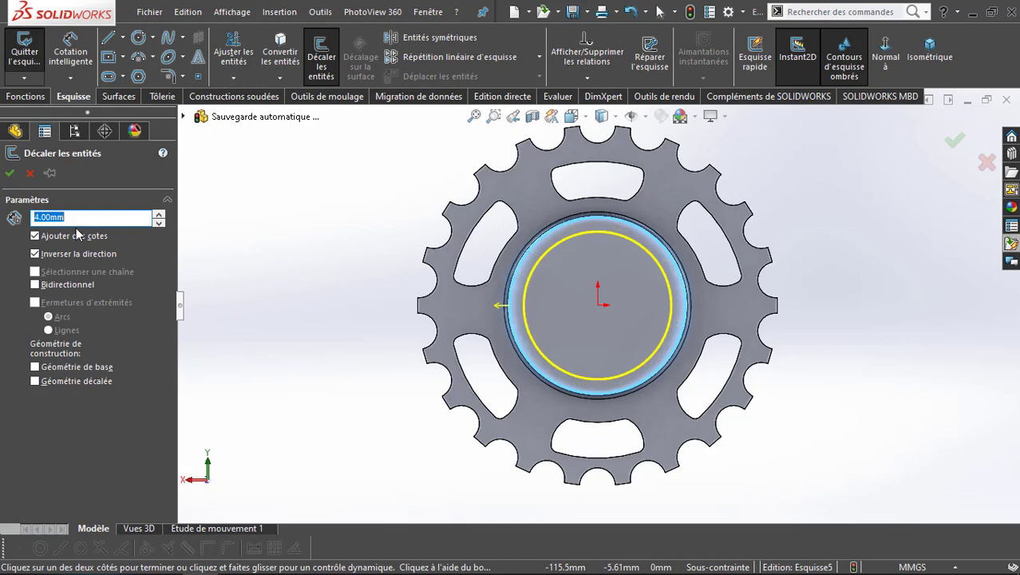
click(9, 172)
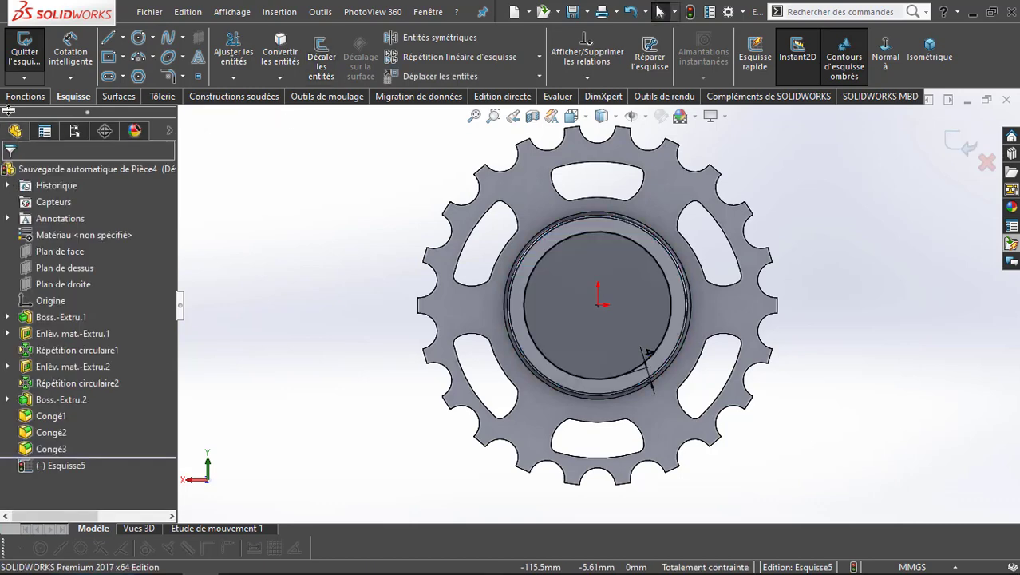
click(14, 97)
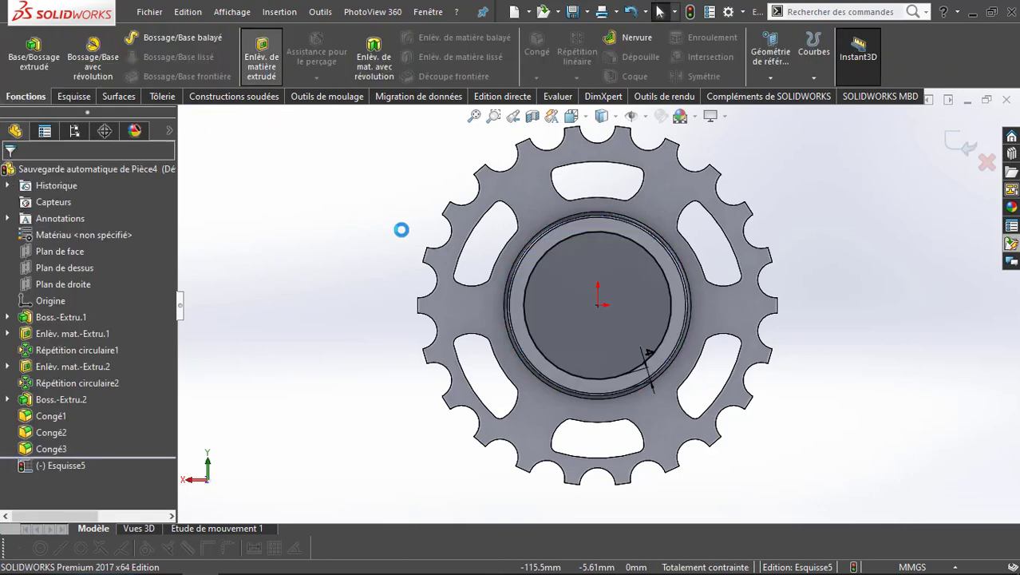
Cut the offset circle 10 mm blind through the boss to hollow it into a ring
click(261, 56)
middle_drag(628, 302, 538, 346)
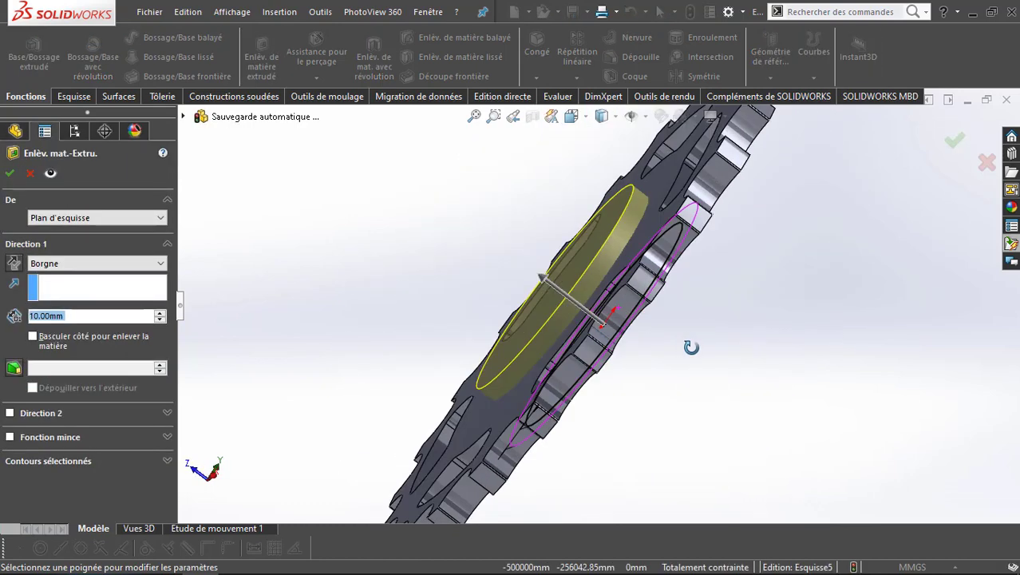
click(10, 174)
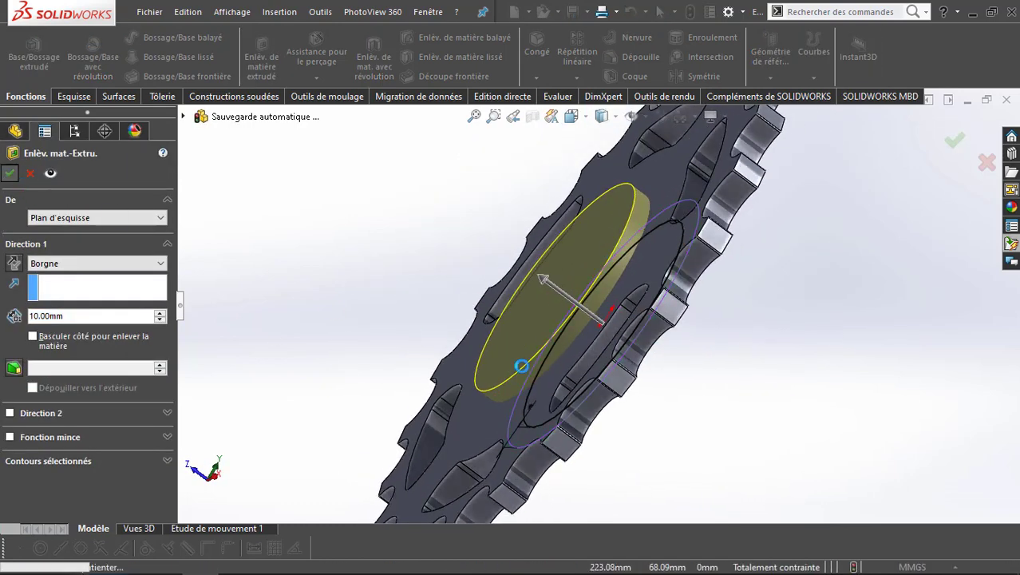
scroll(765, 376, up, 3)
scroll(765, 377, up, 3)
Inspect the hollowed boss and teeth from front and close-up views
middle_drag(765, 377, 674, 321)
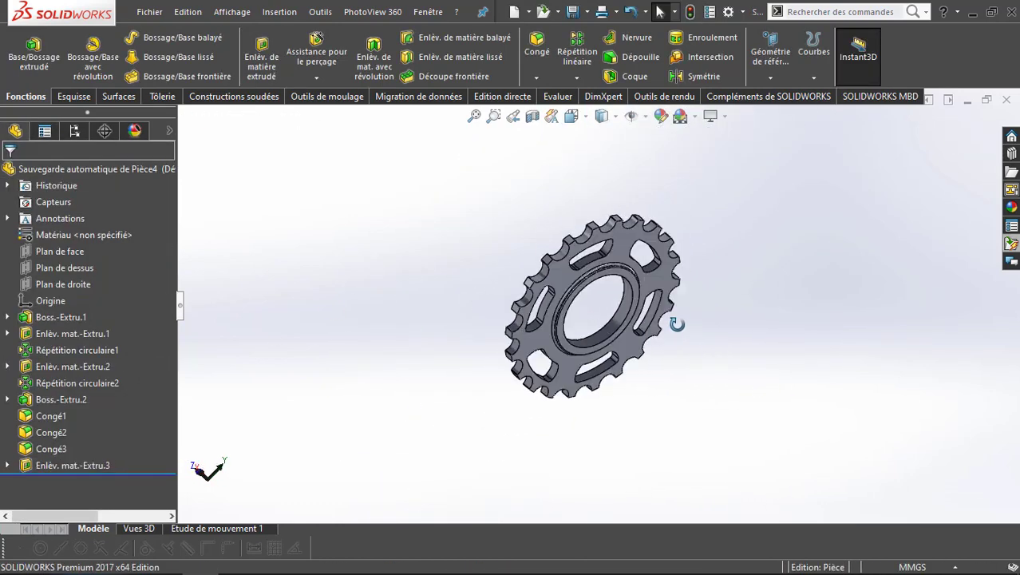
scroll(606, 363, down, 3)
scroll(607, 363, down, 3)
scroll(607, 363, down, 2)
key(ctrl+7)
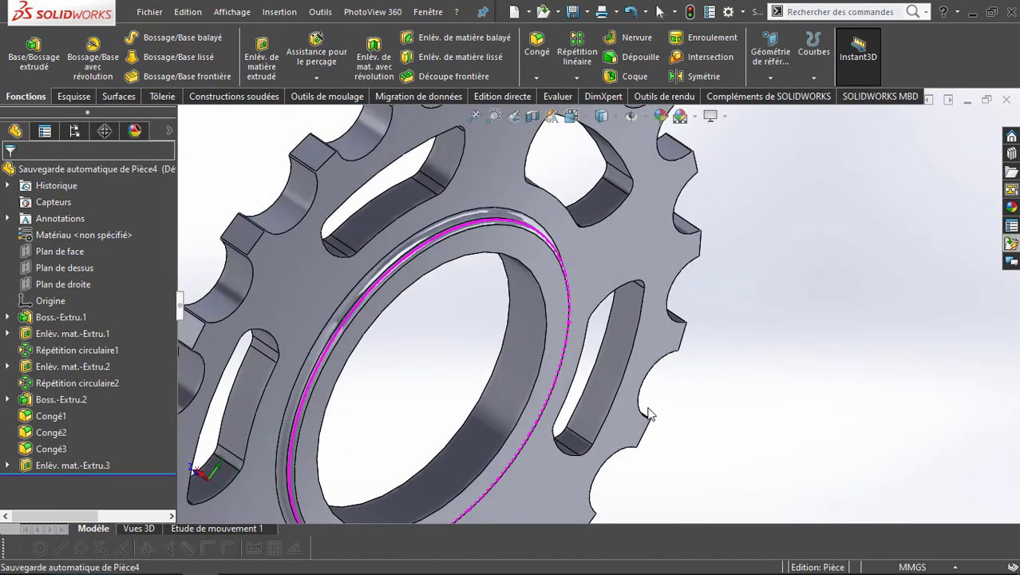
key(ctrl+1)
scroll(538, 262, down, 3)
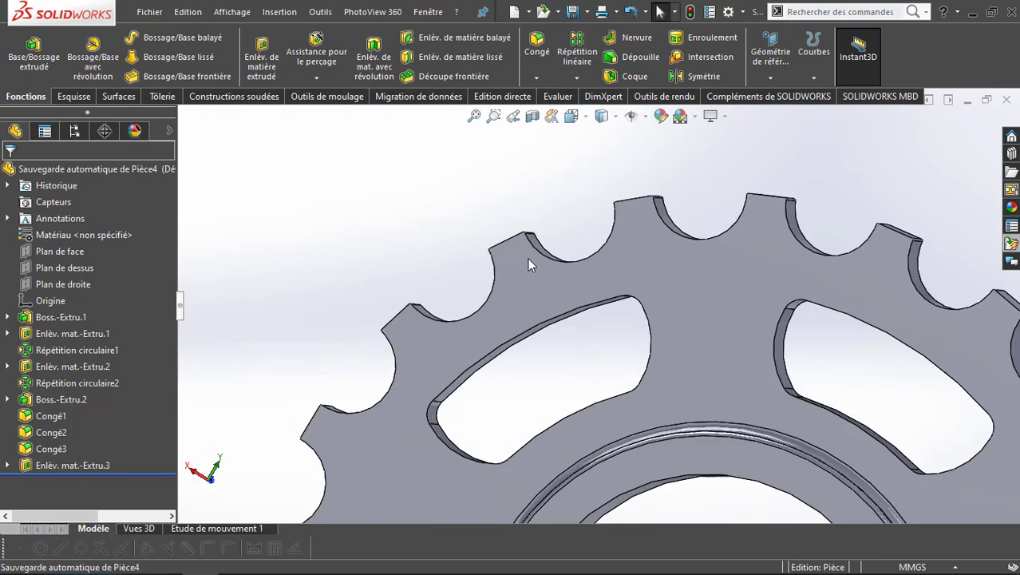
scroll(528, 258, down, 2)
scroll(535, 264, down, 2)
scroll(544, 267, down, 3)
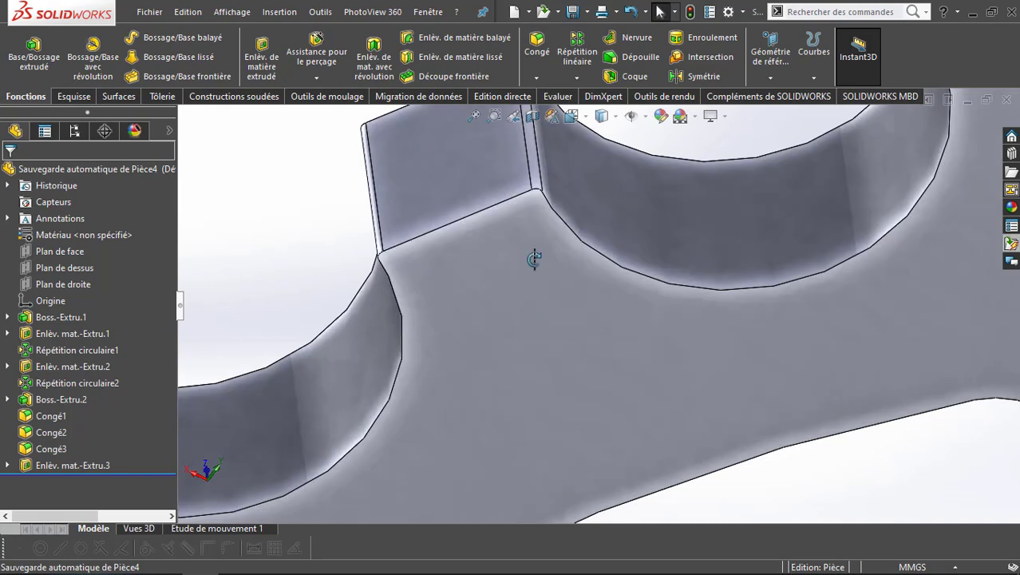
middle_drag(538, 260, 497, 254)
scroll(493, 268, up, 5)
key(ctrl+1)
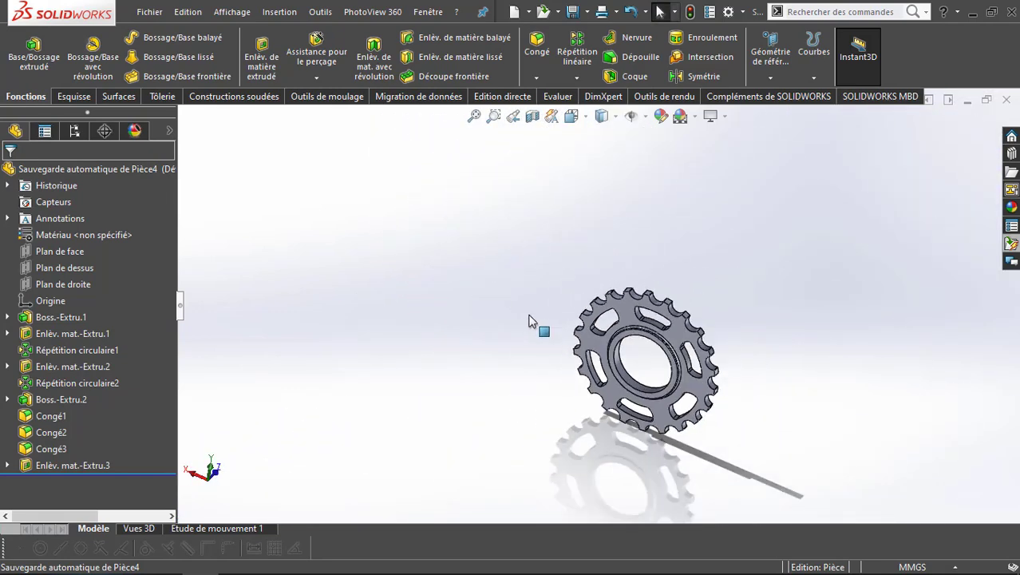
click(94, 168)
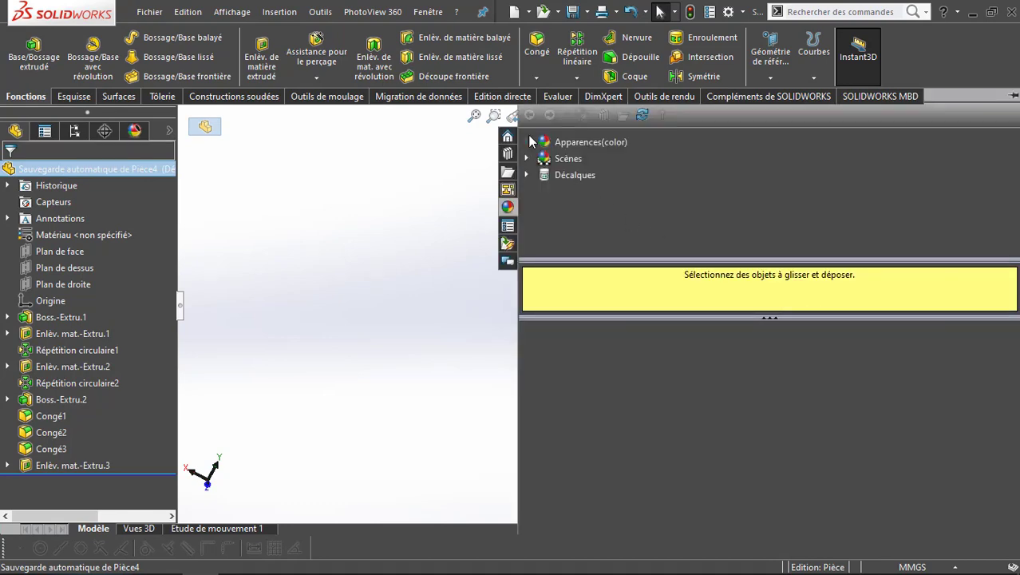
Apply the 'acier corroyé' appearance from Métal > Acier to the chainring
click(530, 141)
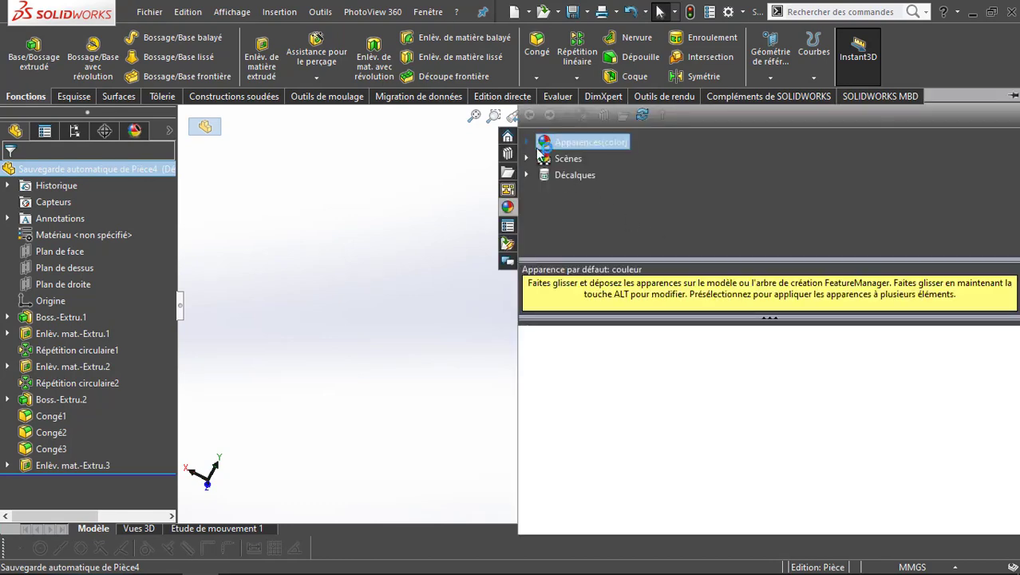
click(583, 174)
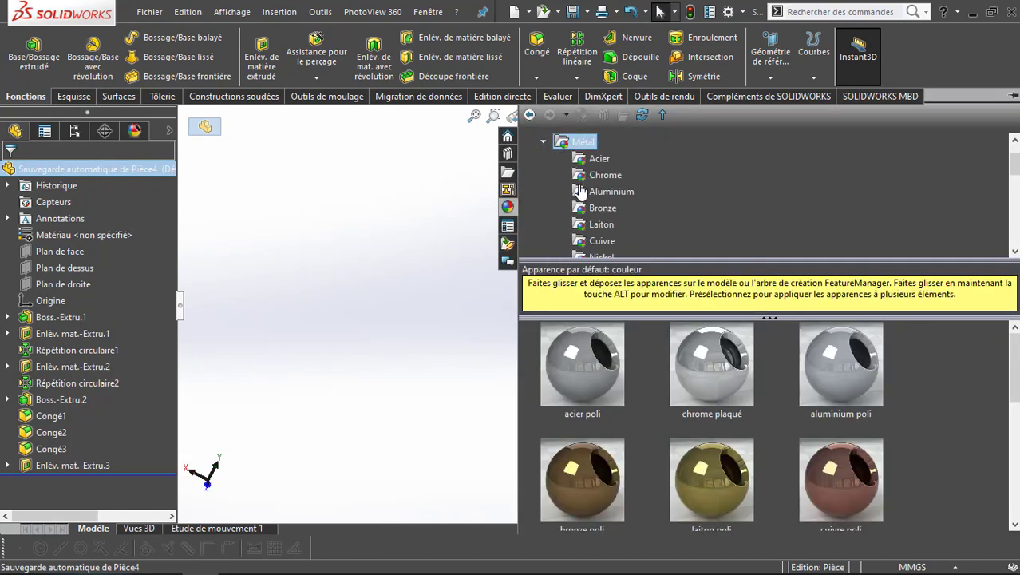
click(599, 158)
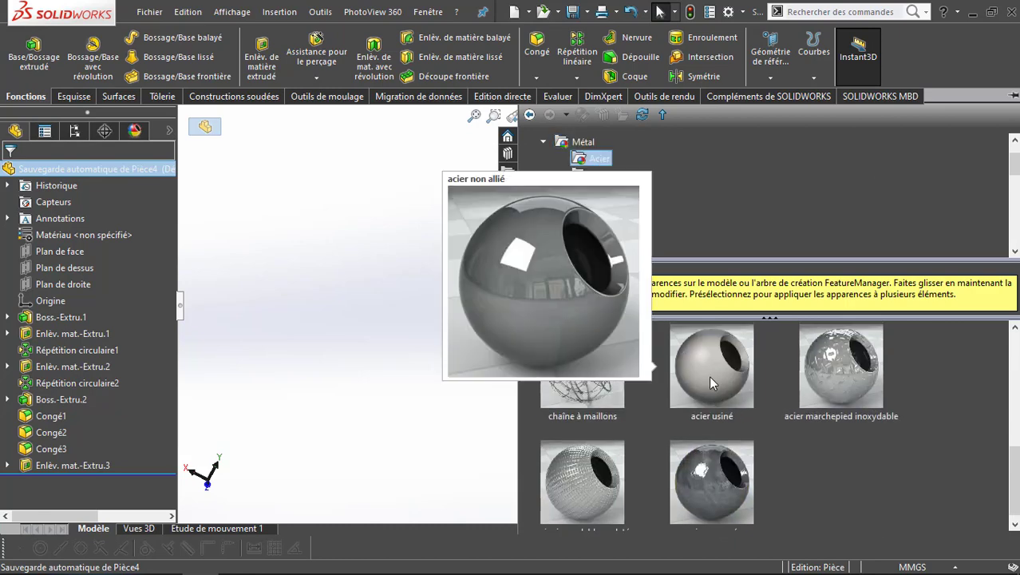
scroll(709, 379, down, 3)
click(720, 468)
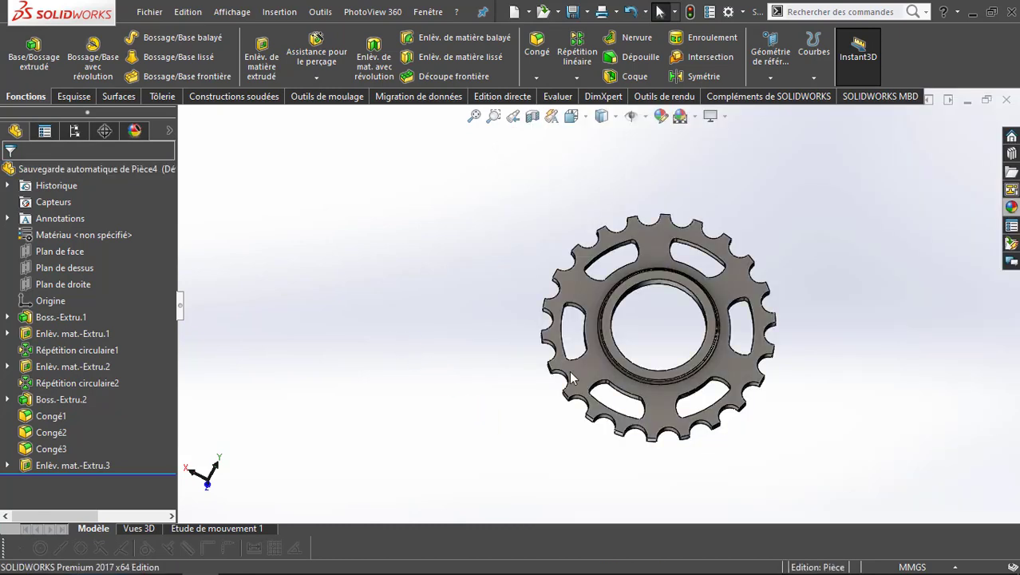
Orbit and zoom around the steel chainring to inspect its finish
scroll(743, 320, down, 3)
scroll(719, 392, down, 3)
middle_drag(719, 392, 675, 506)
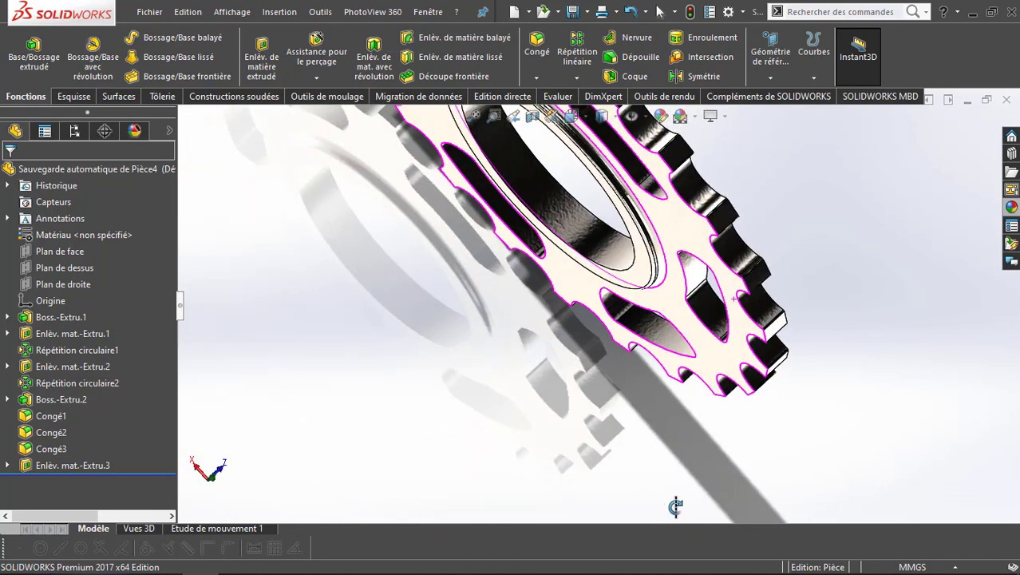
key(ctrl+1)
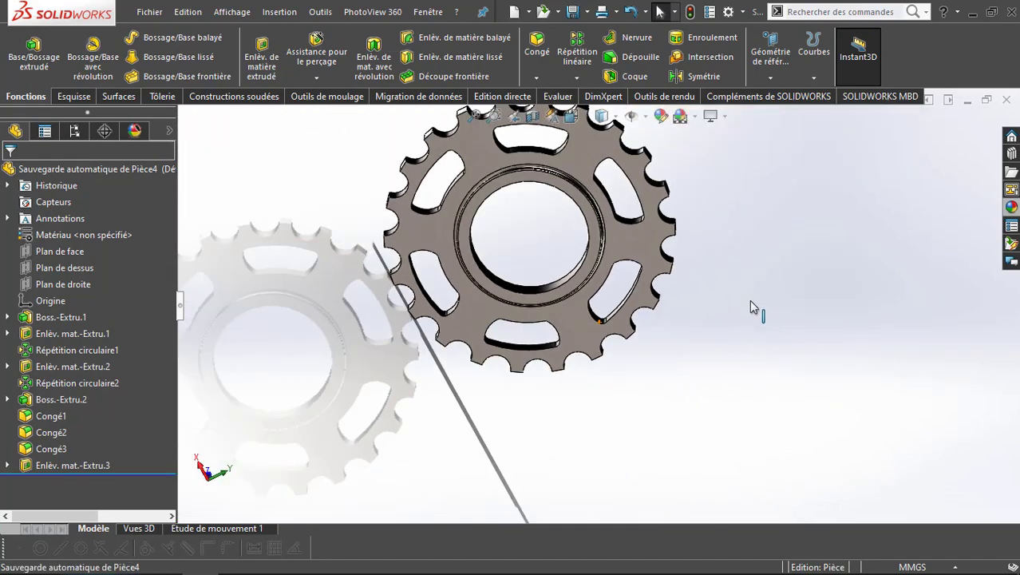
scroll(702, 279, up, 3)
middle_drag(649, 263, 625, 209)
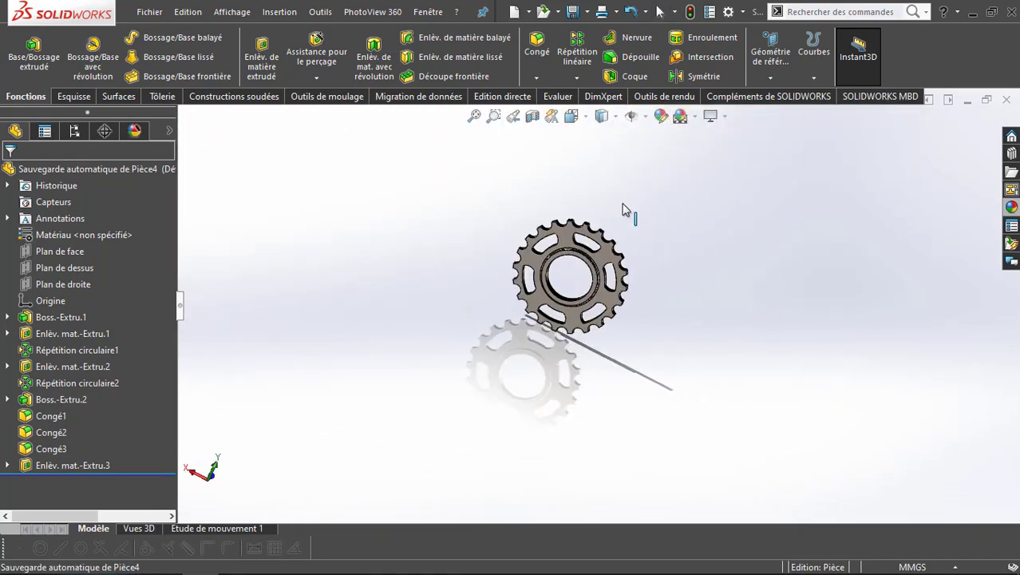
scroll(625, 209, down, 4)
middle_drag(625, 209, 608, 266)
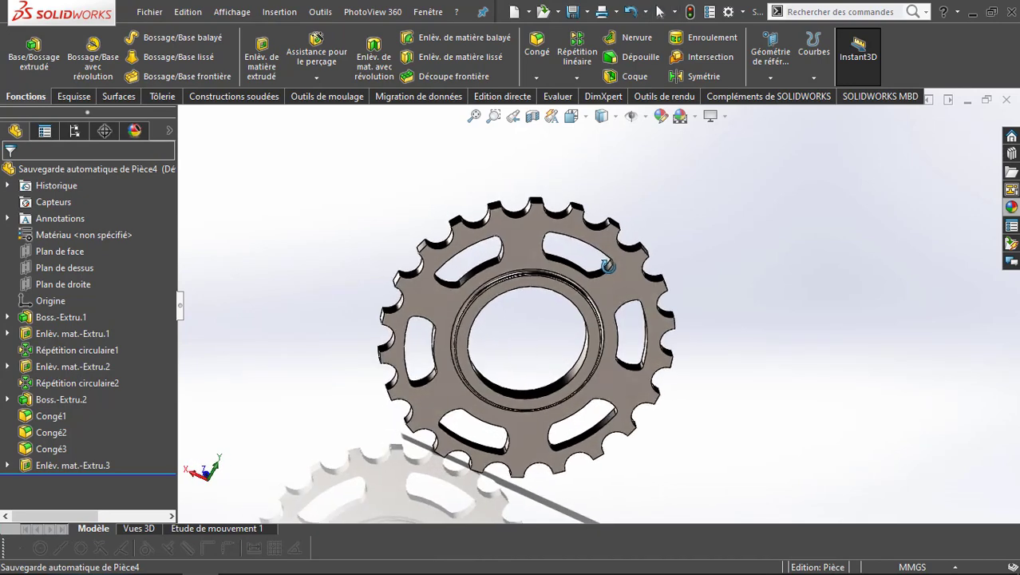
scroll(608, 266, up, 2)
scroll(599, 262, up, 2)
scroll(589, 255, up, 1)
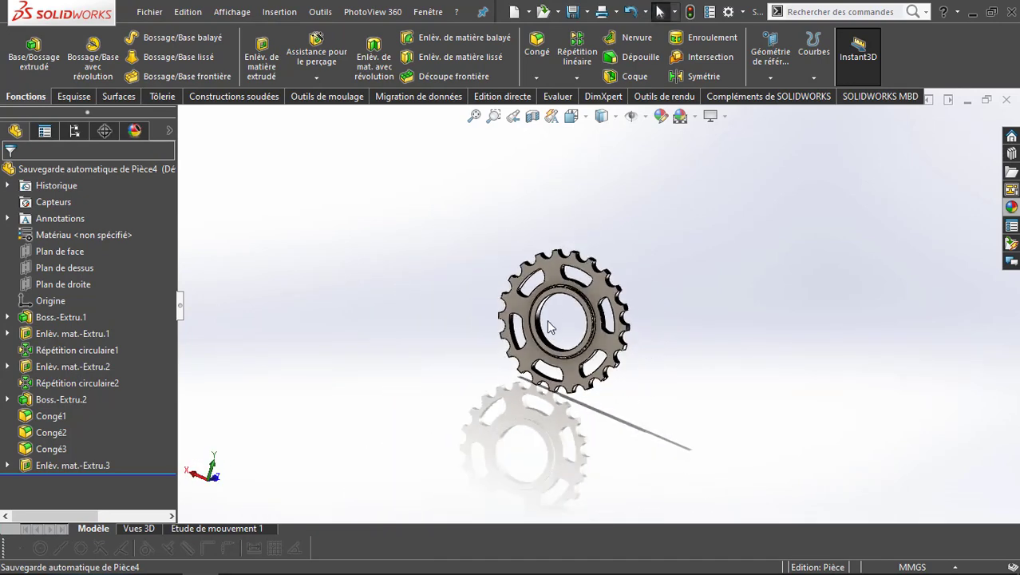